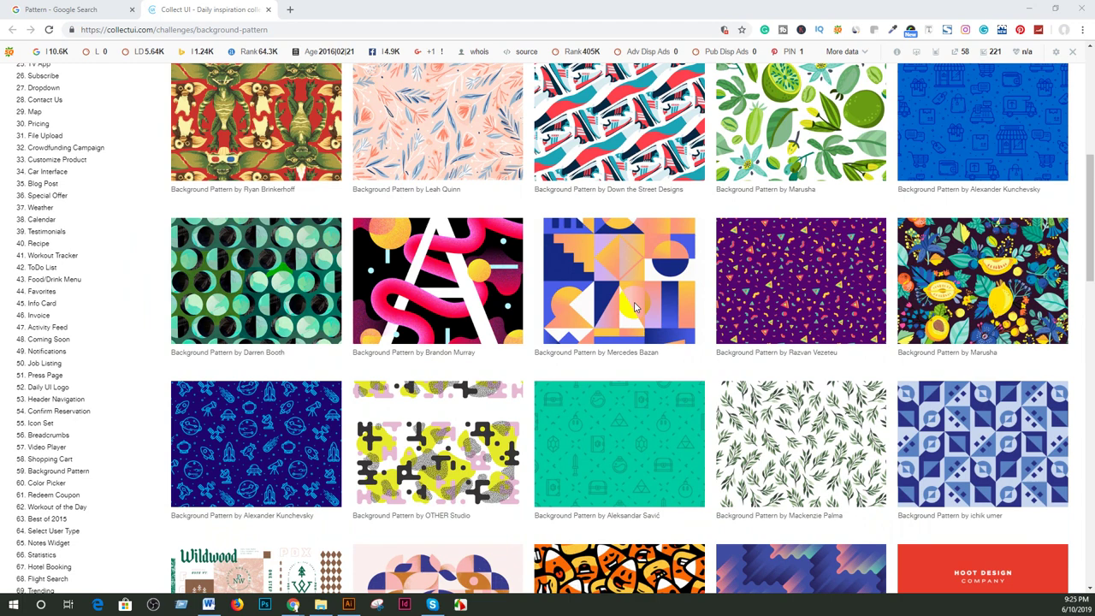
# Inspect the Stan pattern reference up close, then close its enlarged preview
pyautogui.scroll(4, 630, 306)
pyautogui.scroll(2, 660, 370)
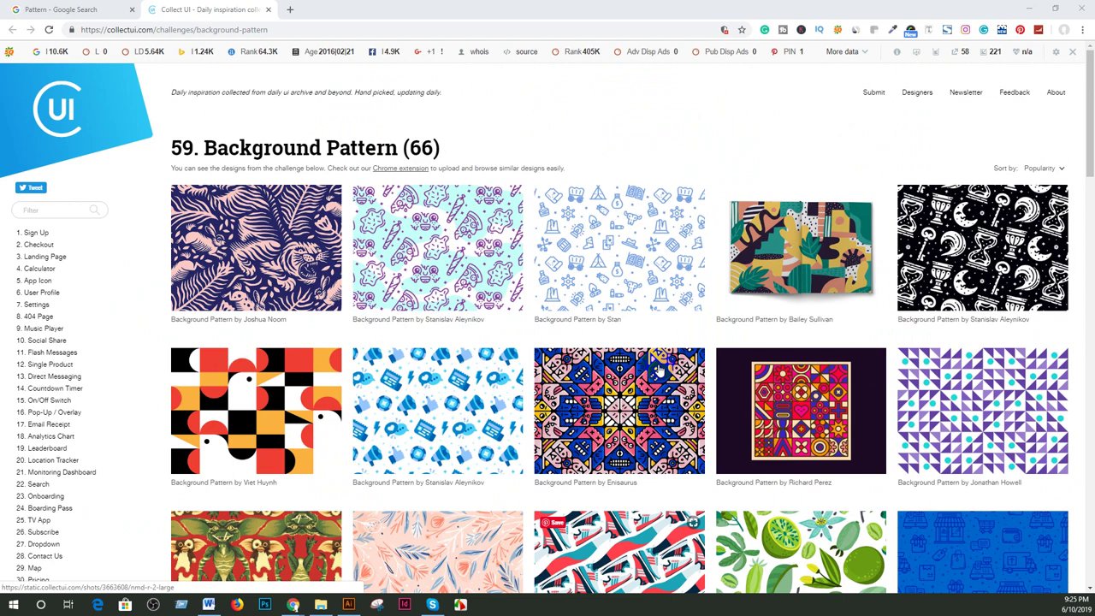
pyautogui.click(604, 248)
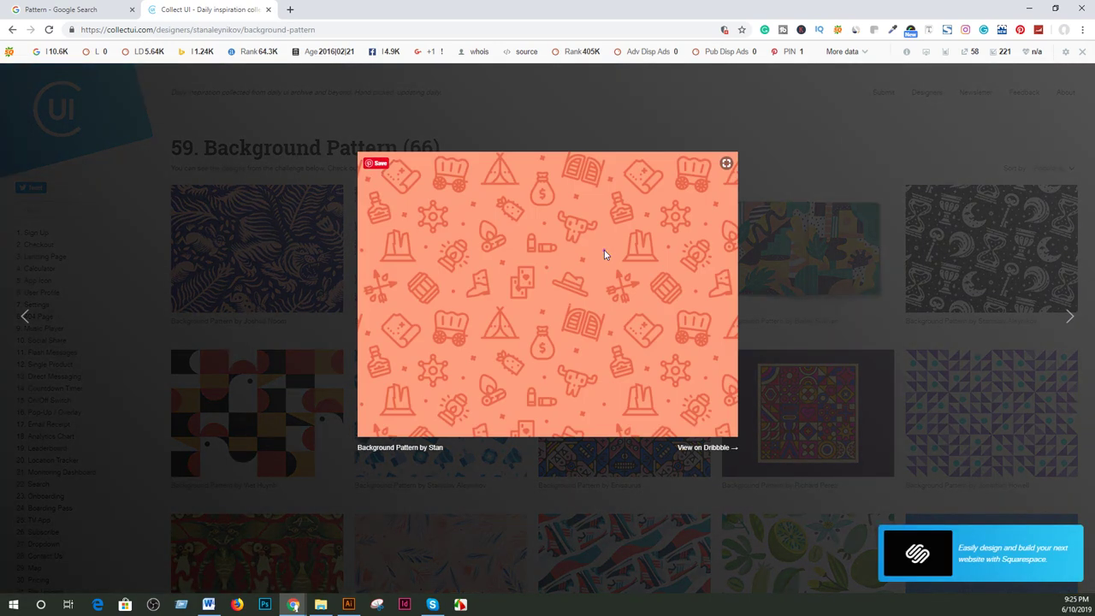
pyautogui.click(787, 146)
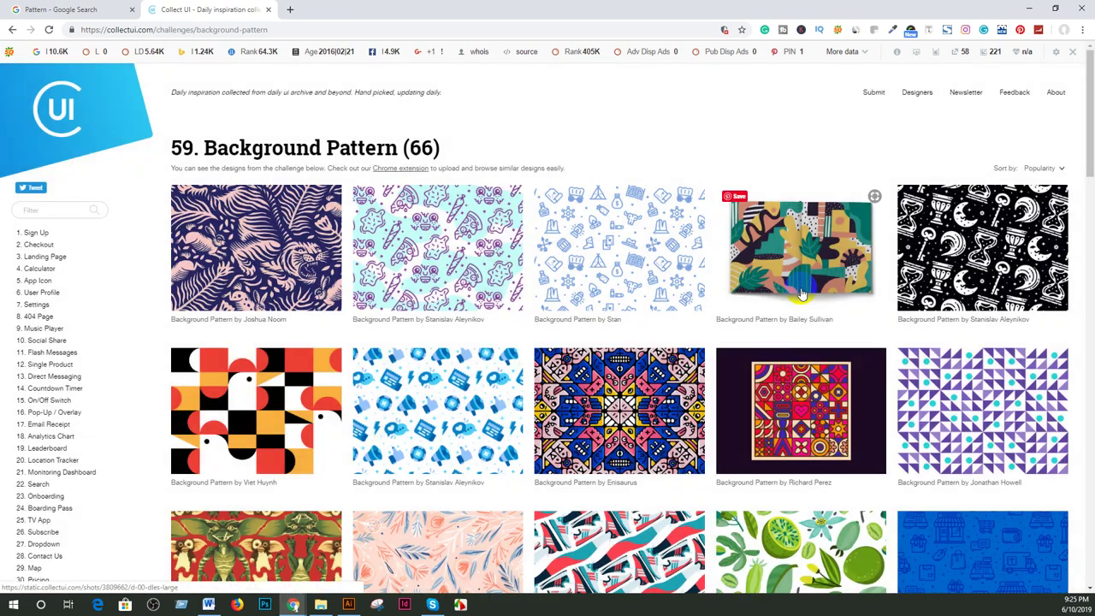
pyautogui.scroll(-4, 802, 294)
pyautogui.scroll(-6, 548, 411)
pyautogui.scroll(-8, 342, 497)
# Delete the green pattern rectangle from the Illustrator artboard
pyautogui.click(348, 604)
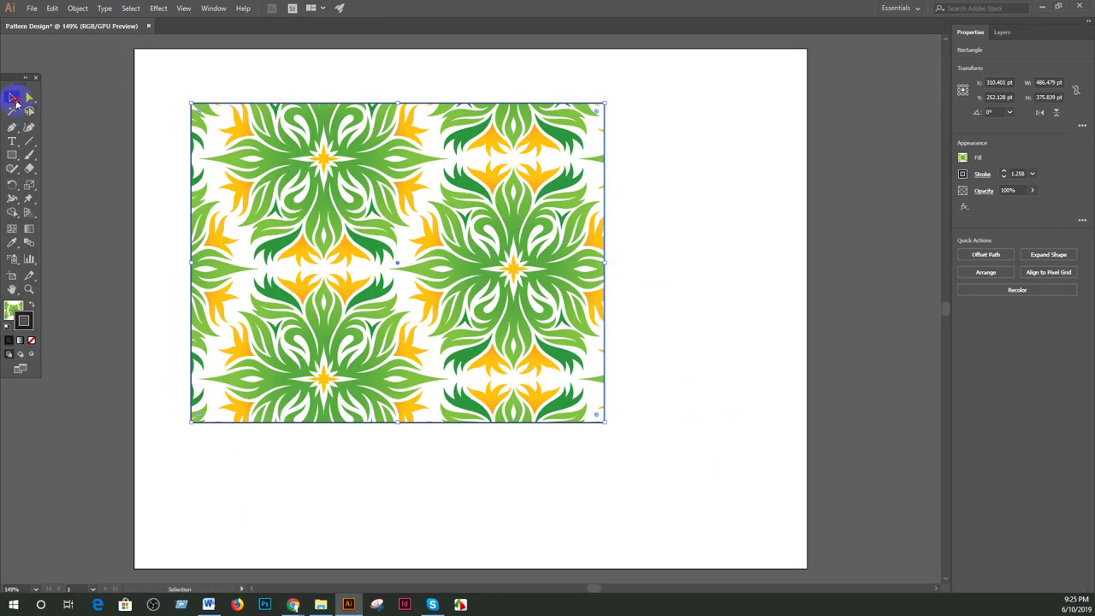
pyautogui.press('Delete')
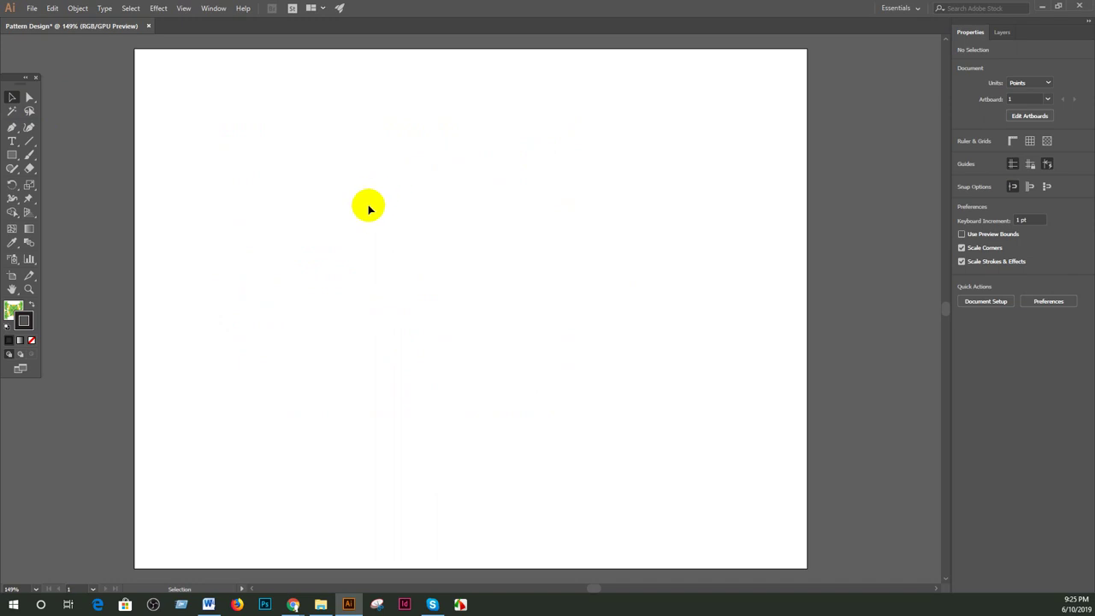
pyautogui.moveTo(326, 205); pyautogui.dragTo(416, 271)
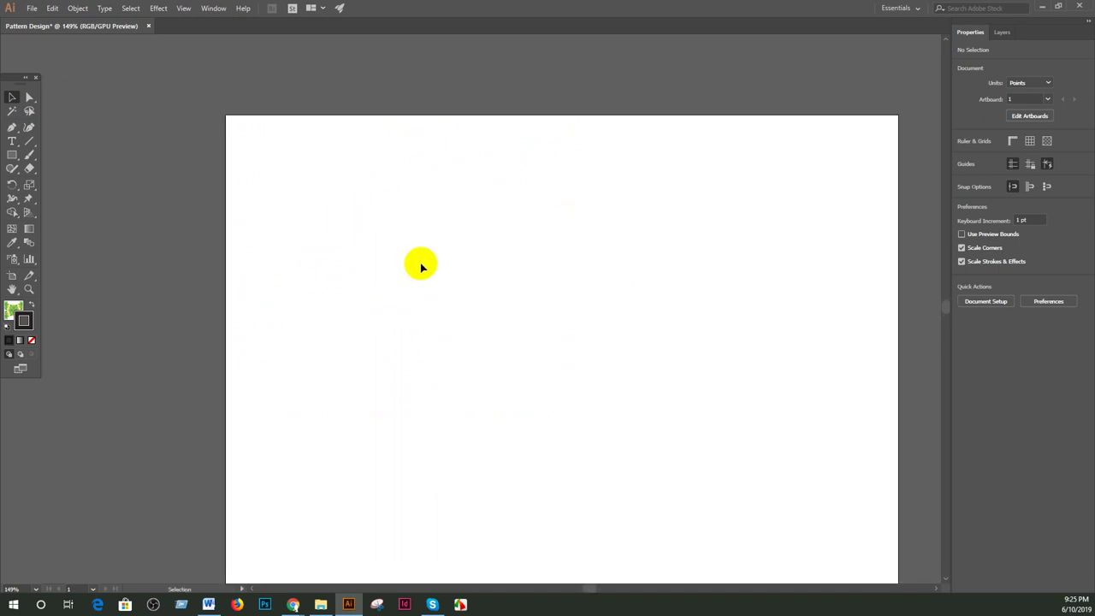
# Draw an upright 85.235 × 119.463 pt rectangle with its fill set to None
pyautogui.click(10, 157)
pyautogui.moveTo(417, 189); pyautogui.dragTo(490, 290)
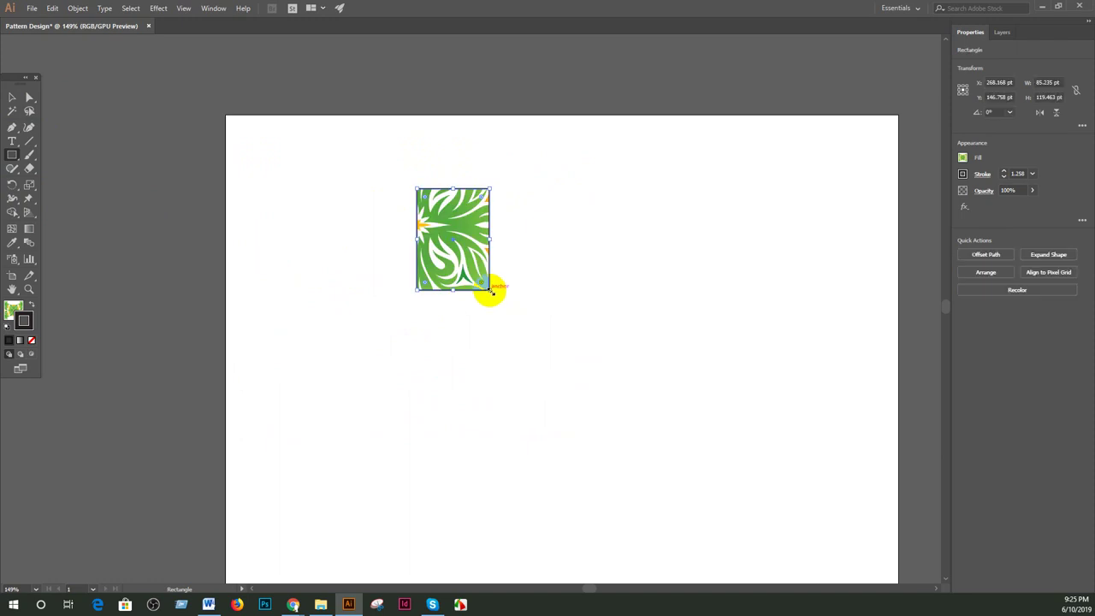
pyautogui.click(963, 156)
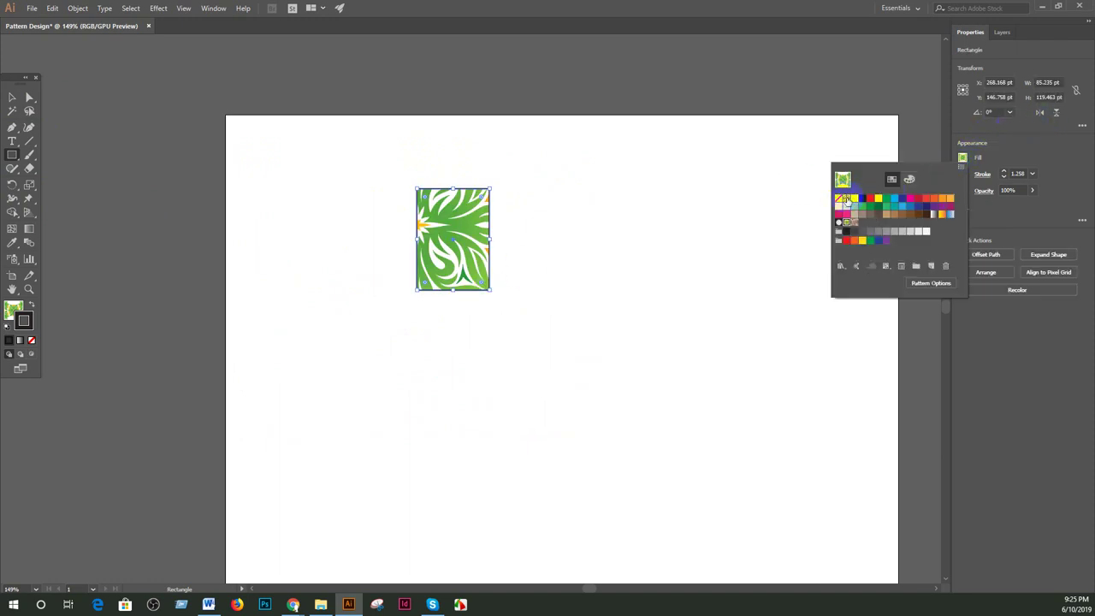
pyautogui.click(838, 198)
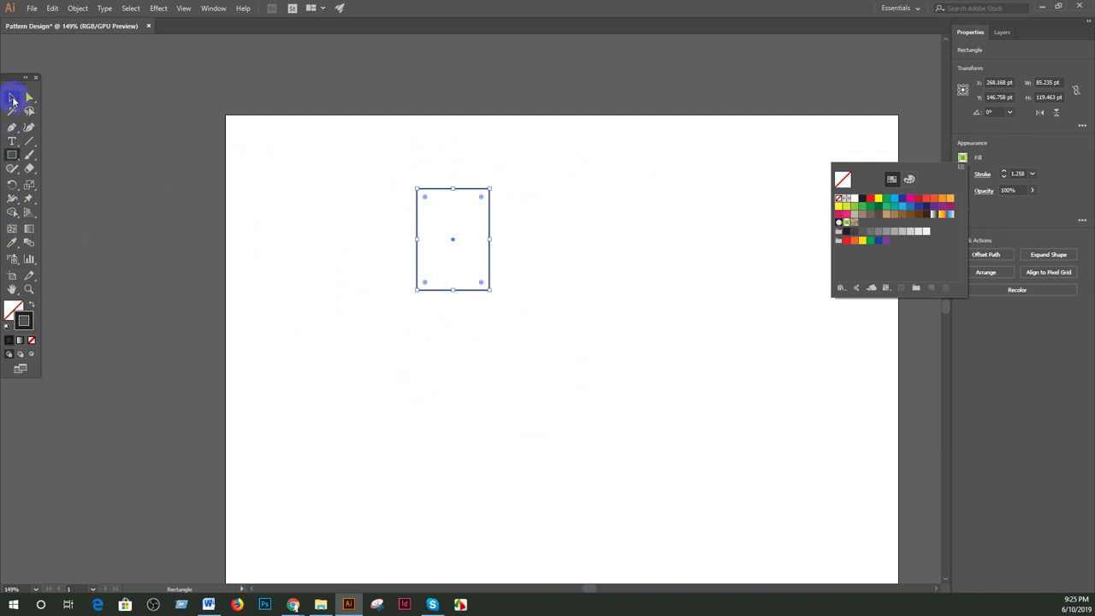
pyautogui.click(12, 100)
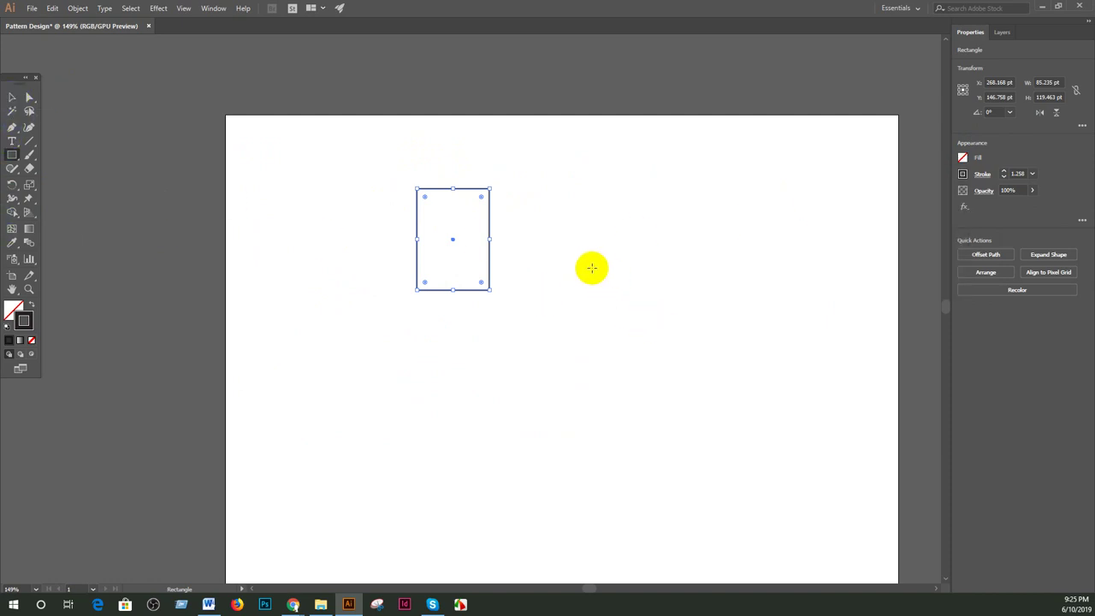
pyautogui.hotkey('ctrl', '+')
# Drag the top two live corners inward into a full semicircular arch
pyautogui.moveTo(376, 247); pyautogui.dragTo(403, 254)
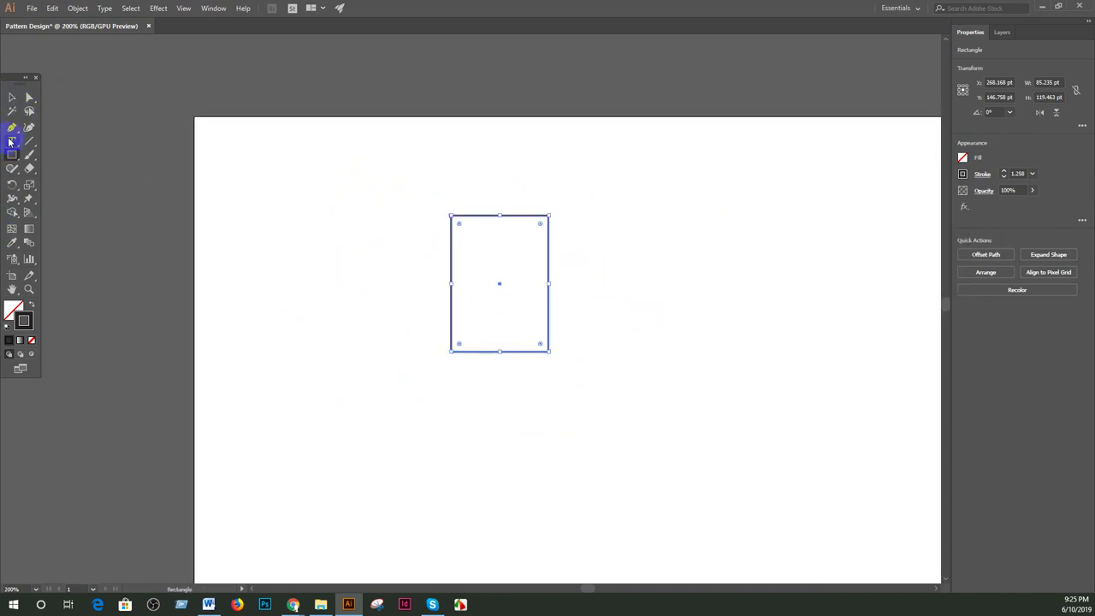
pyautogui.click(28, 100)
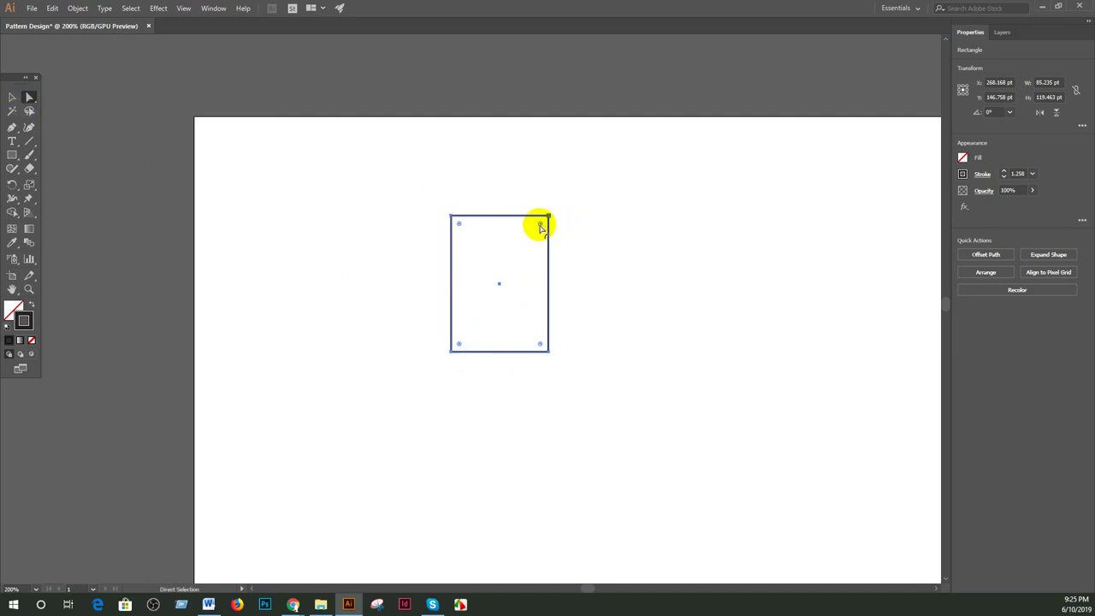
pyautogui.moveTo(539, 226)
pyautogui.mouseDown()
pyautogui.moveTo(489, 295)
pyautogui.moveTo(525, 228)
pyautogui.mouseUp()
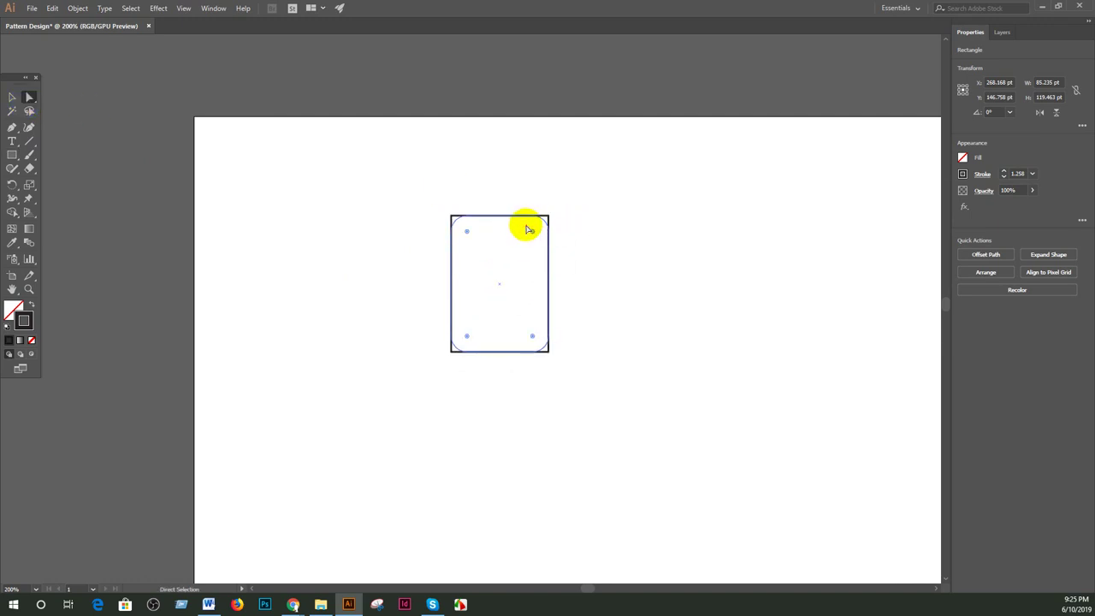
pyautogui.moveTo(460, 237)
pyautogui.mouseDown()
pyautogui.moveTo(430, 199)
pyautogui.moveTo(671, 315)
pyautogui.mouseUp()
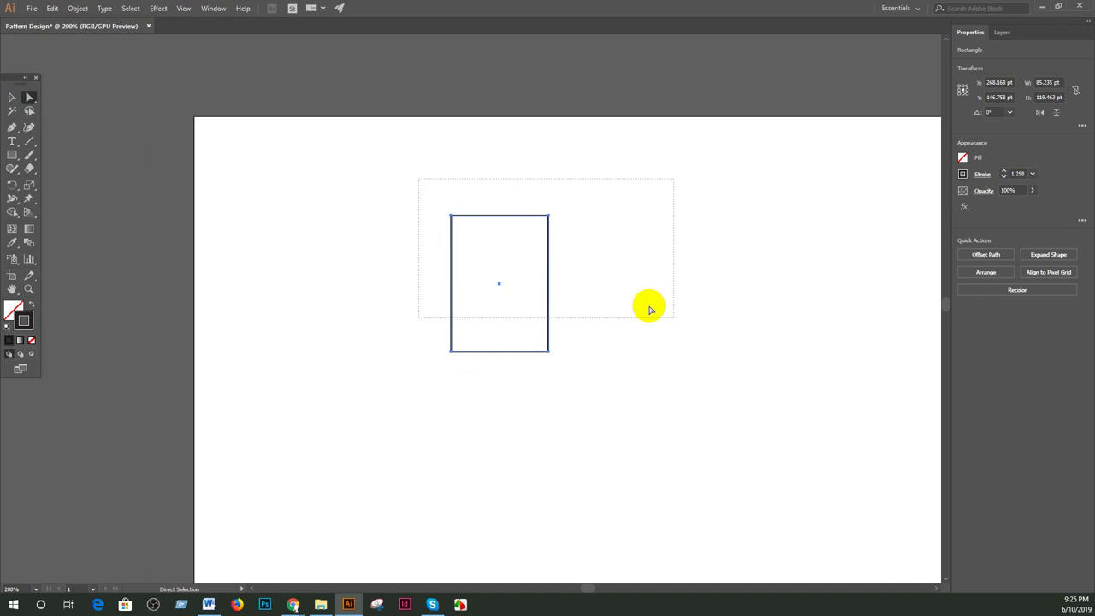
pyautogui.moveTo(543, 222); pyautogui.dragTo(512, 294)
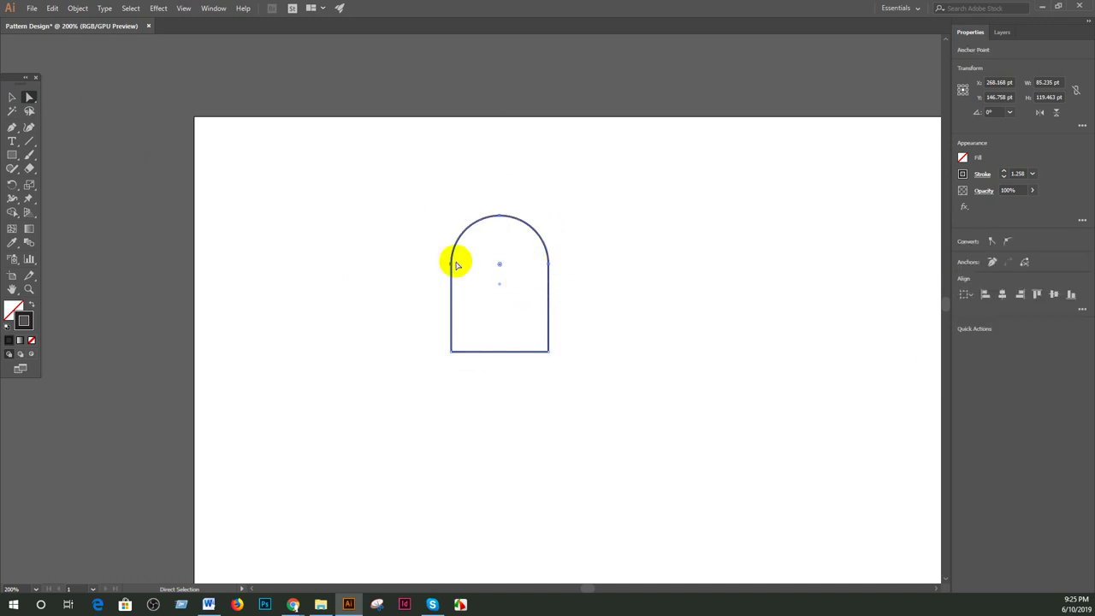
# Hide the arch's bounding box and show it again, then deselect the shape
pyautogui.click(12, 97)
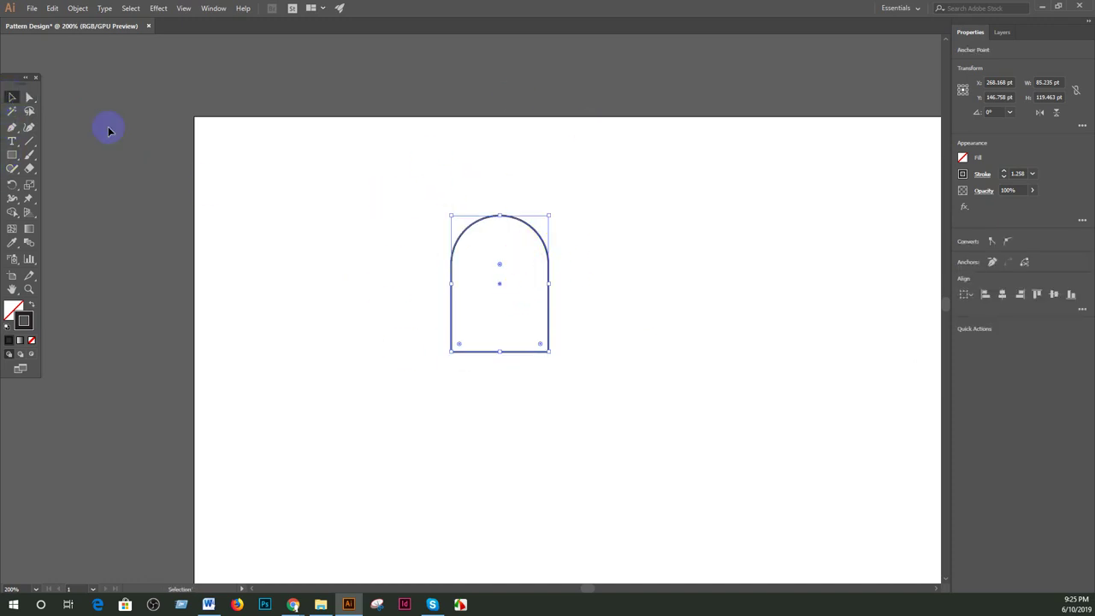
pyautogui.moveTo(420, 174); pyautogui.dragTo(598, 379)
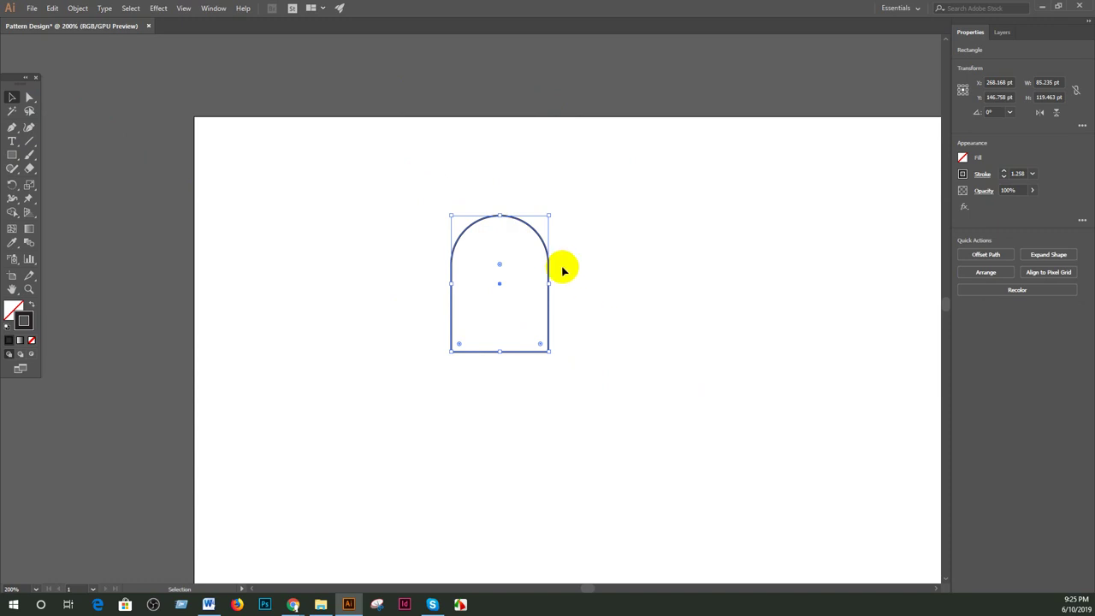
pyautogui.click(182, 10)
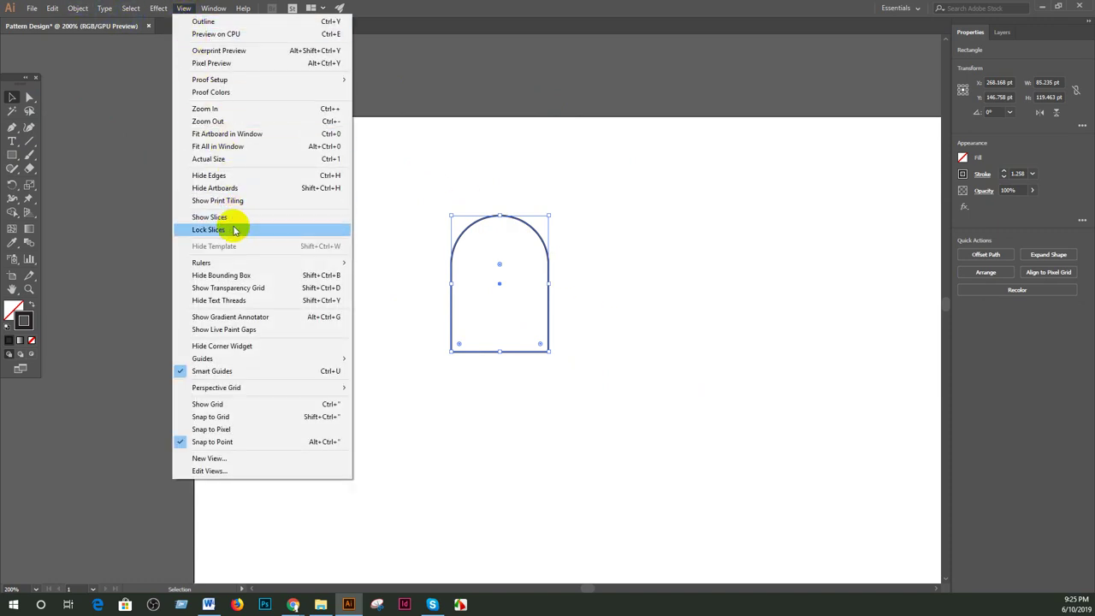
pyautogui.click(259, 282)
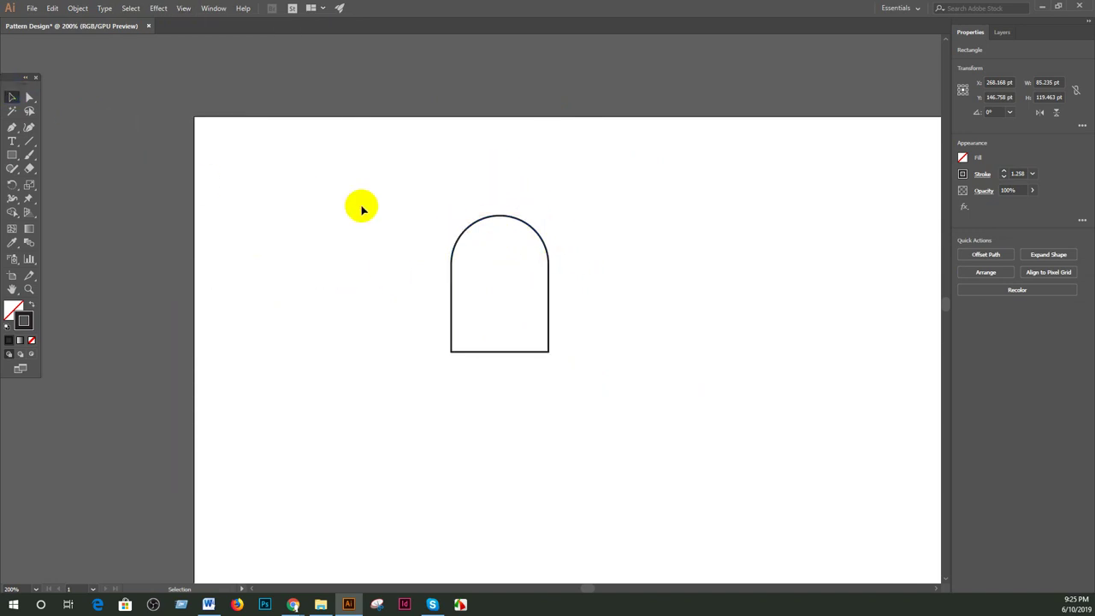
pyautogui.moveTo(435, 188); pyautogui.dragTo(549, 396)
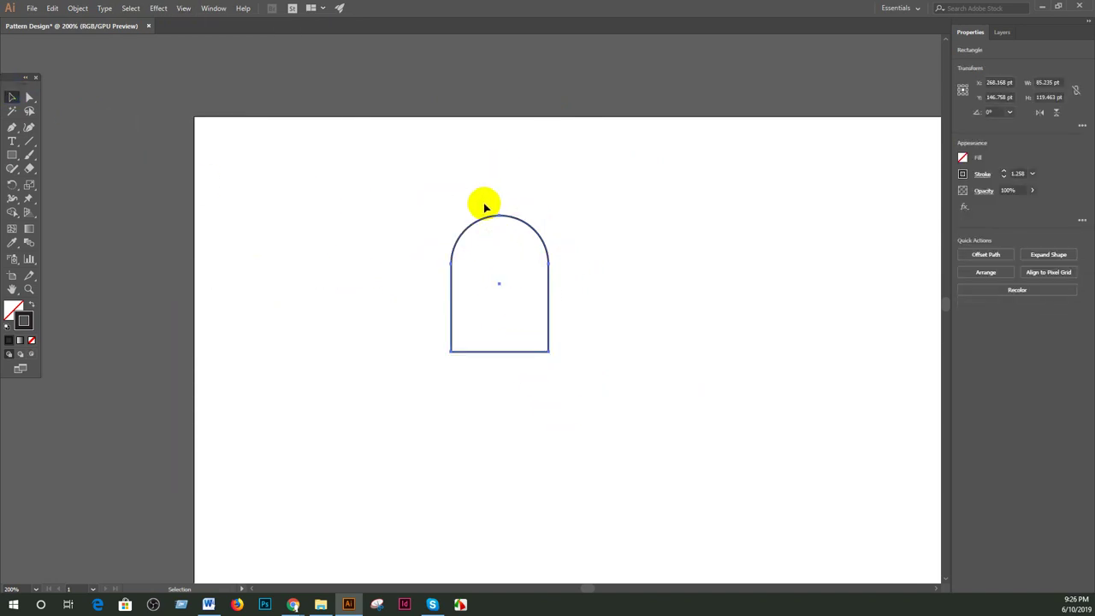
pyautogui.click(181, 9)
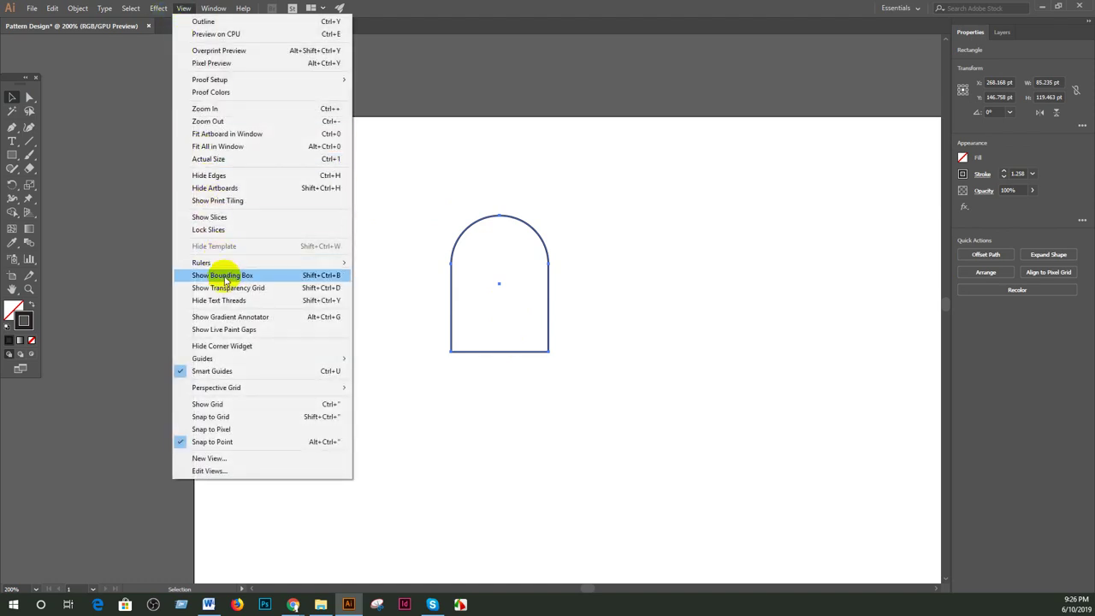
pyautogui.click(222, 276)
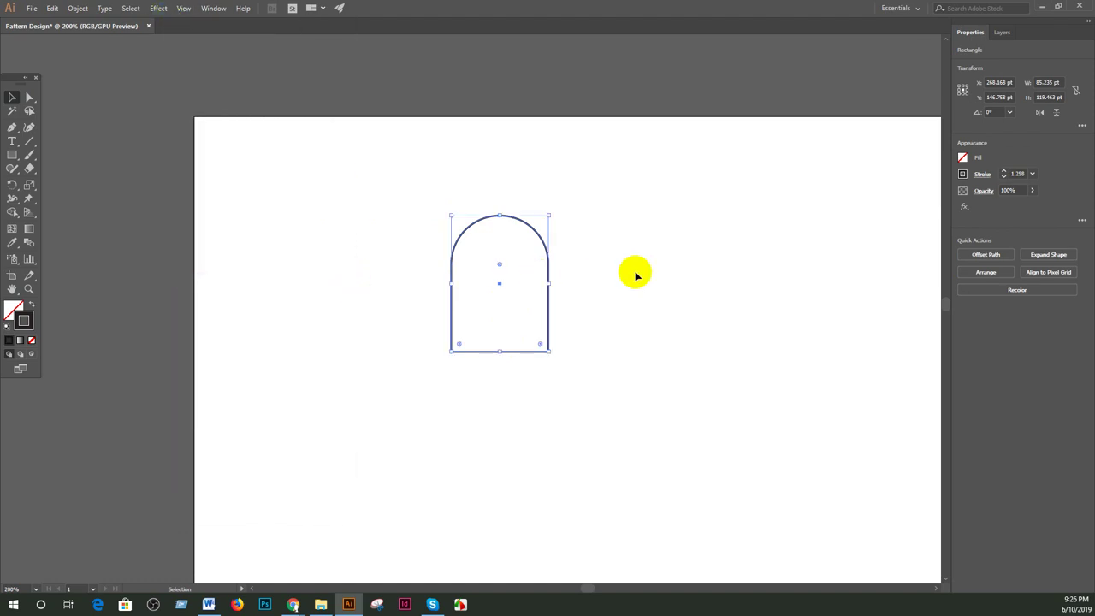
pyautogui.press('ctrl')
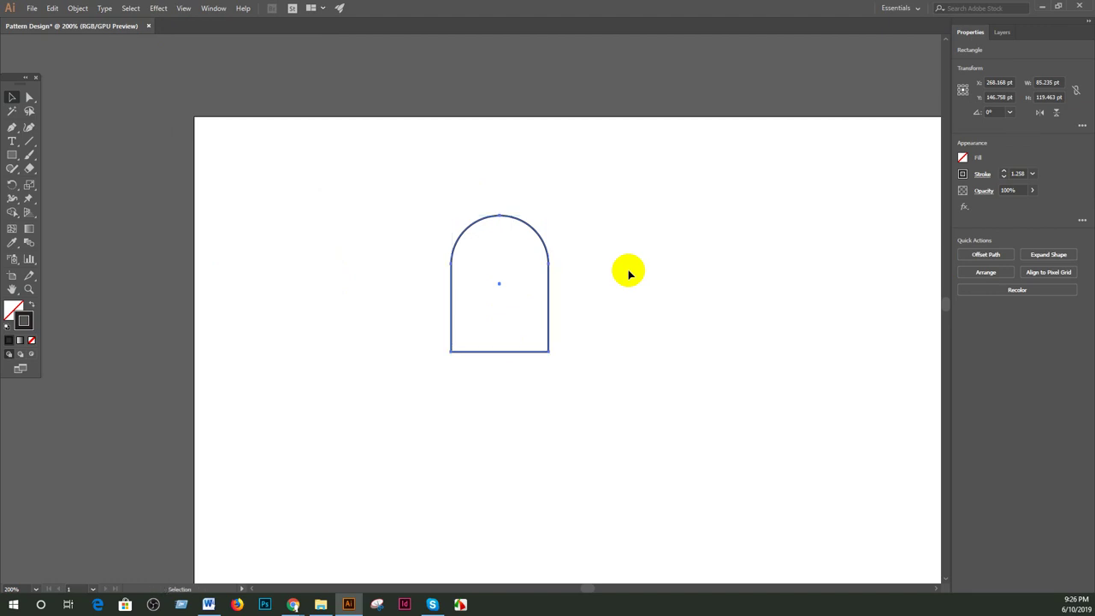
pyautogui.click(611, 231)
pyautogui.click(545, 248)
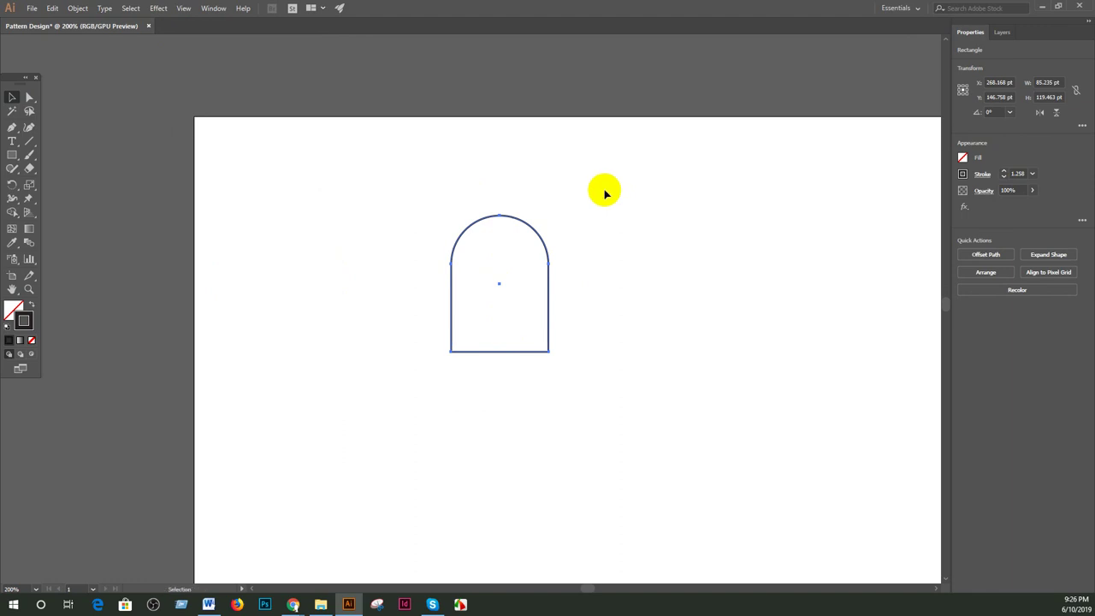
pyautogui.click(592, 269)
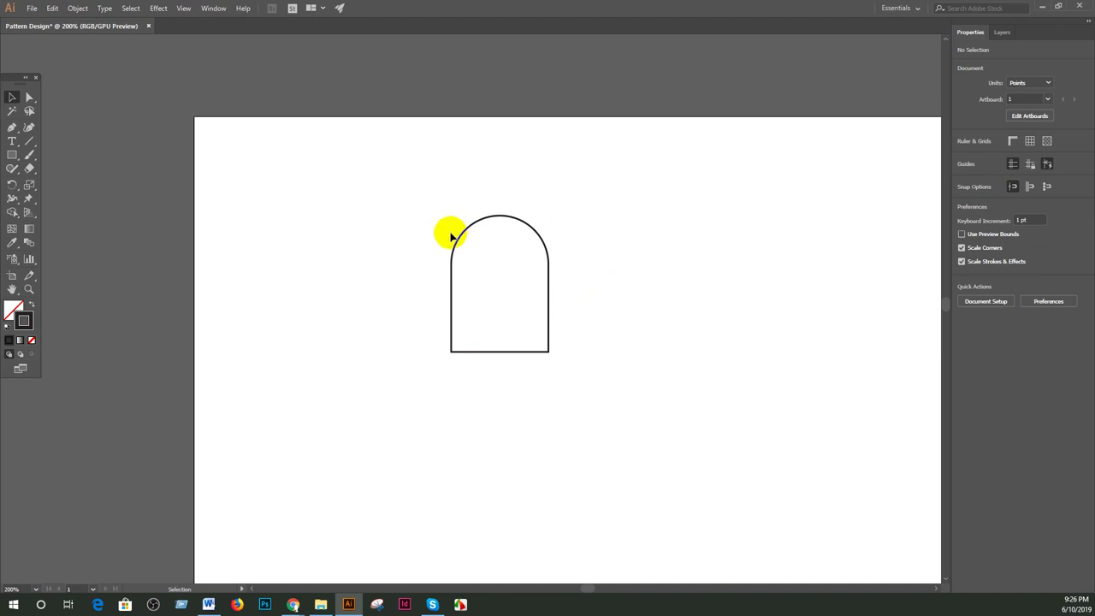
# Draw a narrow stick rectangle under the arch and centre it horizontally
pyautogui.click(12, 157)
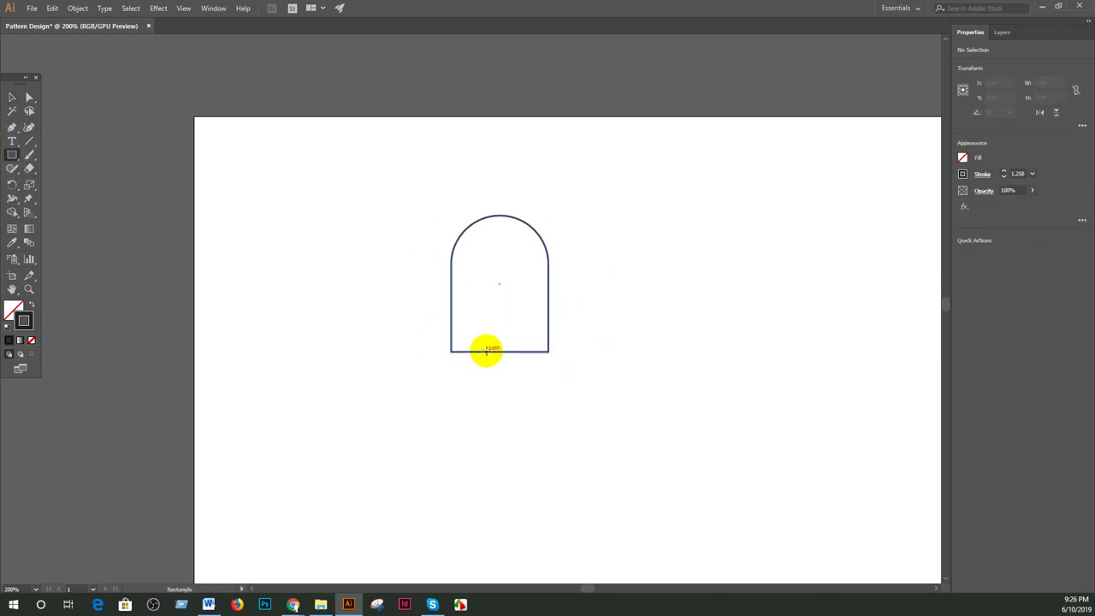
pyautogui.moveTo(489, 351); pyautogui.dragTo(513, 426)
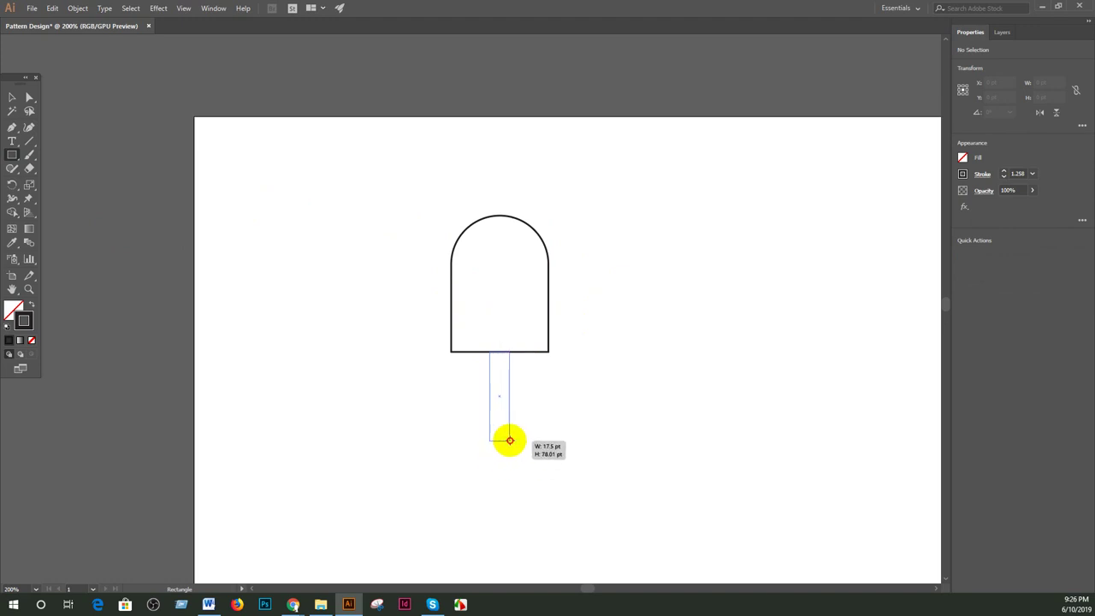
pyautogui.moveTo(514, 426); pyautogui.dragTo(512, 421)
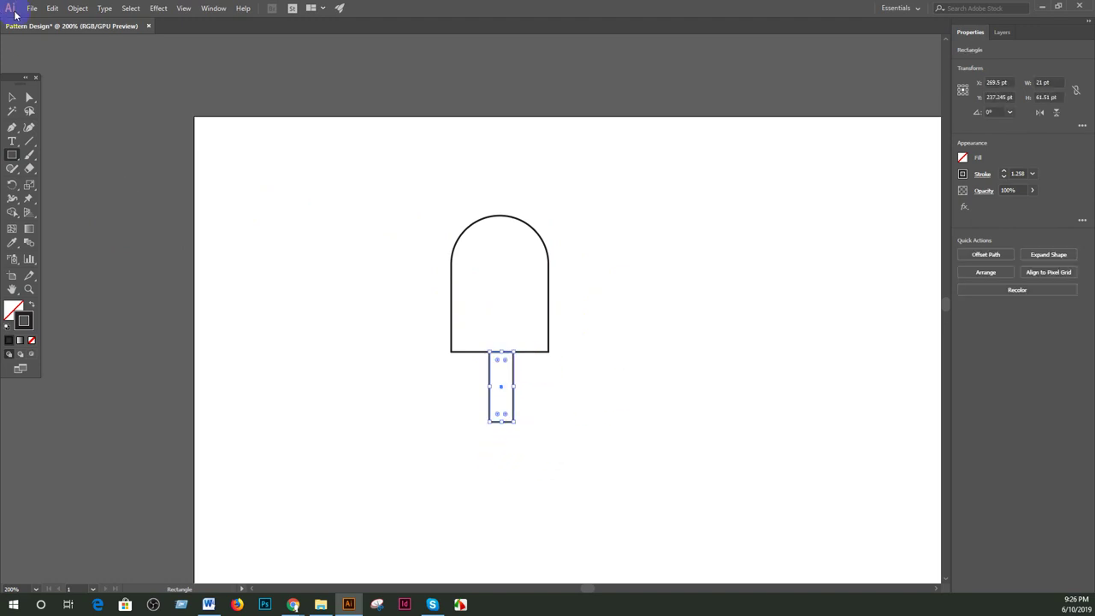
pyautogui.click(15, 97)
pyautogui.moveTo(619, 465); pyautogui.dragTo(416, 159)
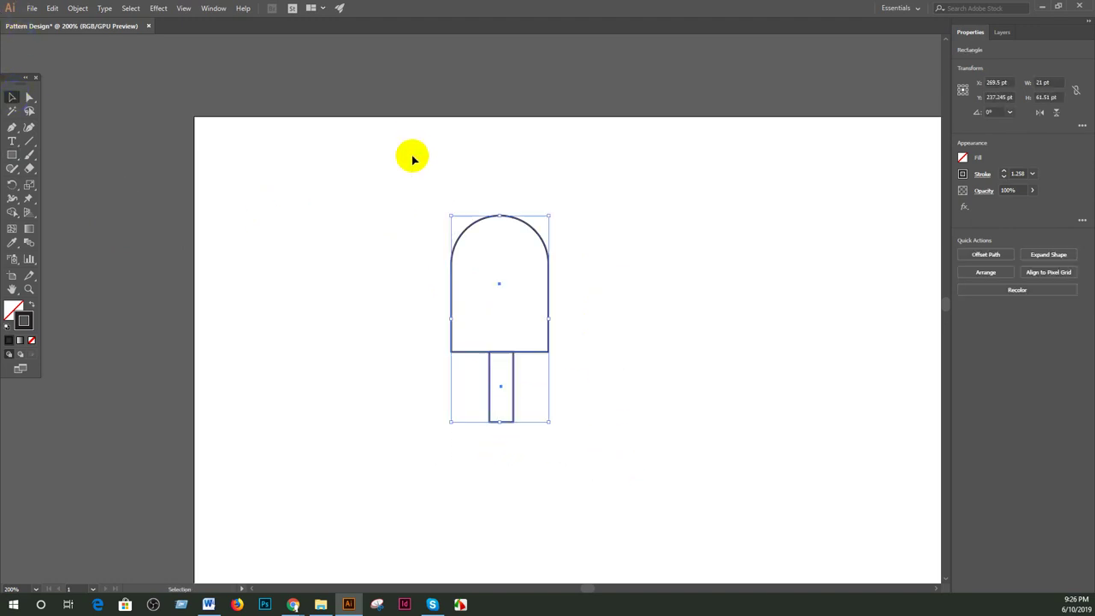
pyautogui.click(621, 396)
pyautogui.hotkey('ctrl', 'a')
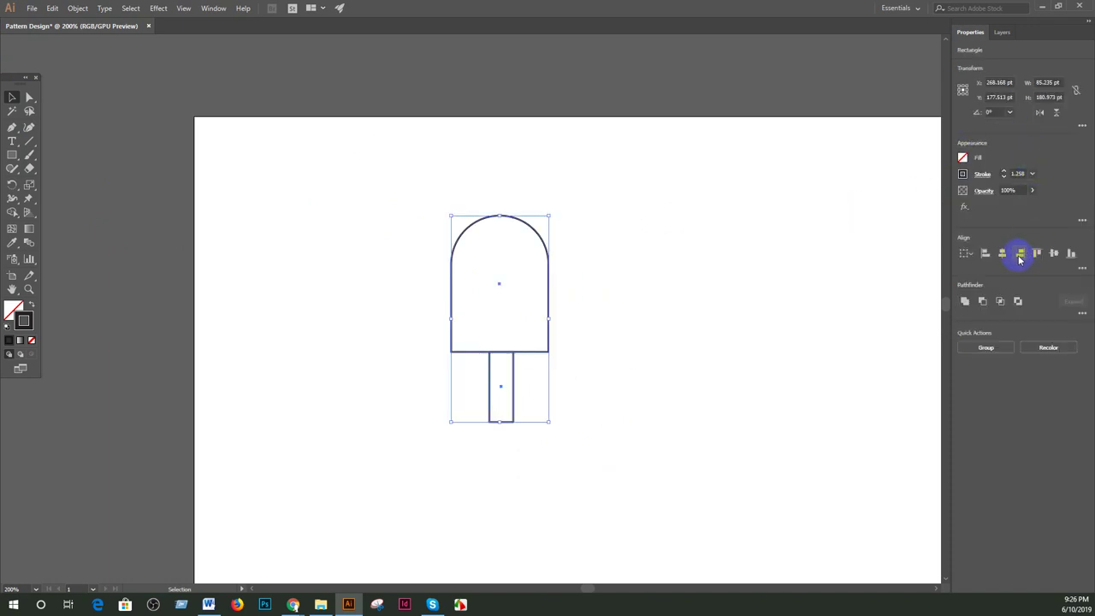
pyautogui.click(1001, 254)
pyautogui.click(623, 306)
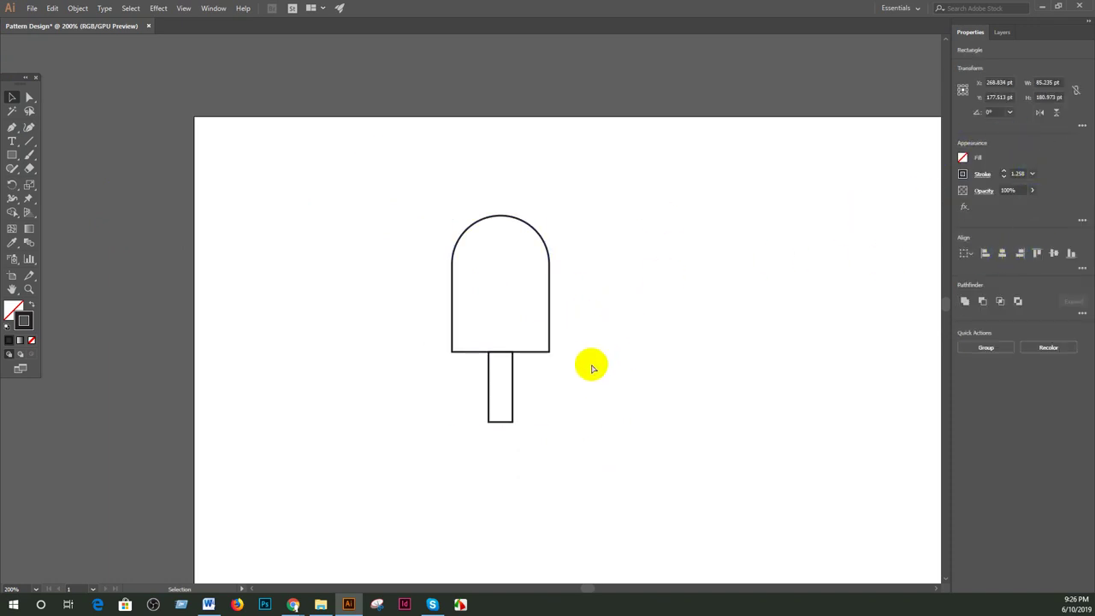
# Round off the stick's bottom corners with live corners
pyautogui.hotkey('ctrl', '=')
pyautogui.moveTo(549, 410); pyautogui.dragTo(539, 221)
pyautogui.click(28, 97)
pyautogui.moveTo(454, 249); pyautogui.dragTo(550, 308)
pyautogui.moveTo(504, 268)
pyautogui.mouseDown()
pyautogui.moveTo(501, 210)
pyautogui.moveTo(544, 301)
pyautogui.mouseUp()
pyautogui.click(552, 261)
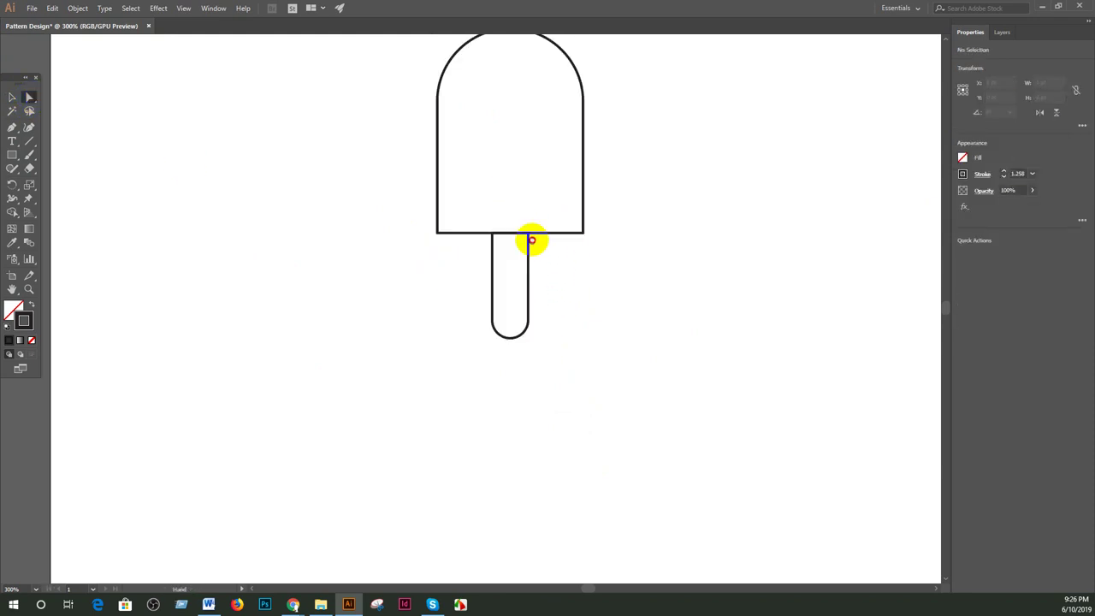
# Nudge the lower anchors of body and stick down to lengthen the popsicle
pyautogui.moveTo(643, 215); pyautogui.dragTo(370, 66)
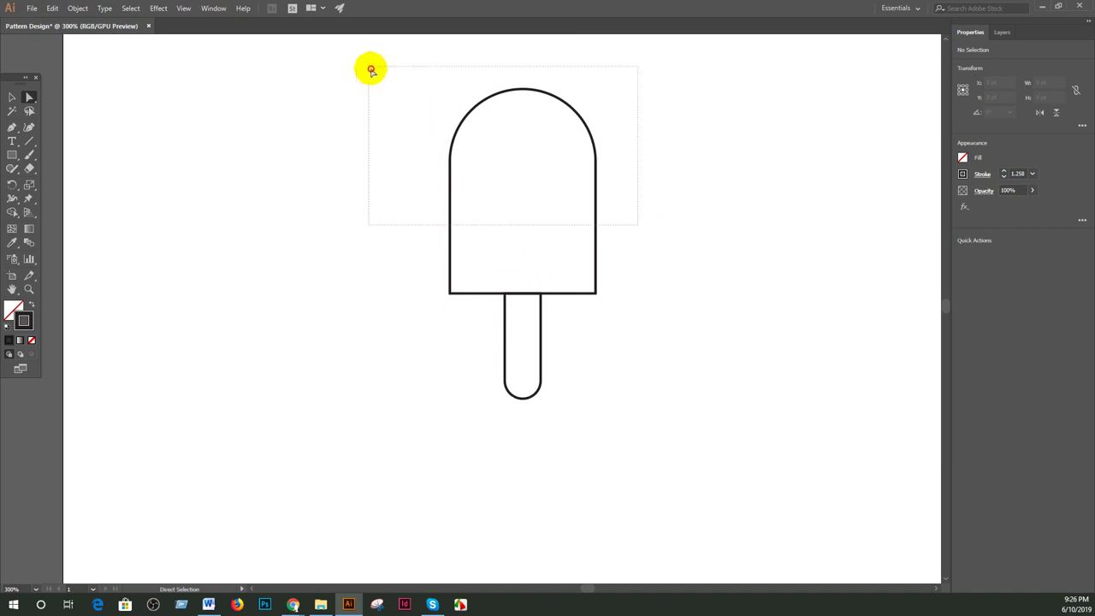
pyautogui.moveTo(604, 415); pyautogui.dragTo(396, 250)
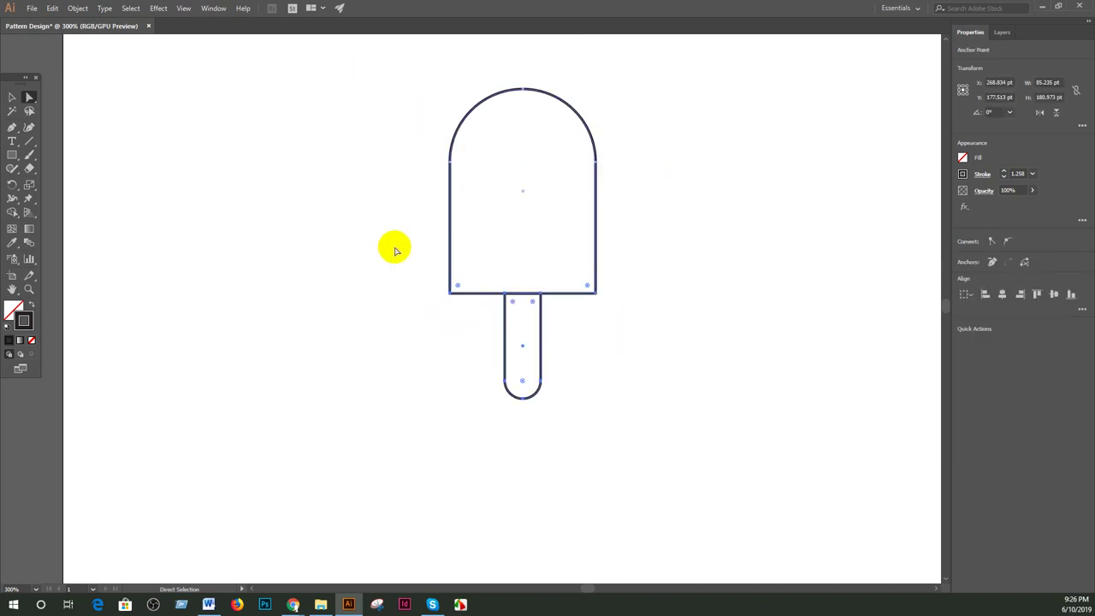
pyautogui.press('Down')
pyautogui.press('Down')
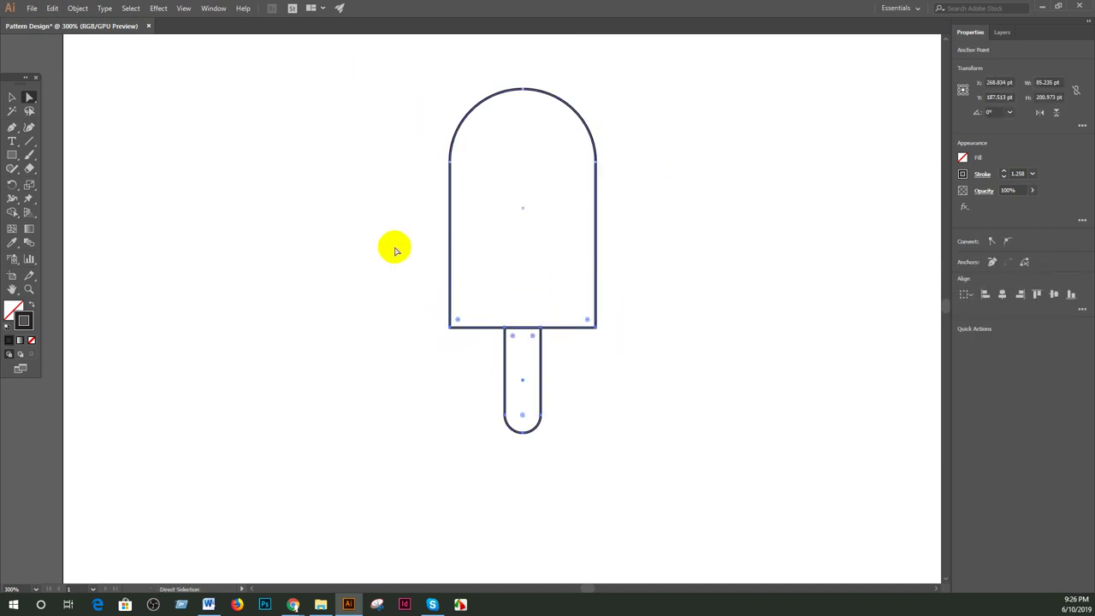
pyautogui.click(652, 285)
pyautogui.hotkey('ctrl', '-')
pyautogui.hotkey('ctrl', '-')
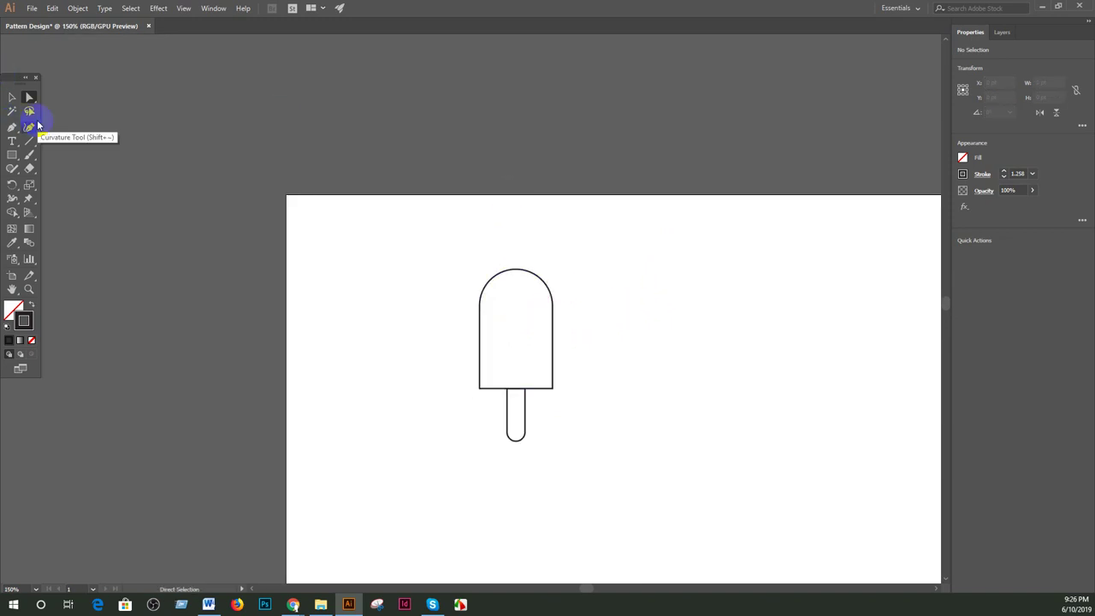
# Draw a small circle beside the popsicle top and add two copies below it
pyautogui.moveTo(12, 155); pyautogui.dragTo(60, 183)
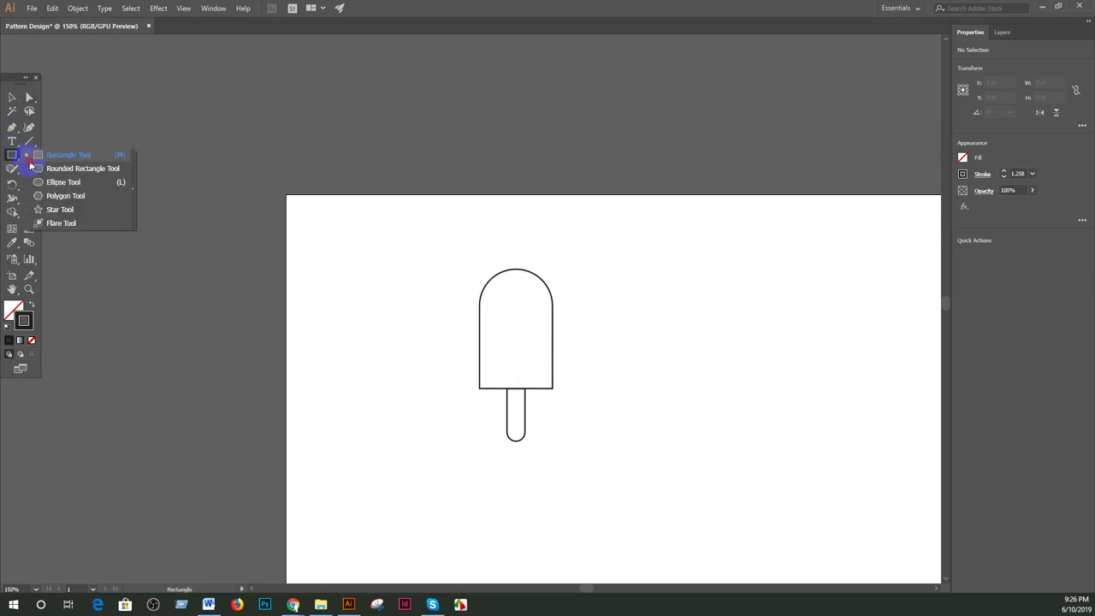
pyautogui.click(60, 183)
pyautogui.moveTo(601, 246); pyautogui.dragTo(620, 271)
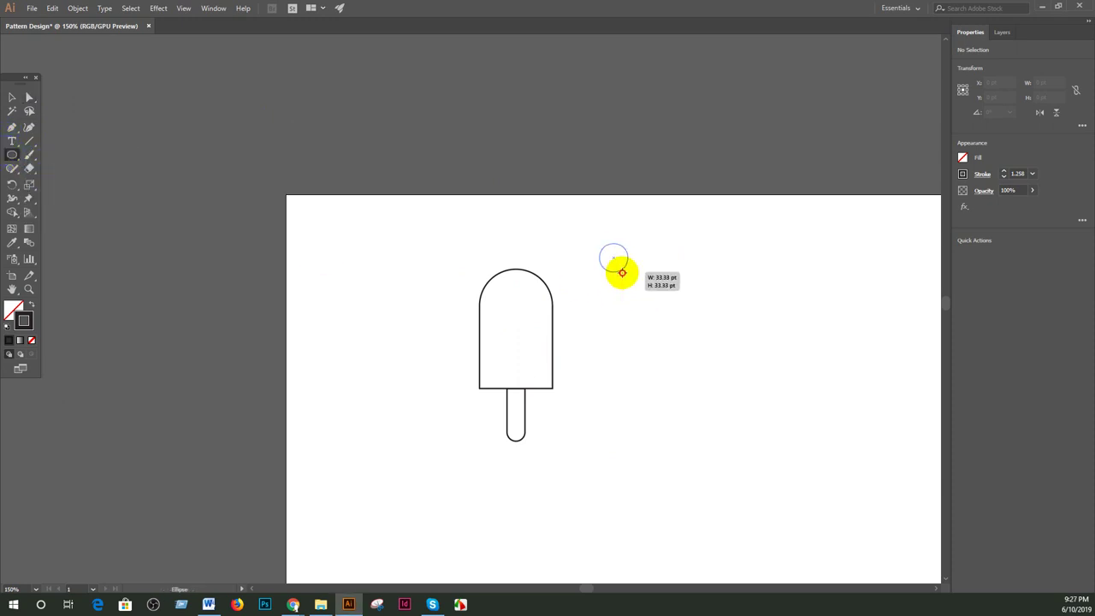
pyautogui.click(12, 97)
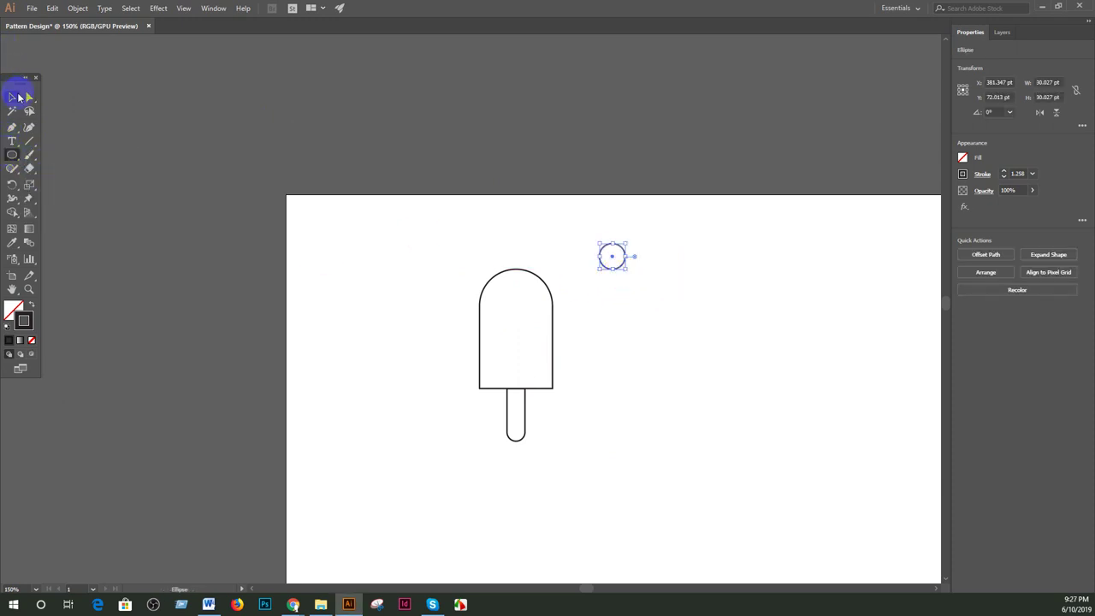
pyautogui.moveTo(615, 269)
pyautogui.mouseDown()
pyautogui.moveTo(623, 255)
pyautogui.moveTo(627, 290)
pyautogui.mouseUp()
pyautogui.click(648, 249)
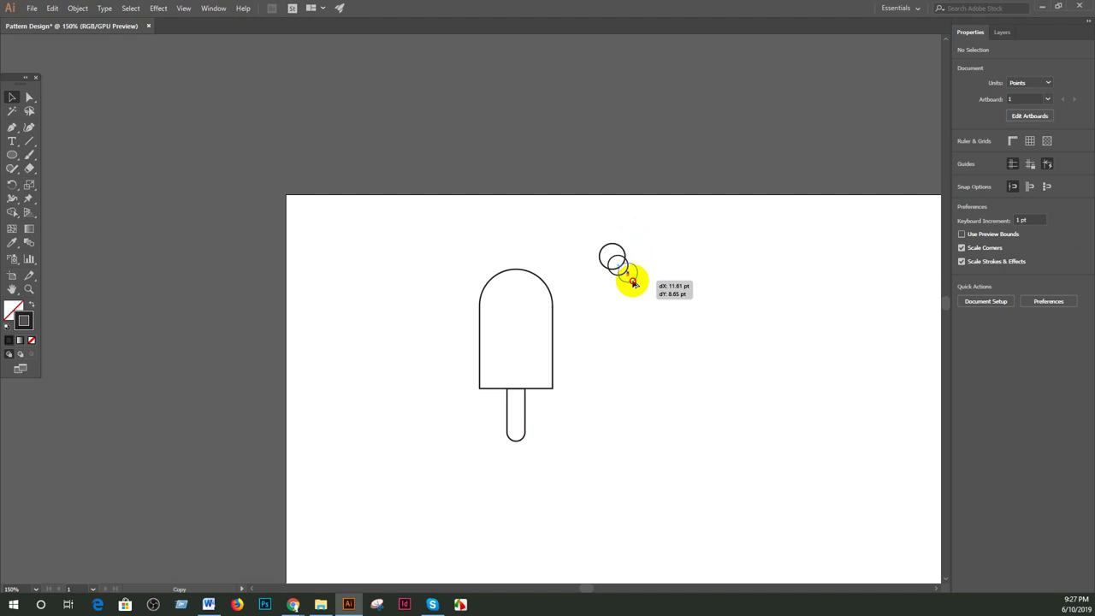
pyautogui.moveTo(627, 289); pyautogui.dragTo(629, 294)
# Move the three circles onto the top right corner and select them with the body
pyautogui.moveTo(582, 221)
pyautogui.mouseDown()
pyautogui.moveTo(652, 283)
pyautogui.moveTo(545, 293)
pyautogui.mouseUp()
pyautogui.click(600, 323)
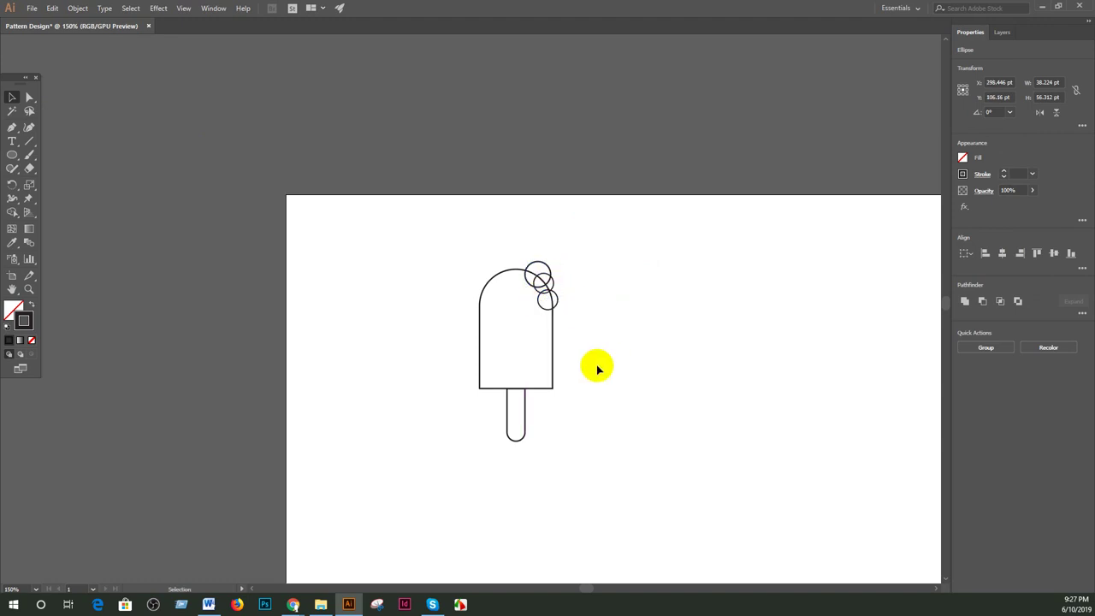
pyautogui.moveTo(581, 413); pyautogui.dragTo(519, 257)
pyautogui.click(576, 334)
pyautogui.moveTo(577, 334); pyautogui.dragTo(431, 266)
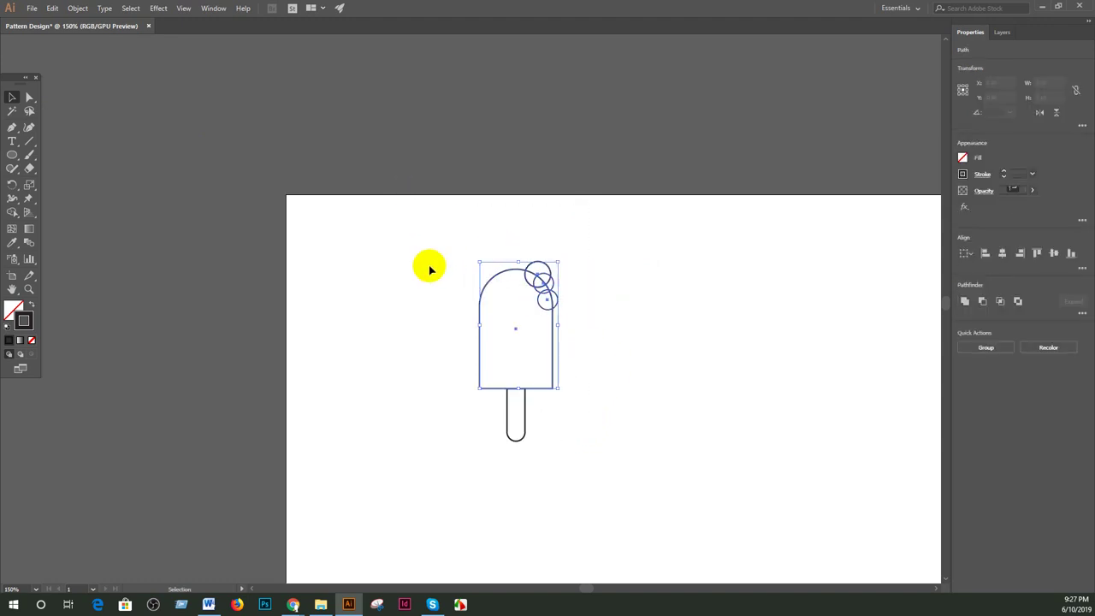
# Subtract the circles from the body with Shape Builder, leaving a scalloped bite
pyautogui.hotkey('shift', 'm')
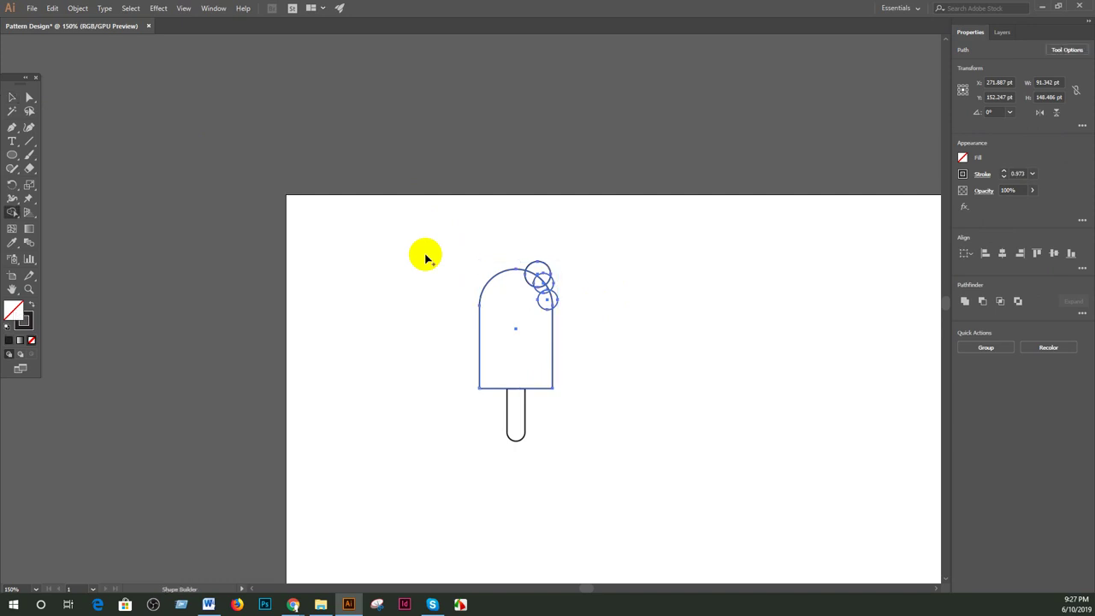
pyautogui.hotkey('ctrl', '=')
pyautogui.hotkey('ctrl', '=')
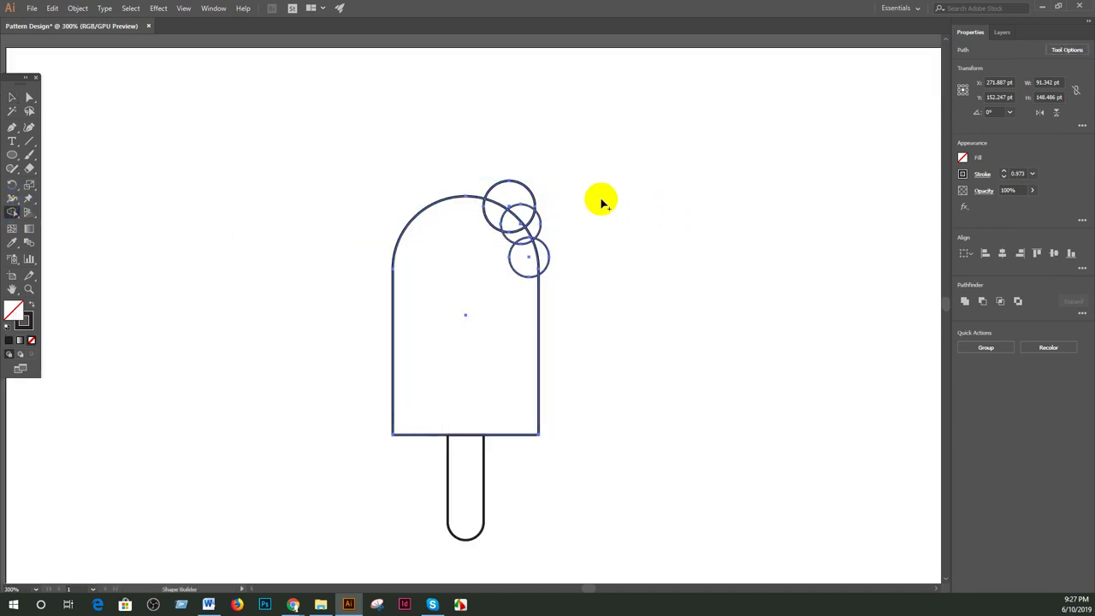
pyautogui.moveTo(517, 193); pyautogui.dragTo(620, 260)
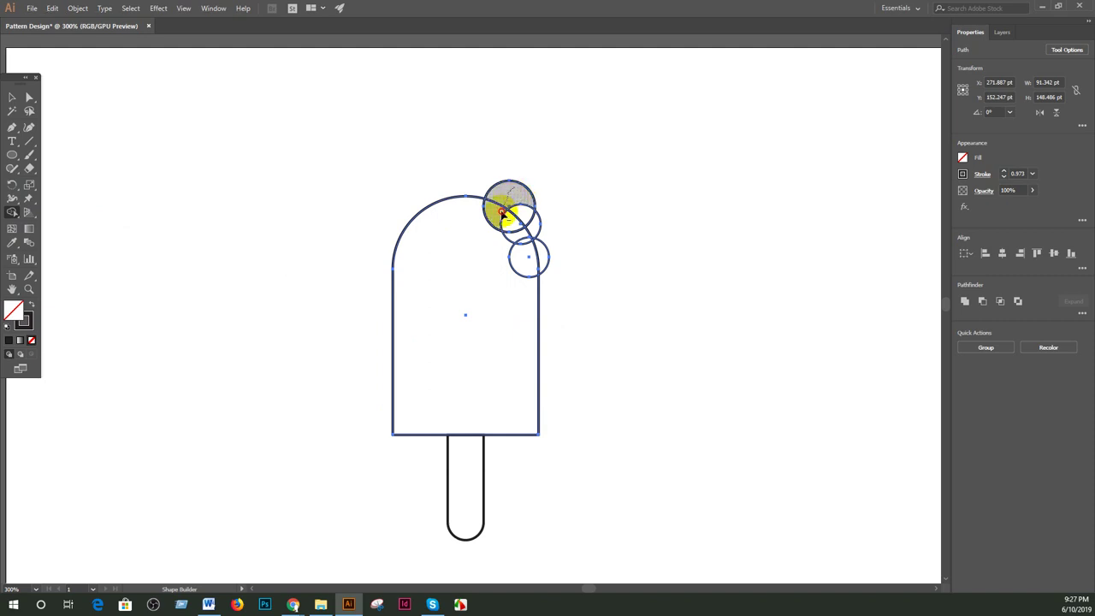
pyautogui.keyDown('alt'); pyautogui.click(526, 223); pyautogui.keyUp('alt')
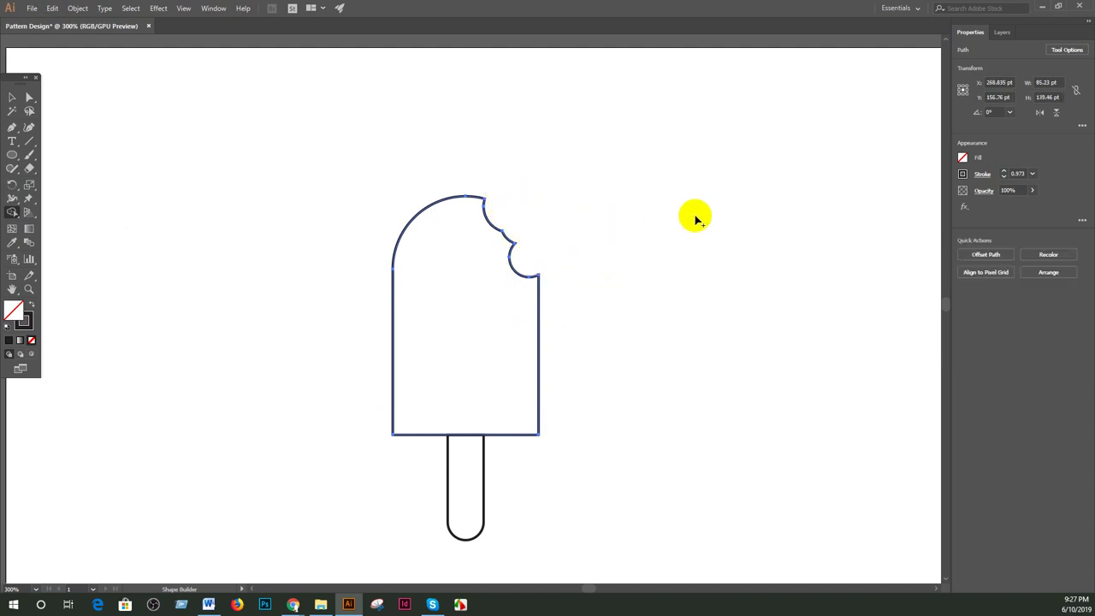
pyautogui.scroll(1, 591, 249)
pyautogui.hscroll(-1, 590, 248)
pyautogui.click(17, 98)
pyautogui.hotkey('ctrl', '-')
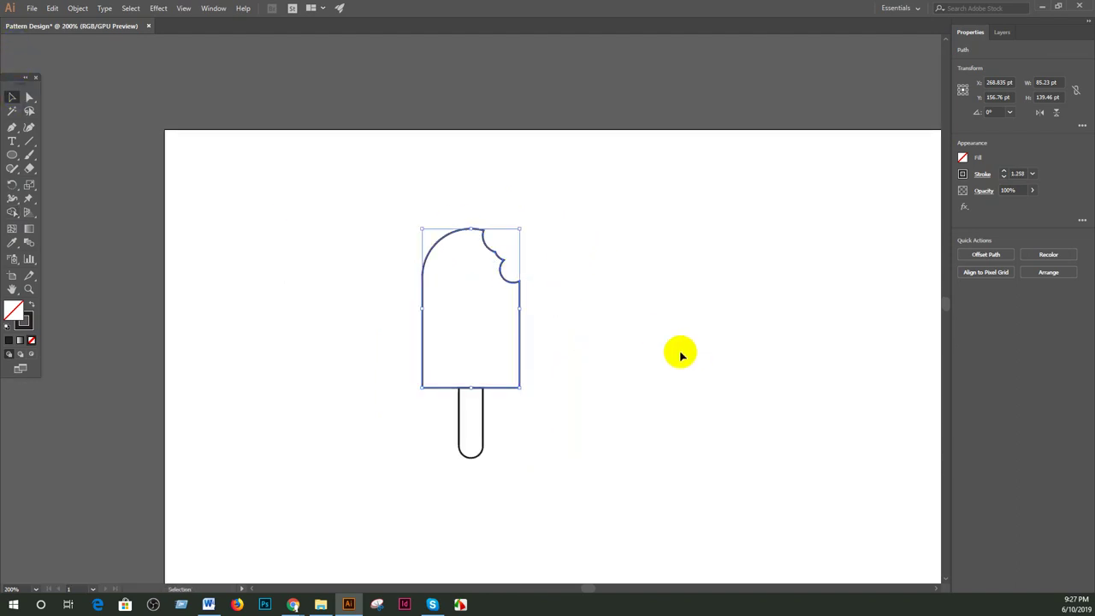
# Give the popsicle a darker orange stroke at 3 pt
pyautogui.moveTo(554, 466); pyautogui.dragTo(382, 218)
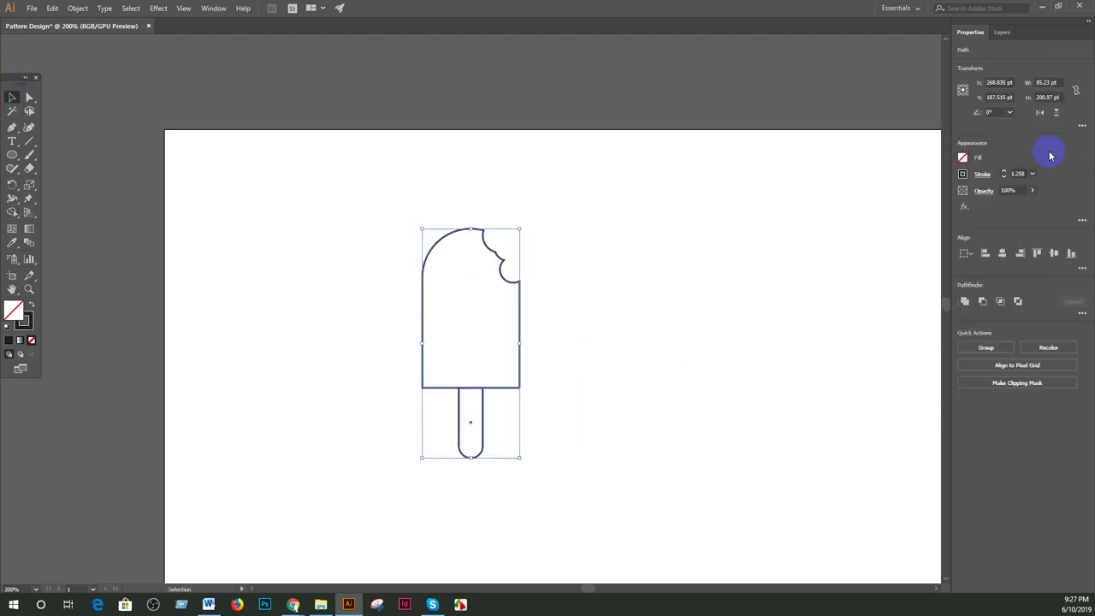
pyautogui.click(962, 174)
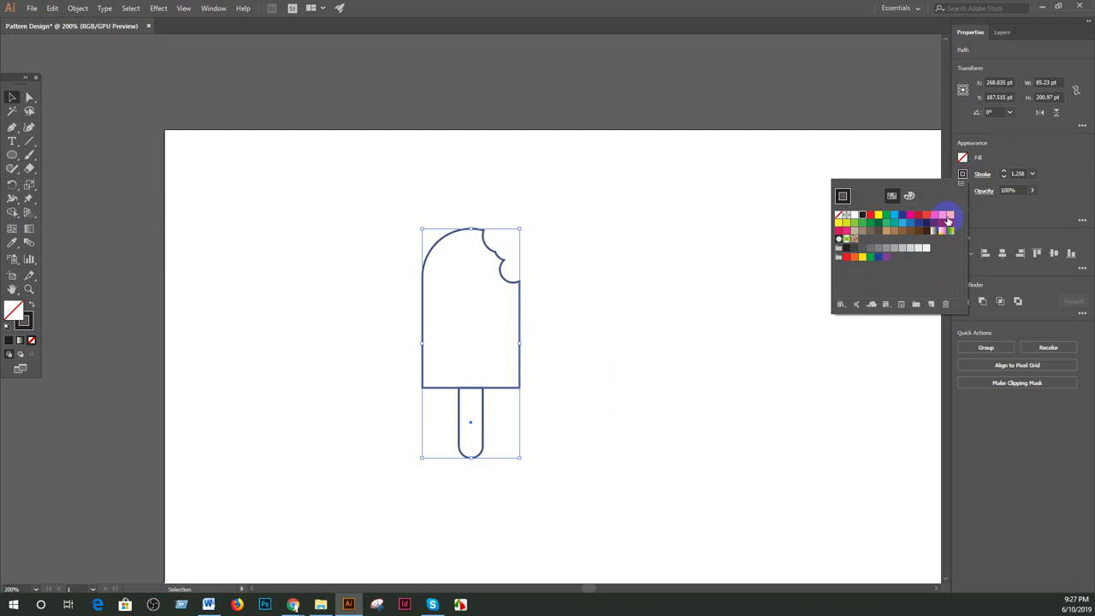
pyautogui.click(942, 215)
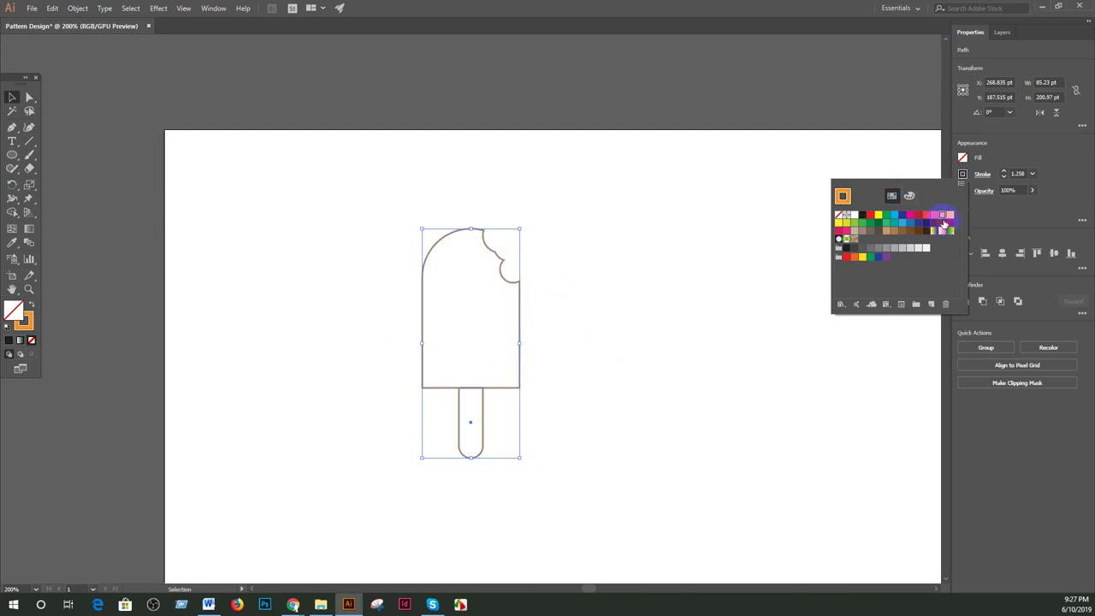
pyautogui.click(948, 232)
pyautogui.click(856, 259)
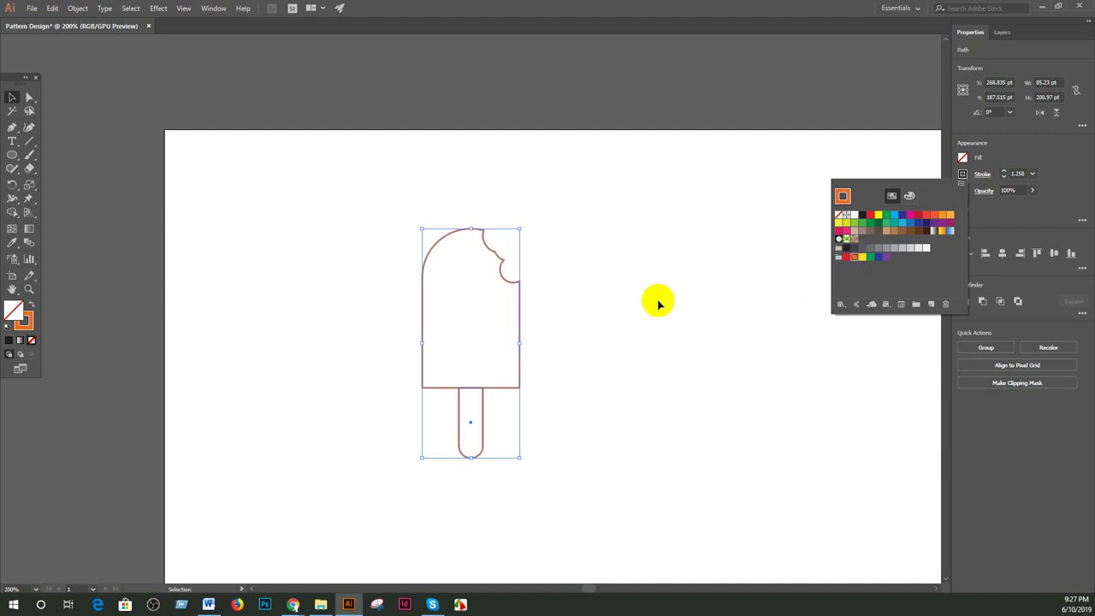
pyautogui.click(1005, 174)
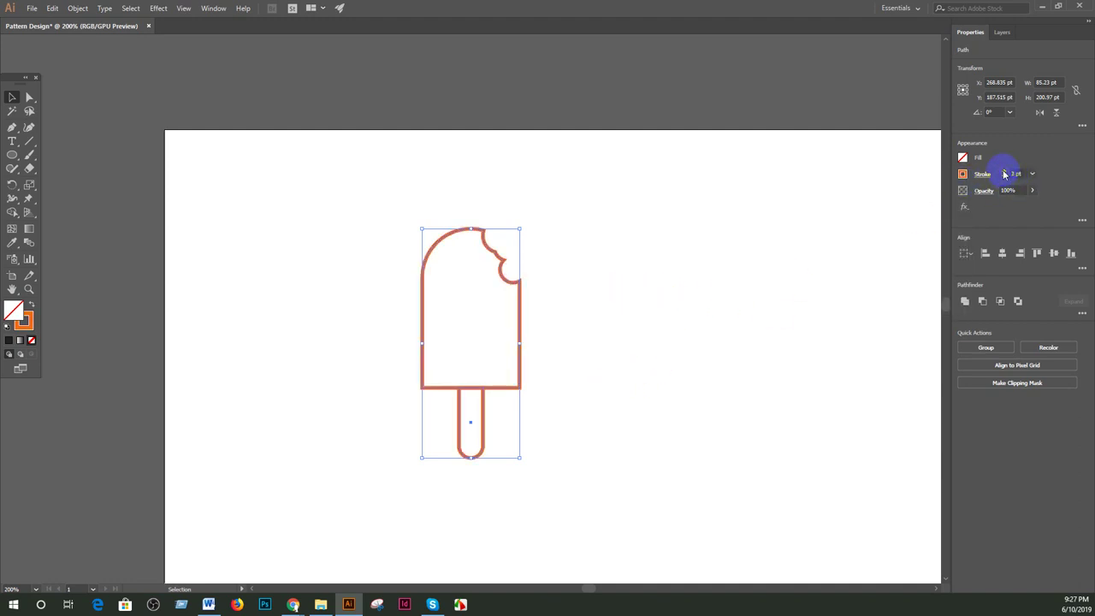
pyautogui.click(618, 304)
# Group the popsicle body and stick together
pyautogui.scroll(-3, 614, 330)
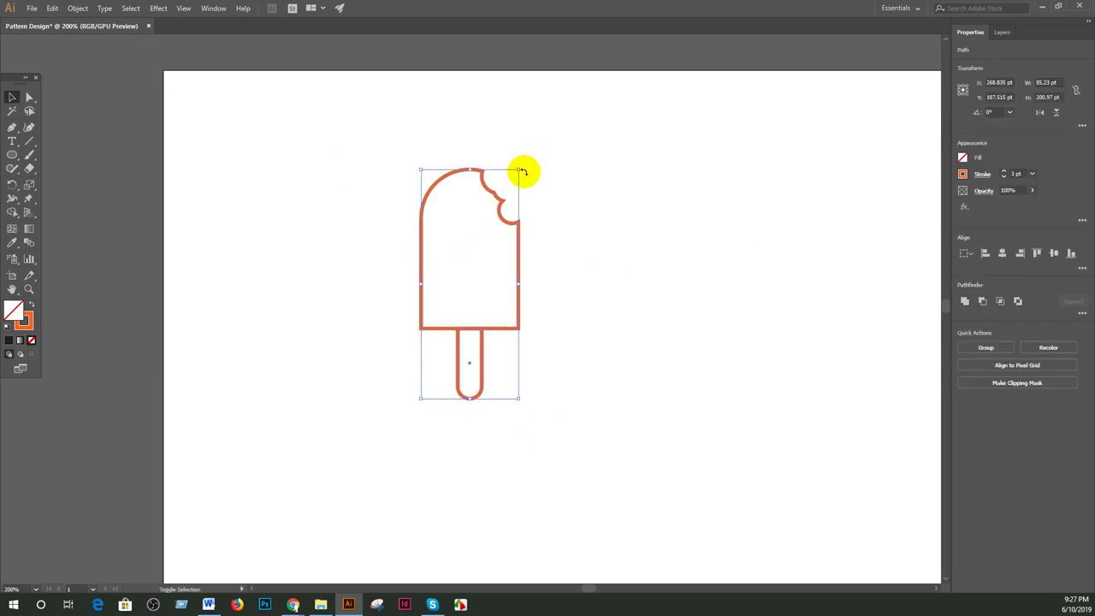
pyautogui.rightClick(487, 185)
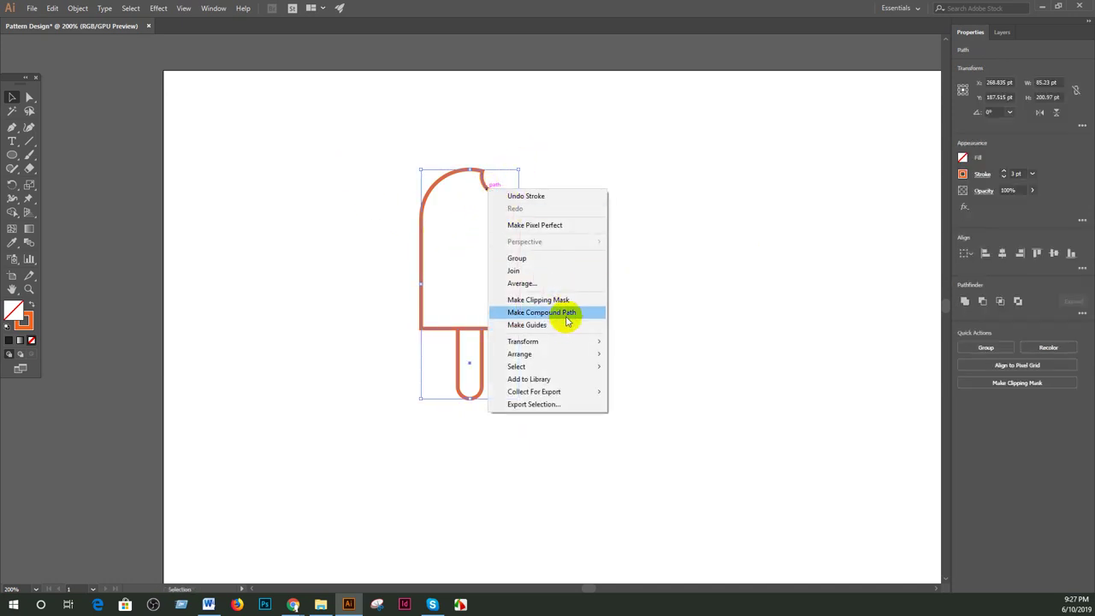
pyautogui.click(557, 262)
pyautogui.click(635, 264)
pyautogui.scroll(2, 556, 291)
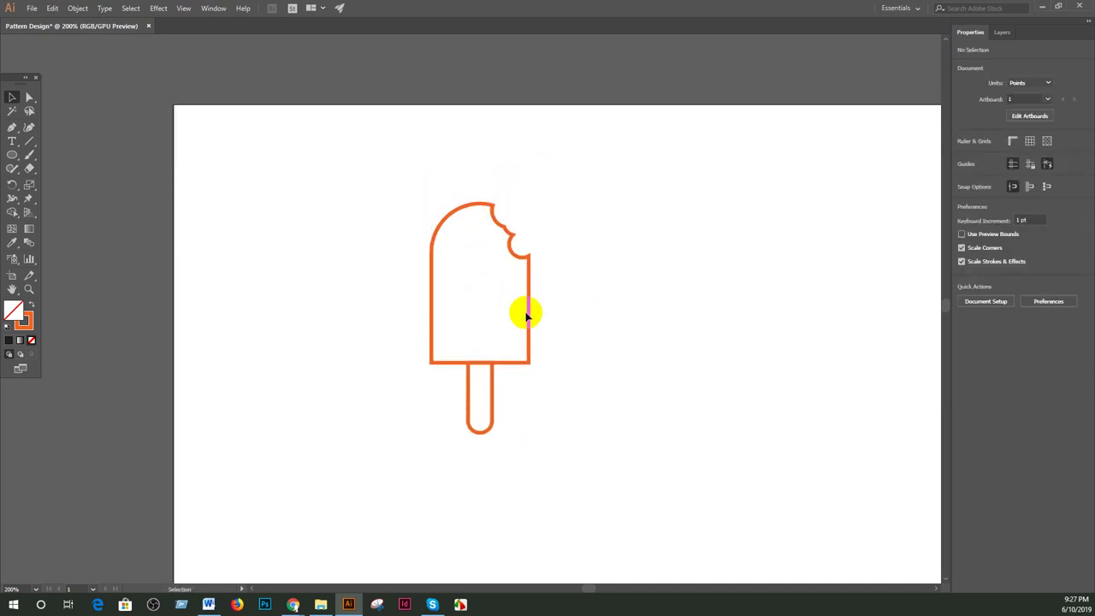
pyautogui.moveTo(557, 433); pyautogui.dragTo(349, 200)
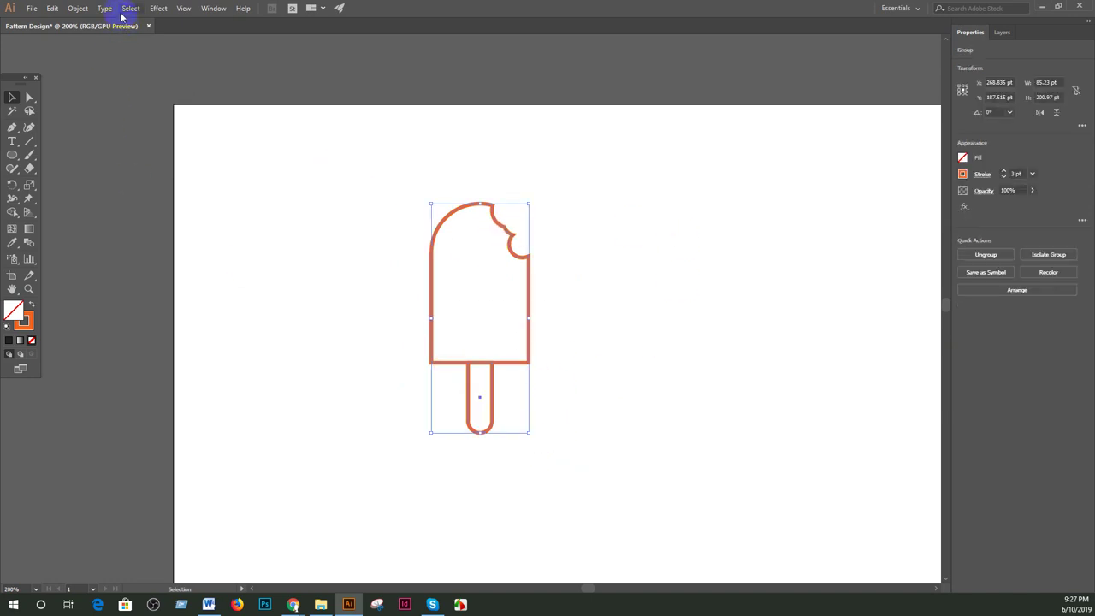
pyautogui.click(75, 7)
pyautogui.moveTo(98, 22)
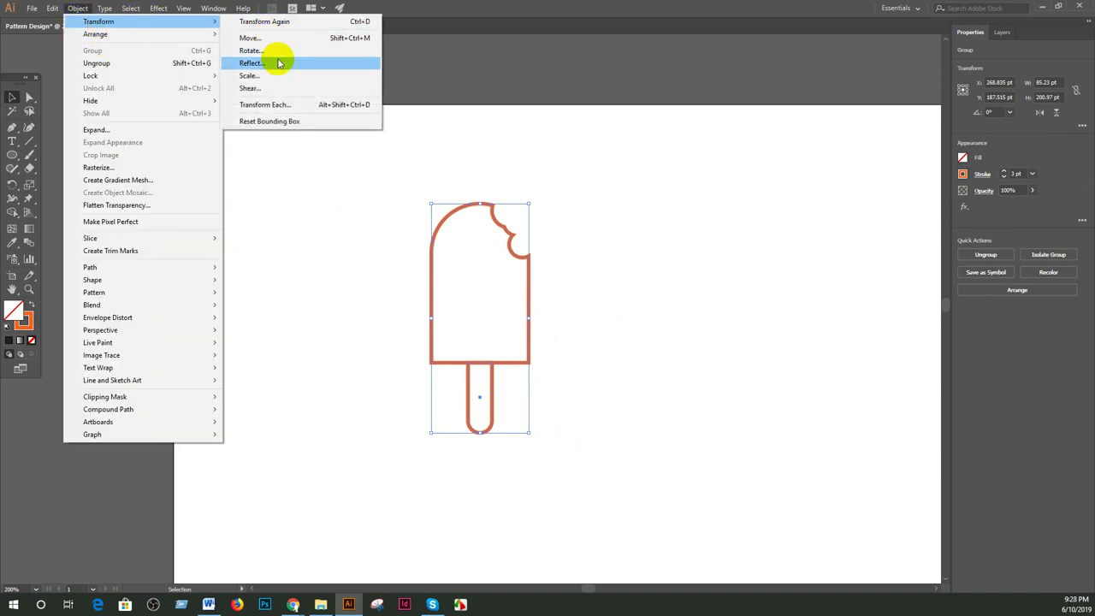
pyautogui.click(283, 62)
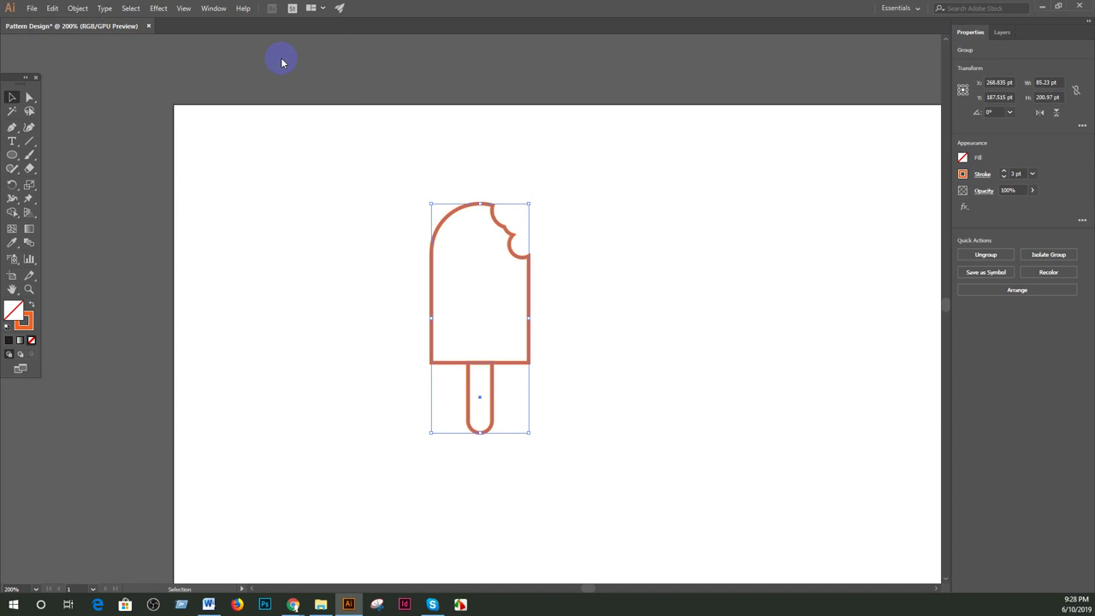
pyautogui.moveTo(521, 175); pyautogui.dragTo(686, 130)
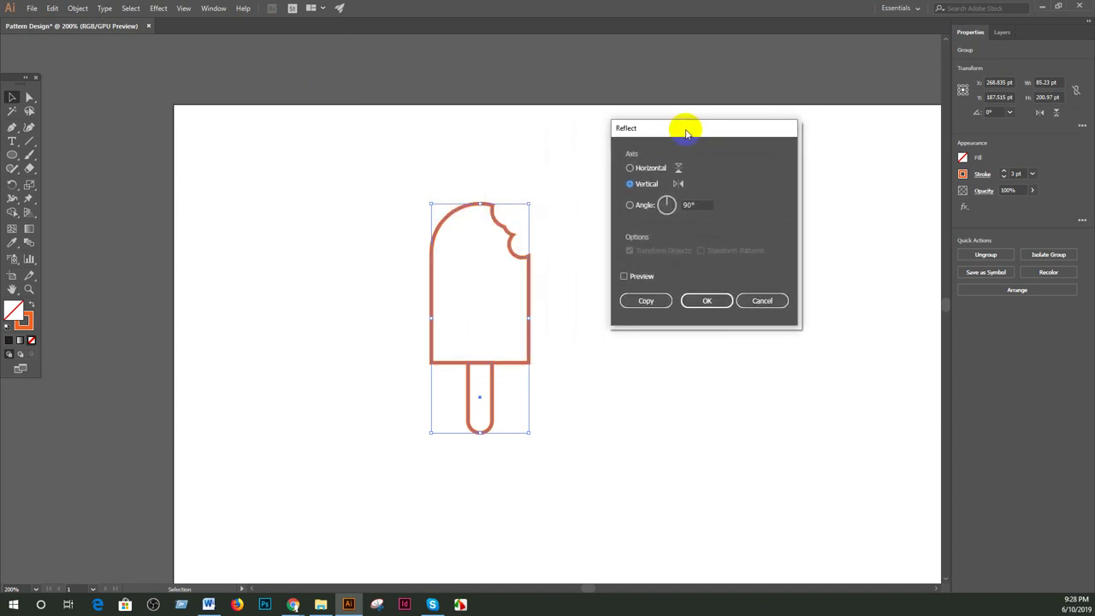
pyautogui.click(624, 276)
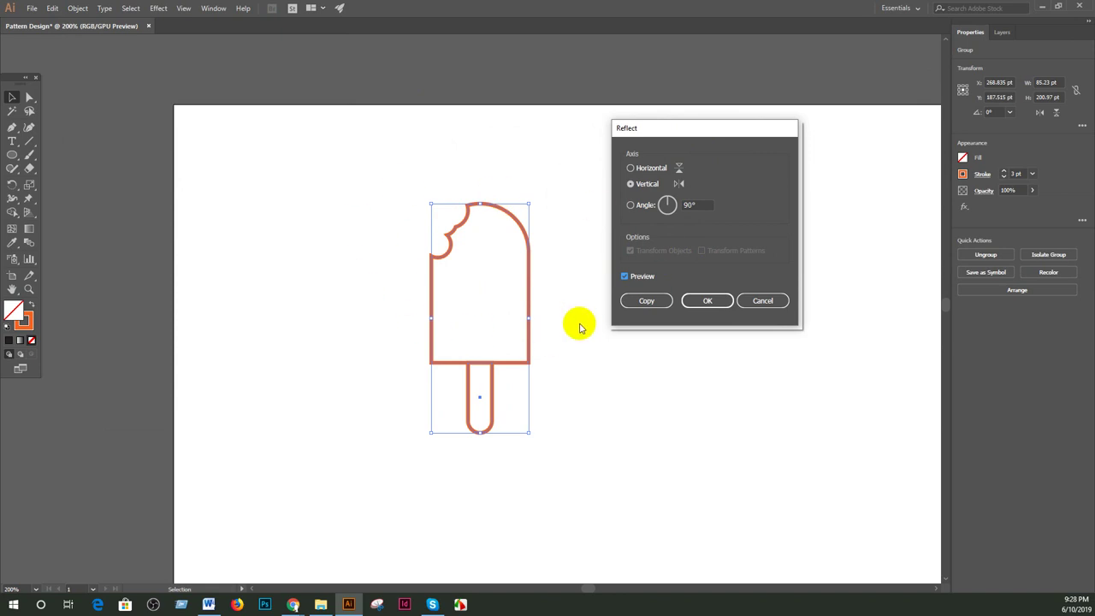
pyautogui.click(753, 304)
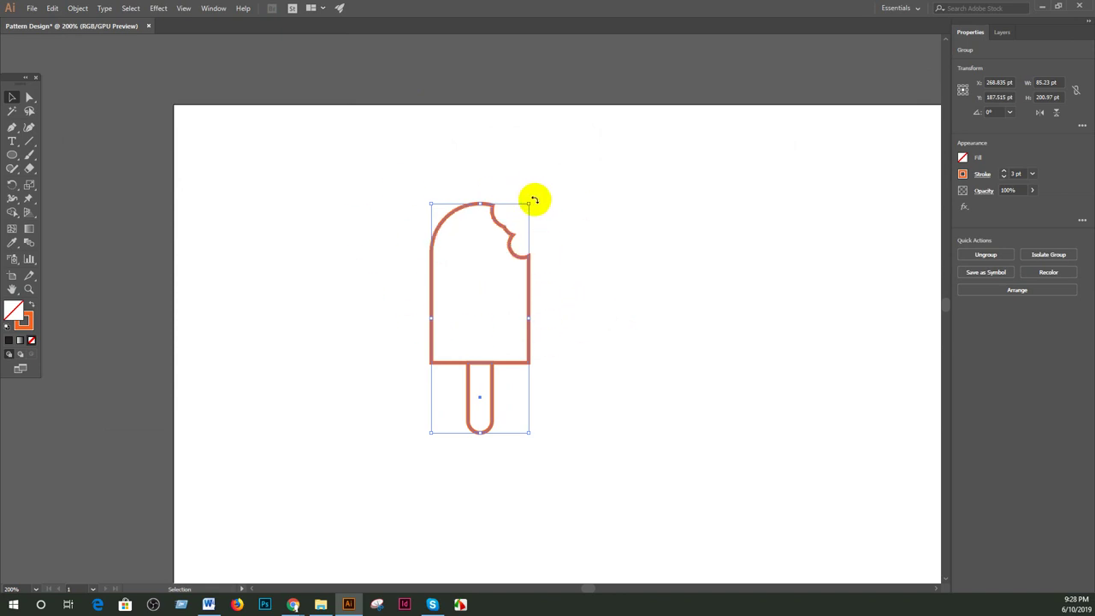
# Tilt the popsicle clockwise and make a mirrored copy with Reflect > Copy
pyautogui.moveTo(533, 200); pyautogui.dragTo(552, 216)
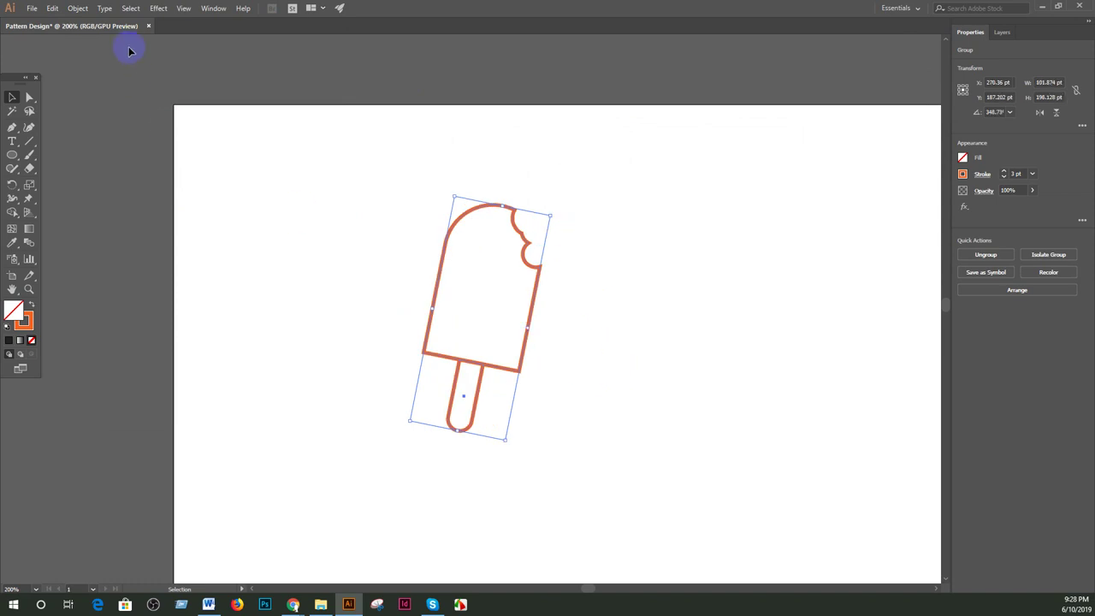
pyautogui.moveTo(557, 213); pyautogui.dragTo(561, 219)
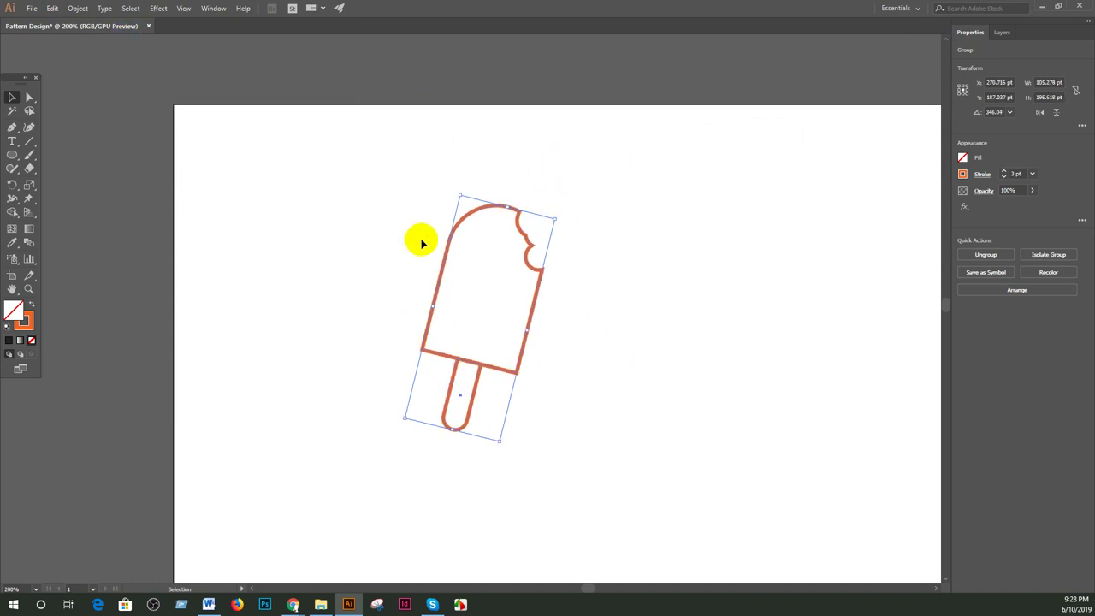
pyautogui.click(82, 11)
pyautogui.moveTo(142, 22)
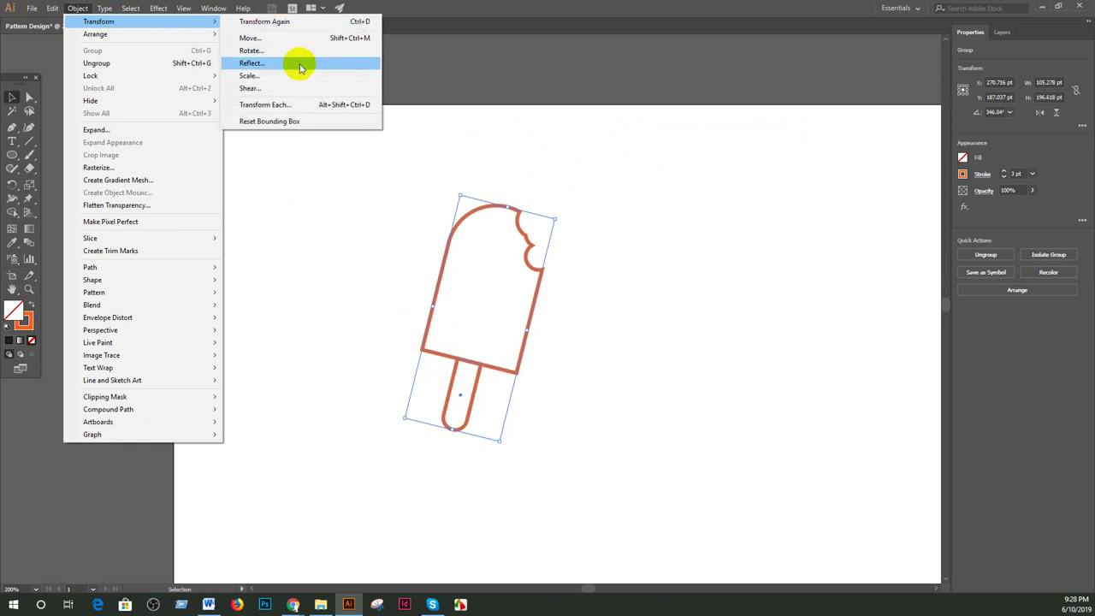
pyautogui.click(299, 67)
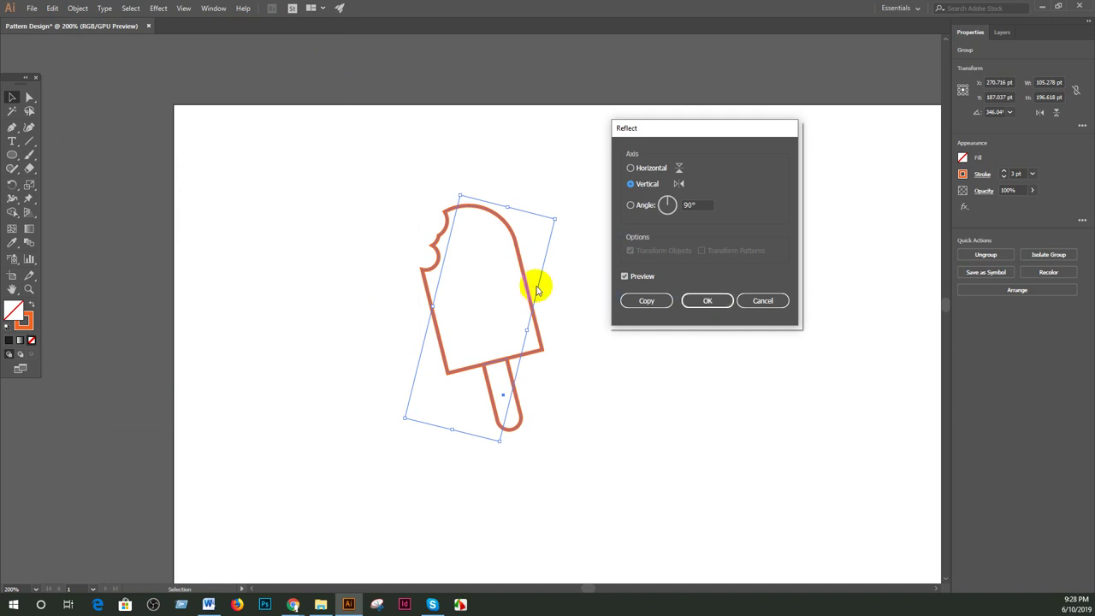
pyautogui.click(624, 306)
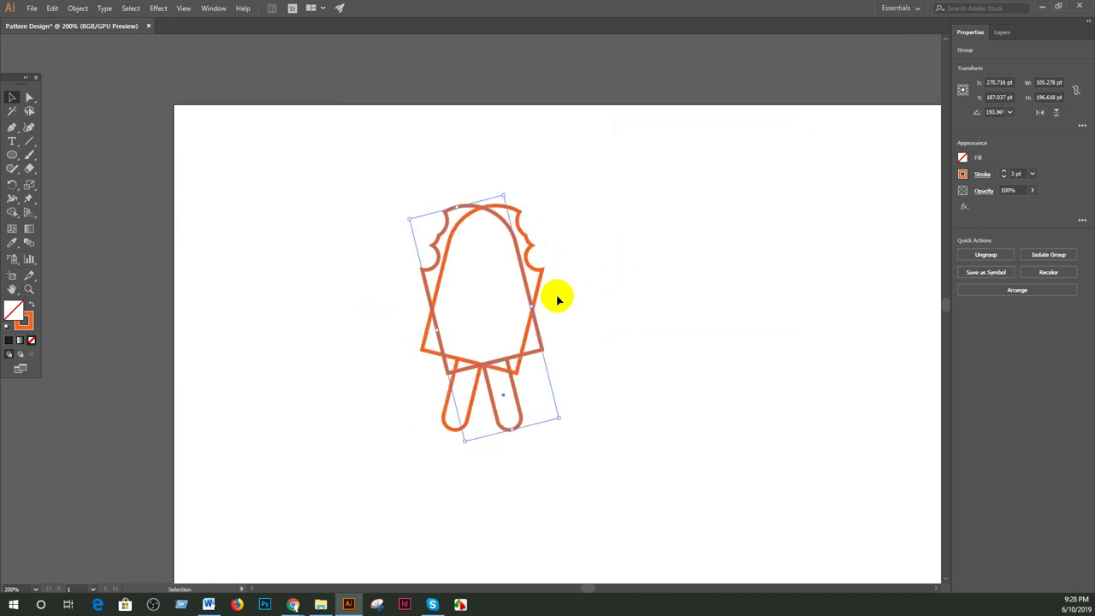
# Move the mirrored popsicle copy to the right of the original
pyautogui.moveTo(514, 352); pyautogui.dragTo(680, 342)
pyautogui.moveTo(522, 353); pyautogui.dragTo(636, 355)
pyautogui.hotkey('ctrl', 'z')
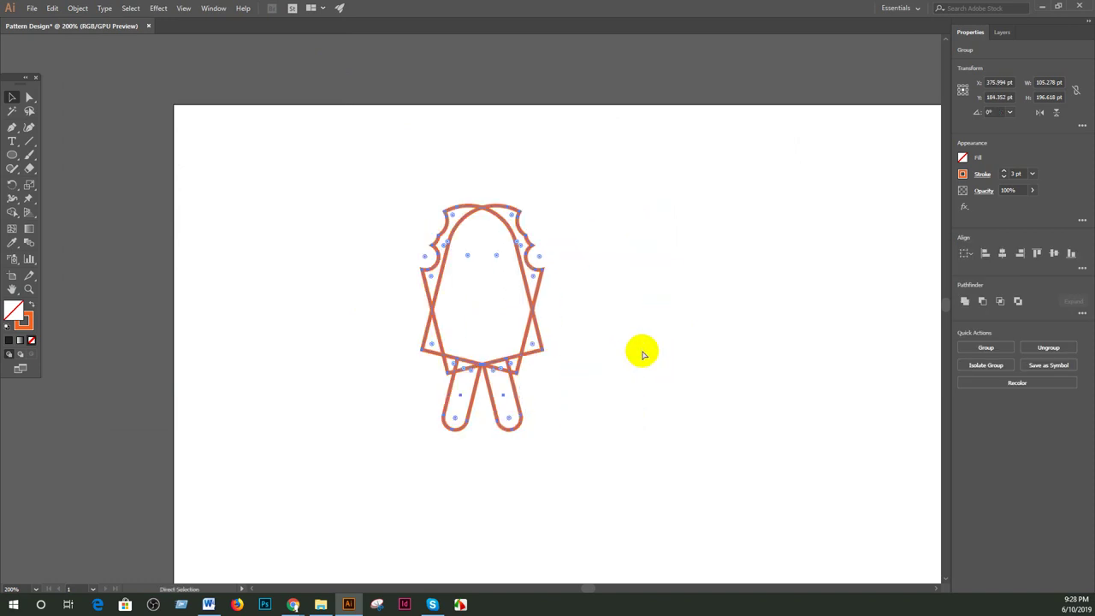
pyautogui.click(611, 350)
pyautogui.moveTo(526, 355); pyautogui.dragTo(662, 356)
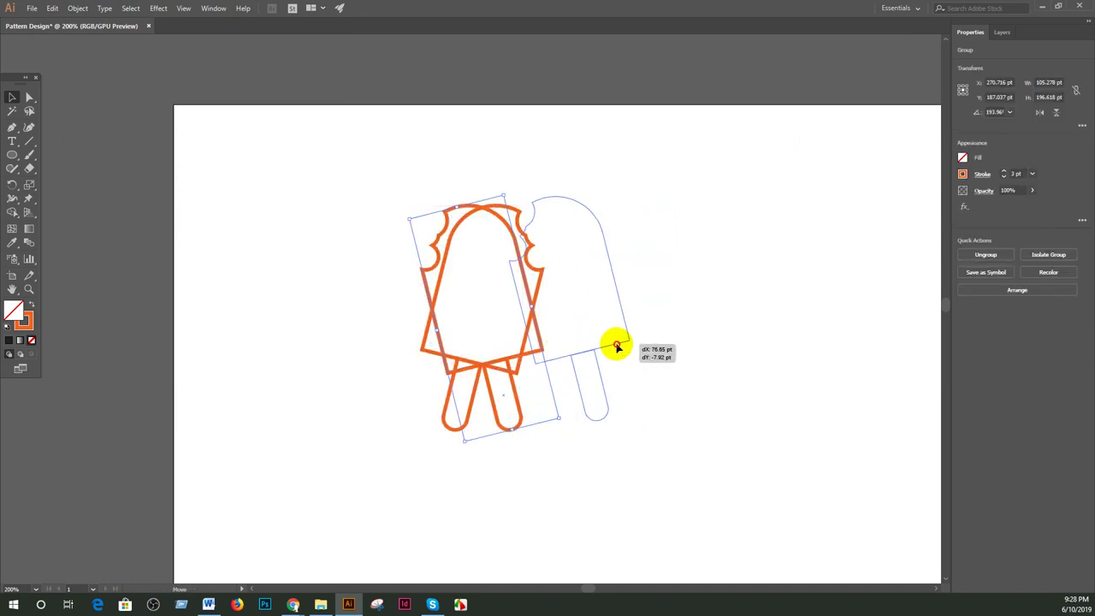
pyautogui.moveTo(663, 356); pyautogui.dragTo(663, 356)
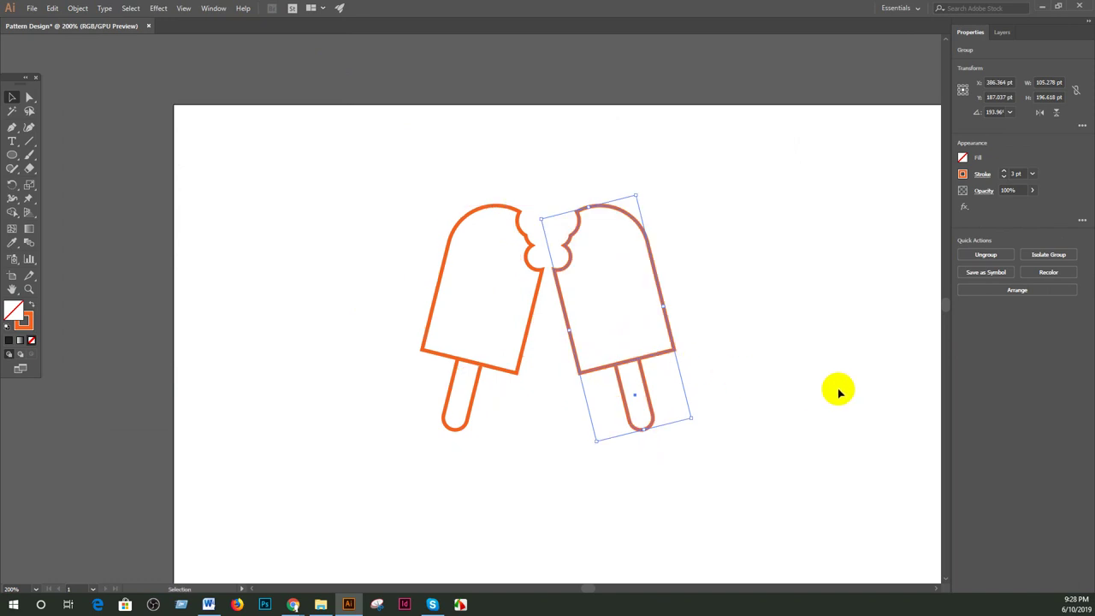
pyautogui.click(839, 389)
# Adjust both popsicles' tilts so their bites meet, then select both
pyautogui.moveTo(552, 454); pyautogui.dragTo(374, 269)
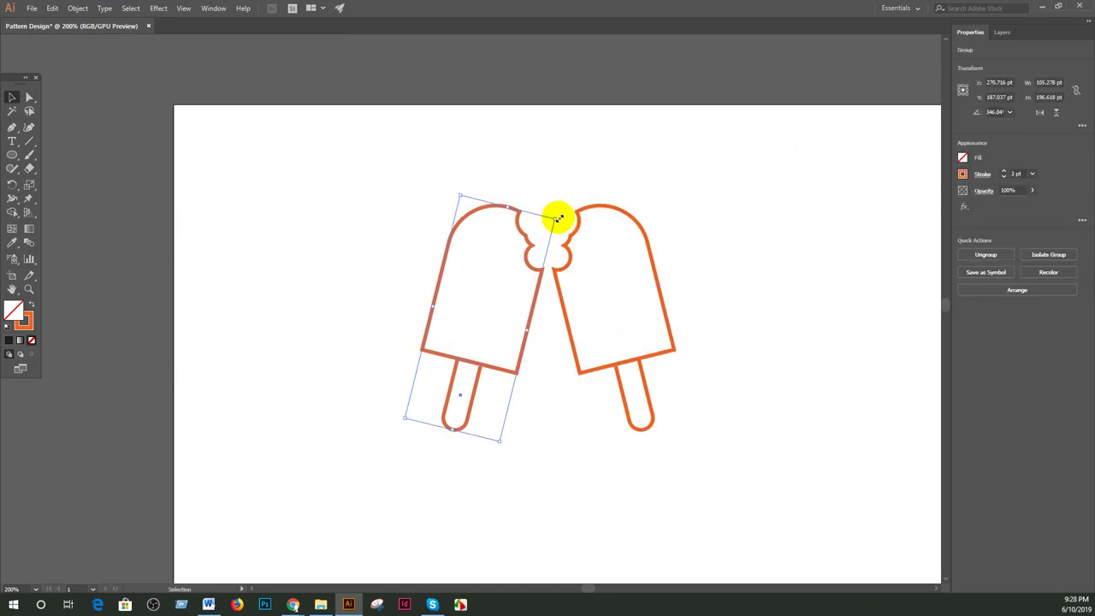
pyautogui.moveTo(557, 214); pyautogui.dragTo(567, 216)
pyautogui.click(664, 289)
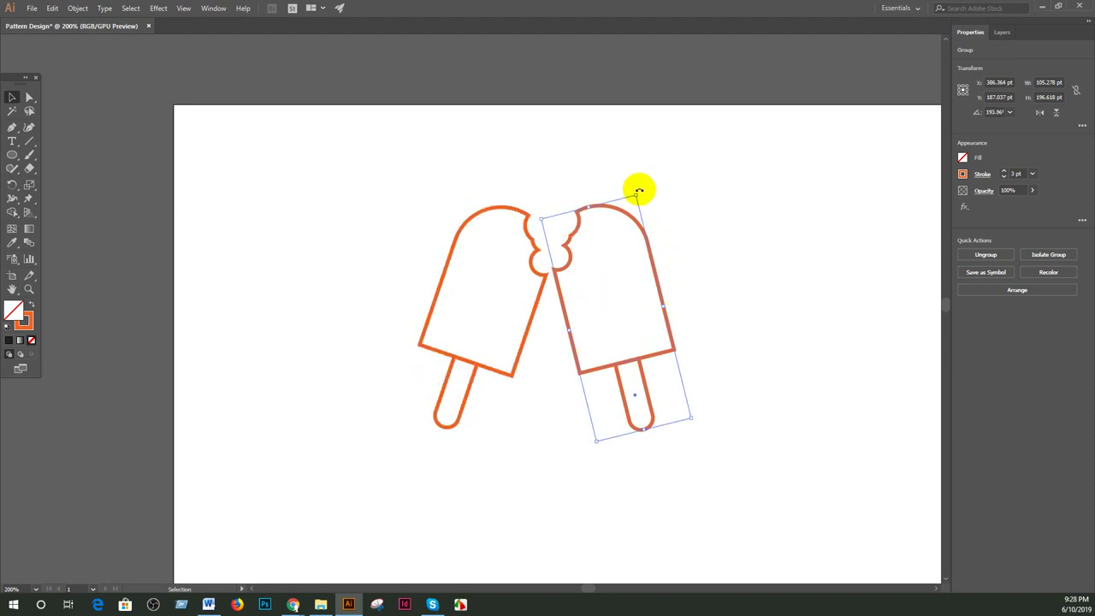
pyautogui.moveTo(639, 190); pyautogui.dragTo(632, 244)
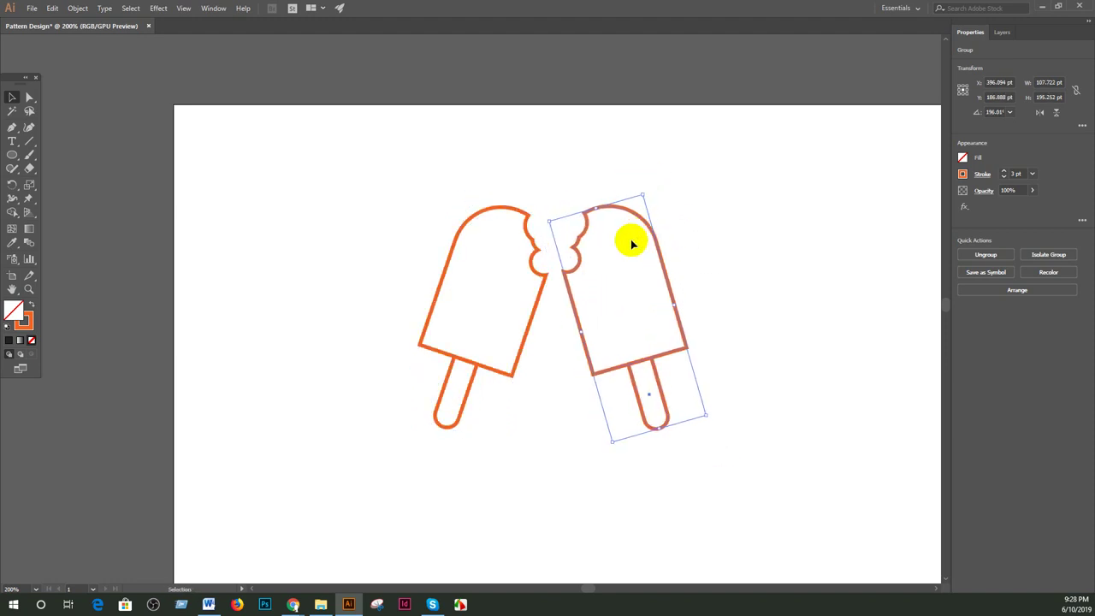
pyautogui.moveTo(782, 401); pyautogui.dragTo(315, 198)
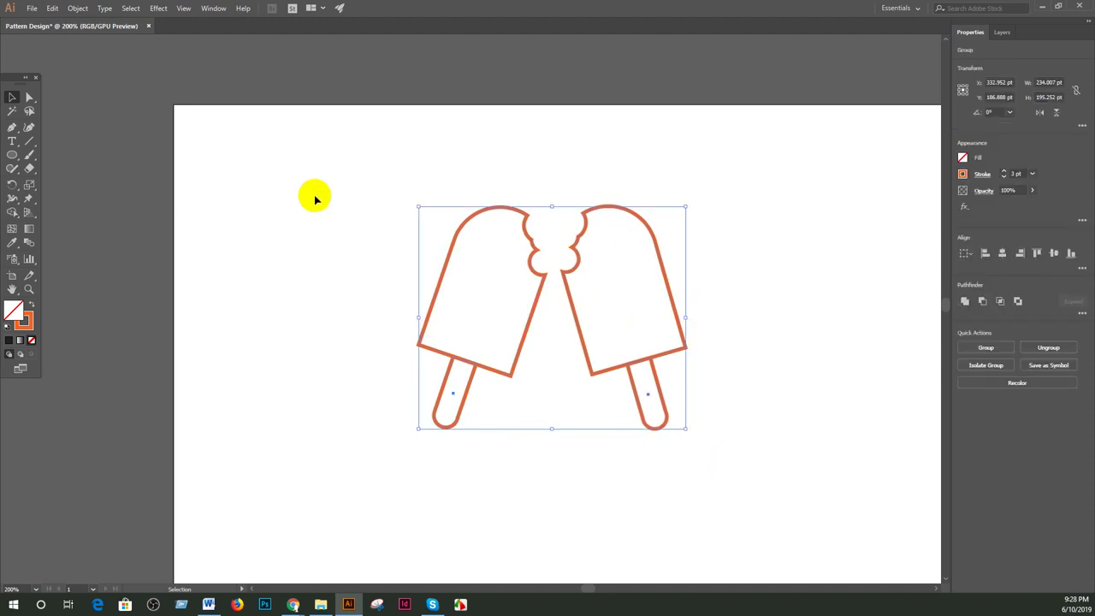
pyautogui.hotkey('ctrl', '1')
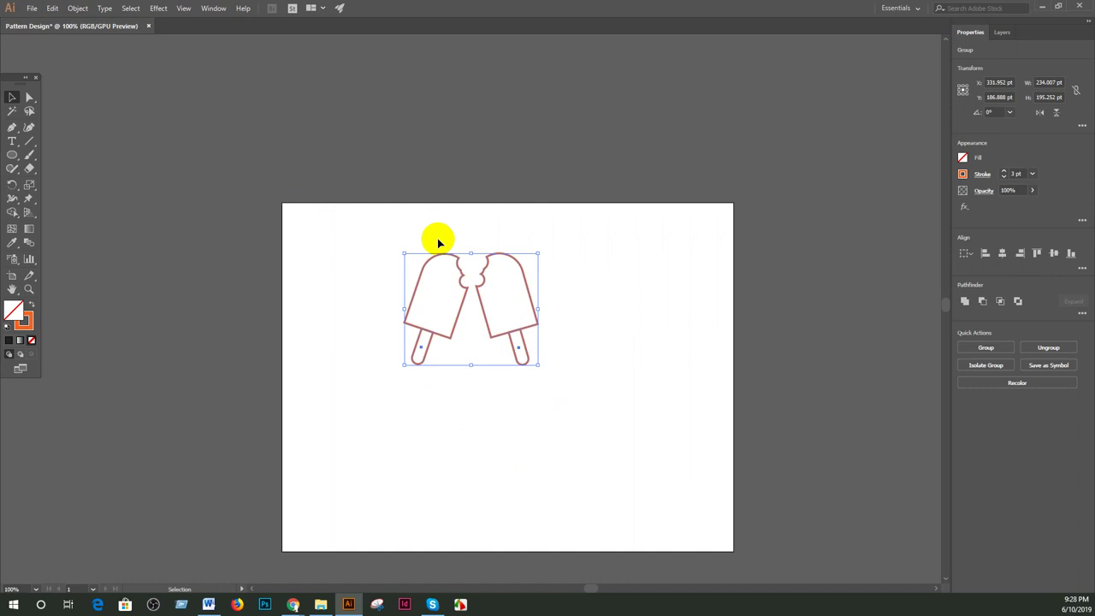
# Scale the popsicle pair down to about 30.457 × 25.413 pt and reposition it
pyautogui.moveTo(538, 254); pyautogui.dragTo(424, 350)
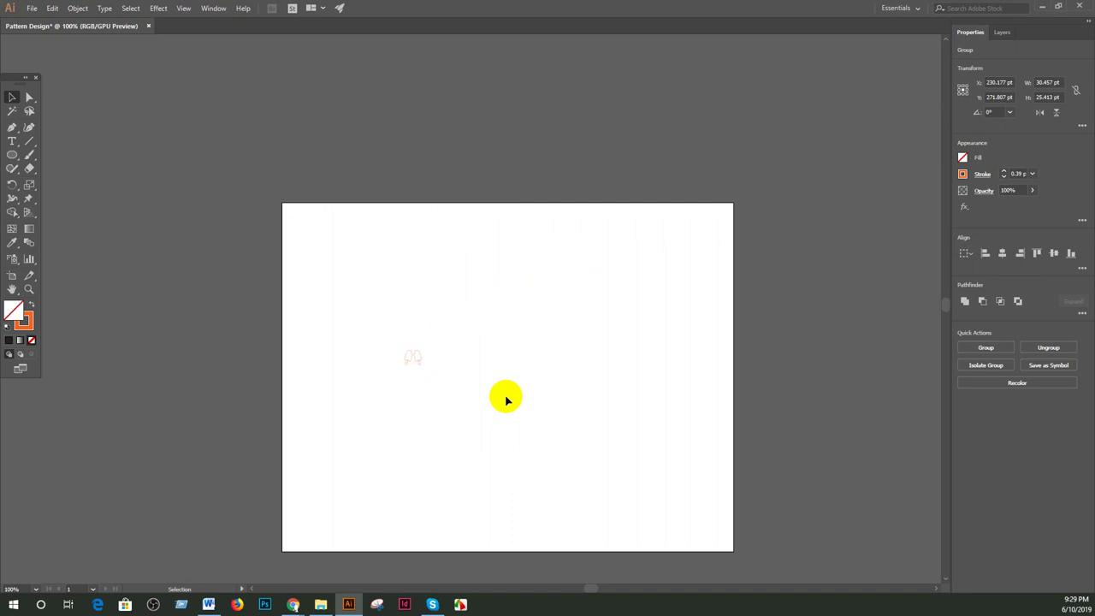
pyautogui.click(501, 396)
pyautogui.scroll(2, 501, 397)
pyautogui.scroll(1, 402, 432)
pyautogui.moveTo(401, 433); pyautogui.dragTo(613, 211)
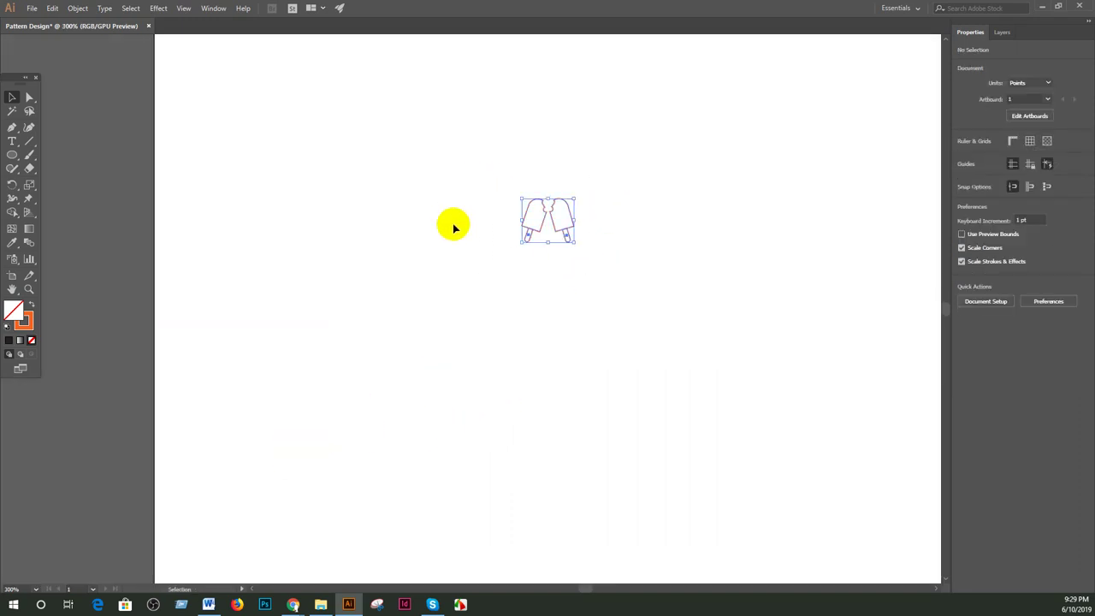
pyautogui.moveTo(531, 231); pyautogui.dragTo(429, 310)
pyautogui.click(536, 193)
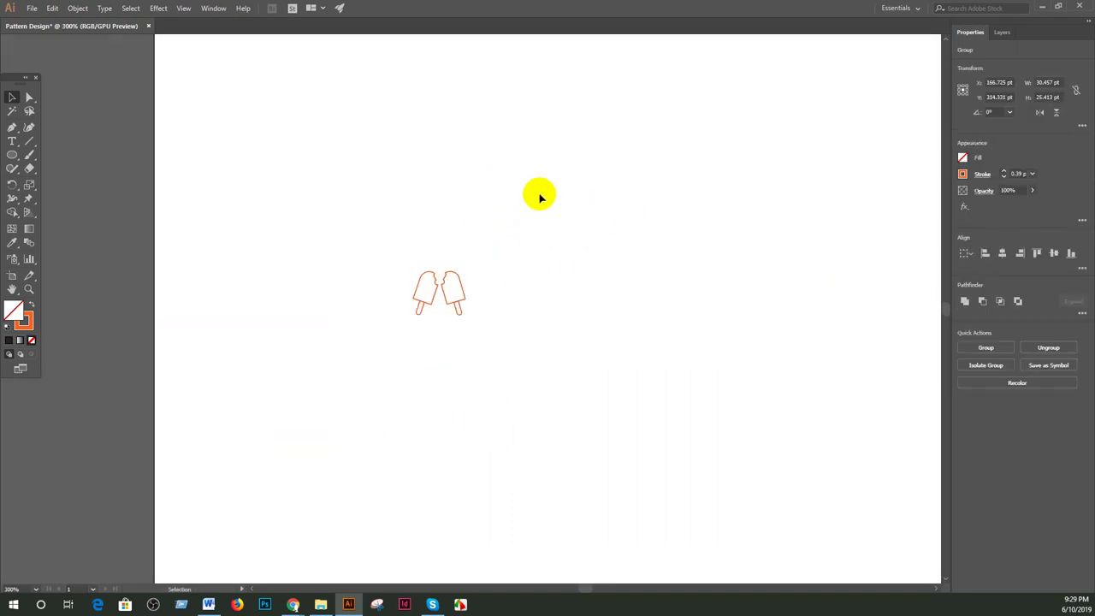
pyautogui.click(432, 304)
pyautogui.moveTo(498, 327); pyautogui.dragTo(360, 235)
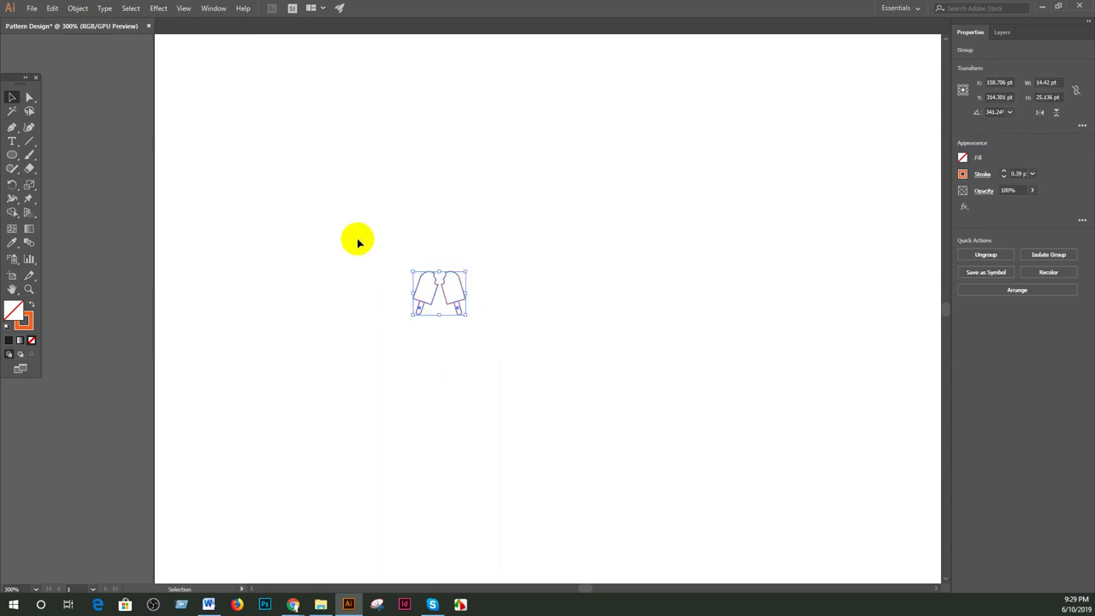
pyautogui.click(183, 8)
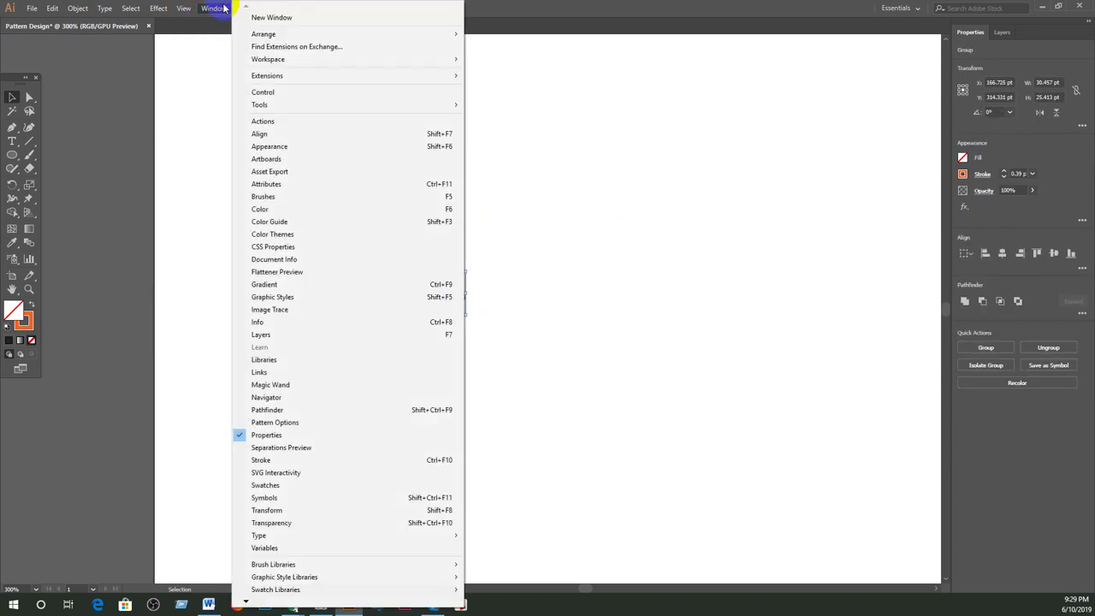
pyautogui.click(319, 430)
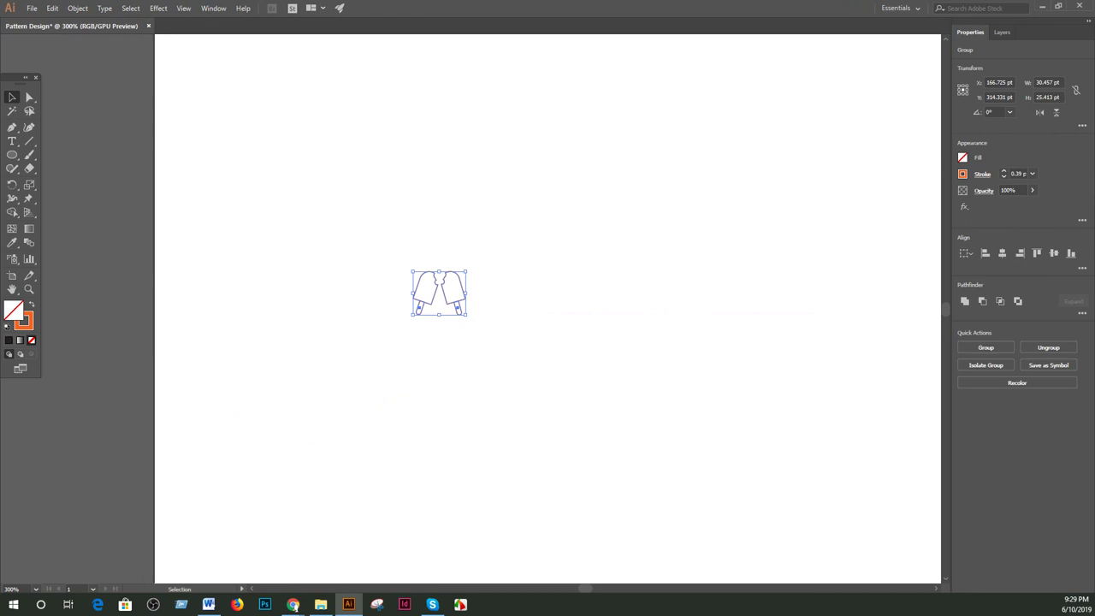
# Create a new pattern swatch from the popsicle pair with Make Pattern
pyautogui.moveTo(706, 202); pyautogui.dragTo(776, 206)
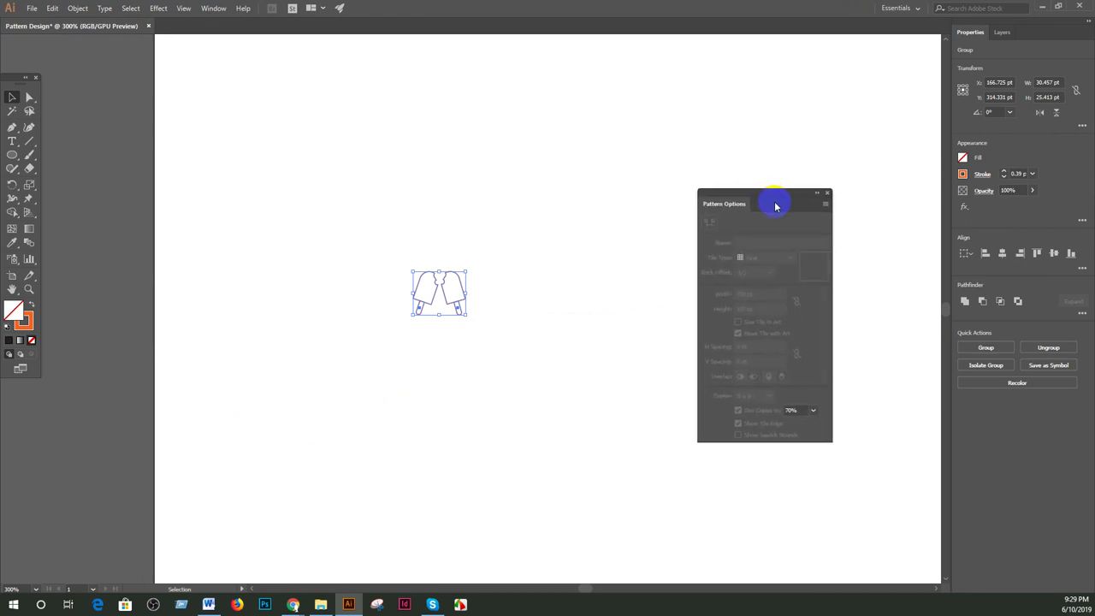
pyautogui.click(825, 203)
pyautogui.click(863, 209)
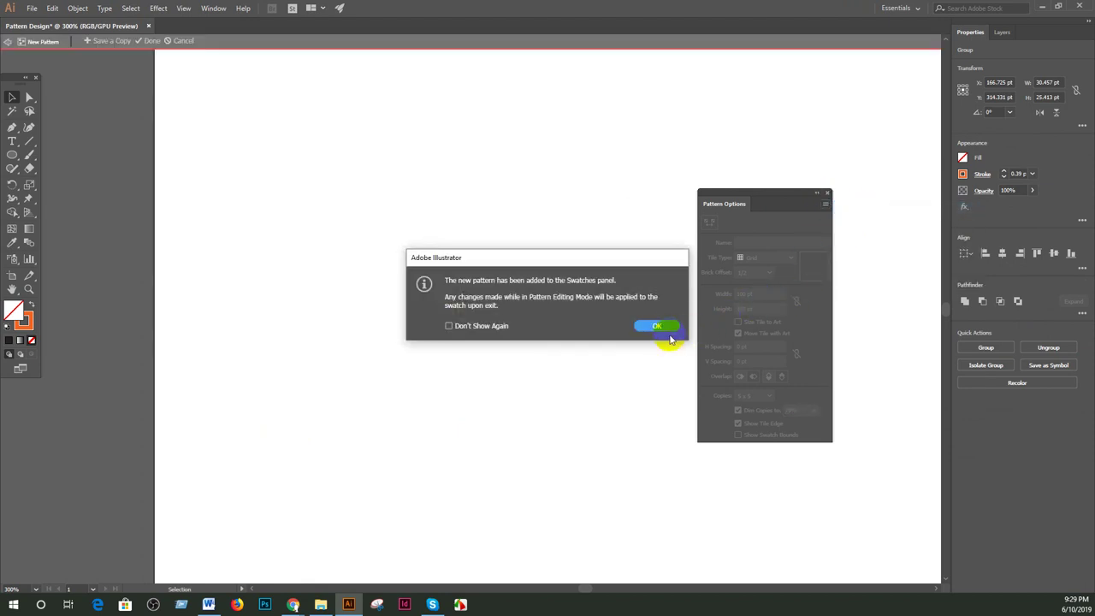
pyautogui.click(657, 327)
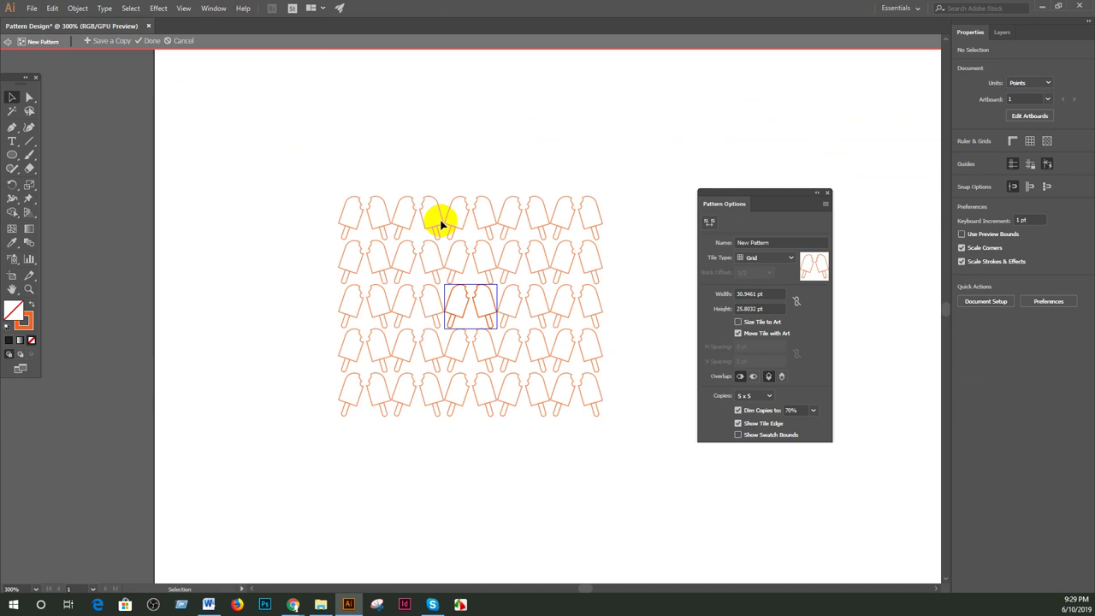
pyautogui.click(776, 243)
pyautogui.write('Ice Cream')
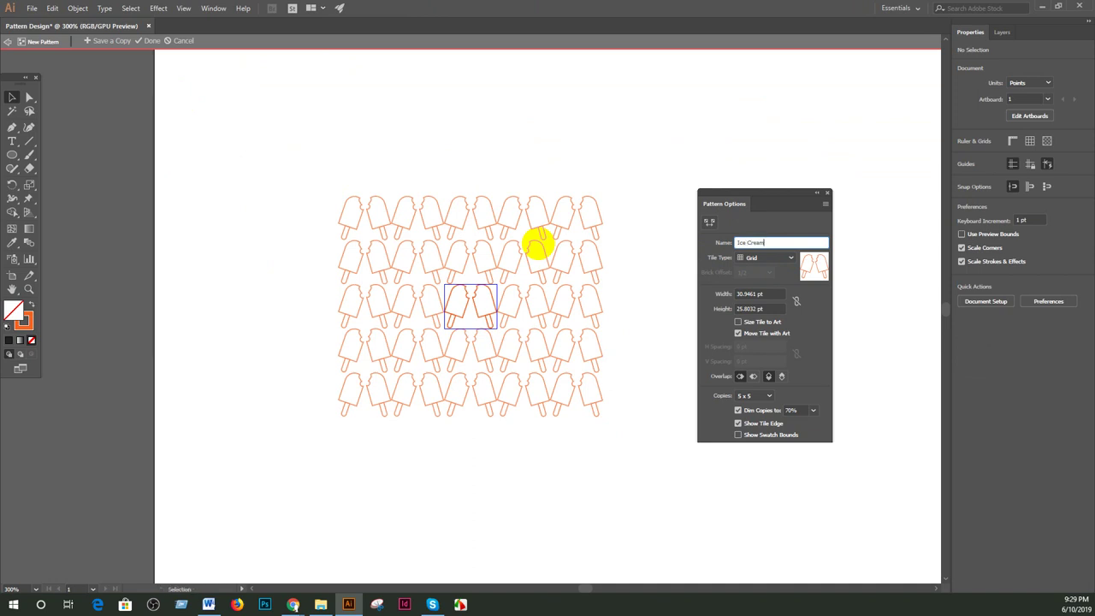
# Try Brick by Row, Brick by Column, Hex by Column and Hex by Row tiles, then return to Grid
pyautogui.click(782, 259)
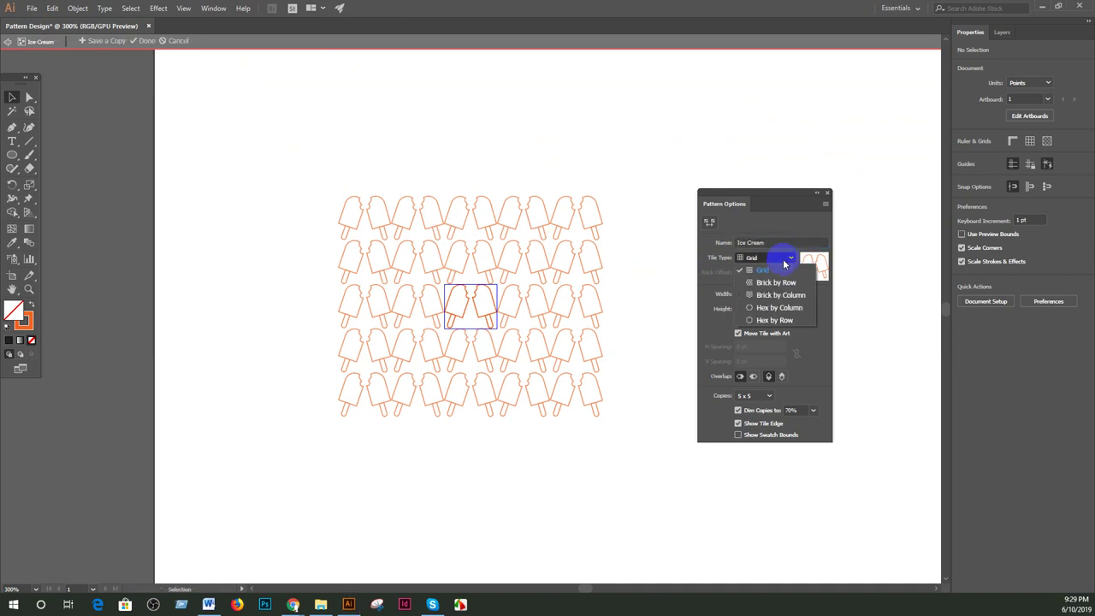
pyautogui.click(774, 283)
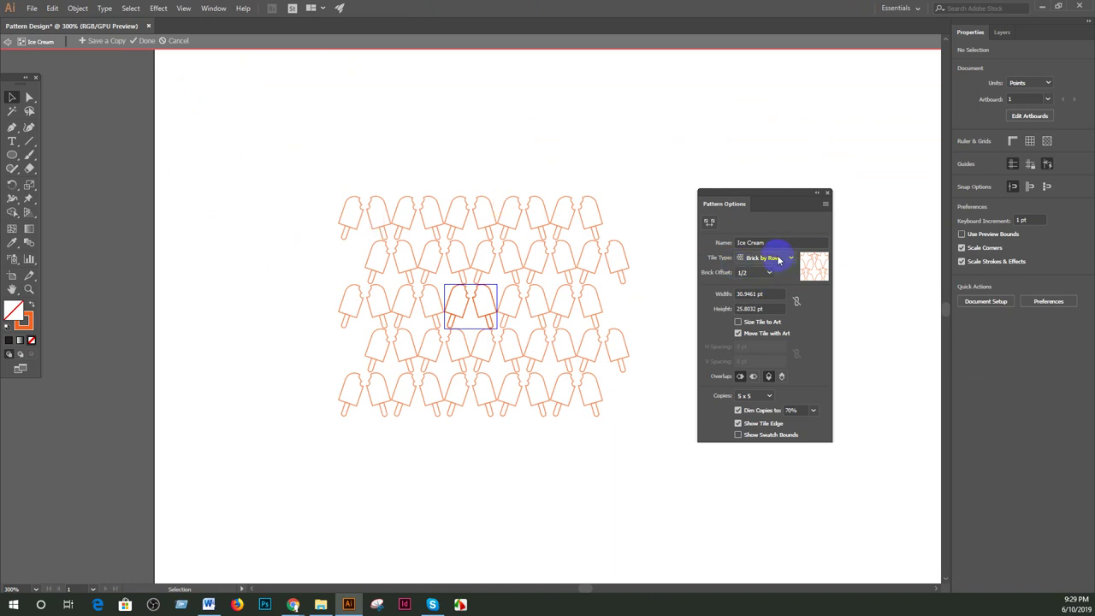
pyautogui.click(779, 262)
pyautogui.click(768, 296)
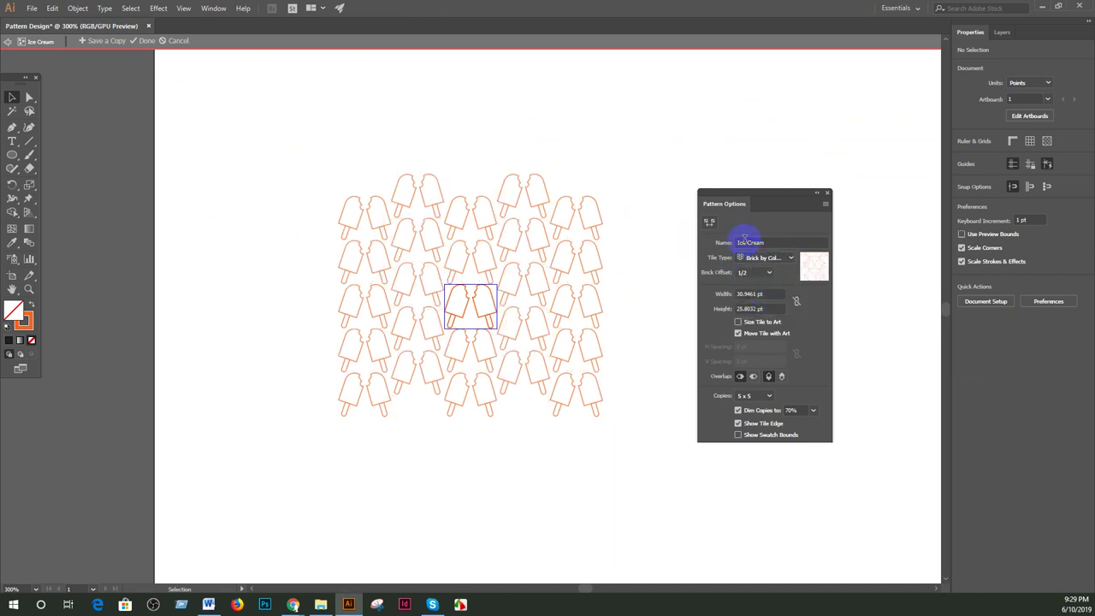
pyautogui.click(770, 257)
pyautogui.click(768, 310)
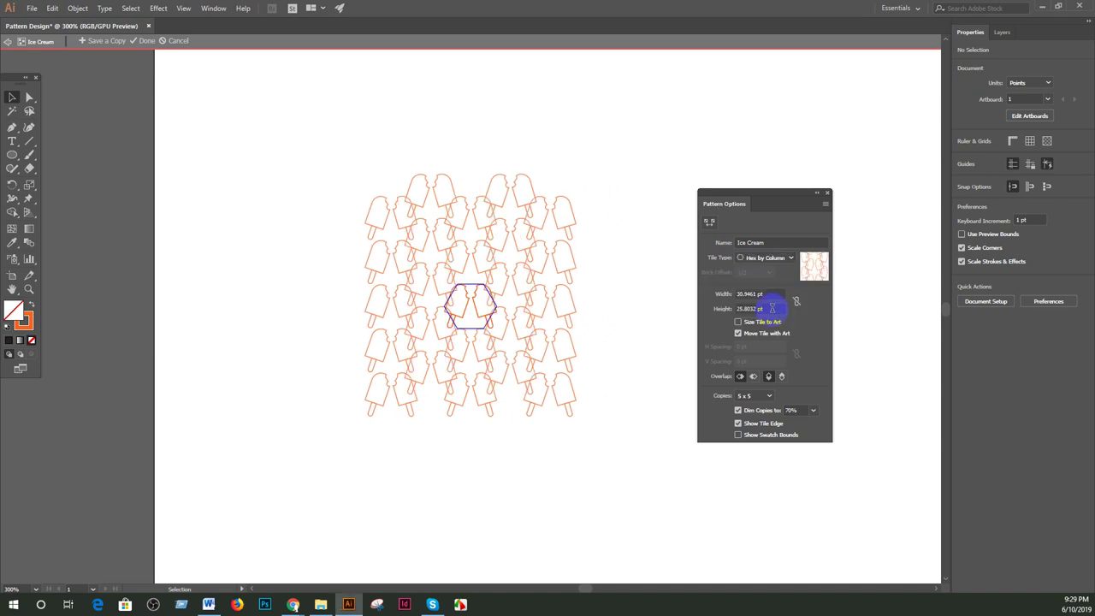
pyautogui.click(768, 258)
pyautogui.click(780, 323)
pyautogui.click(767, 259)
pyautogui.click(770, 270)
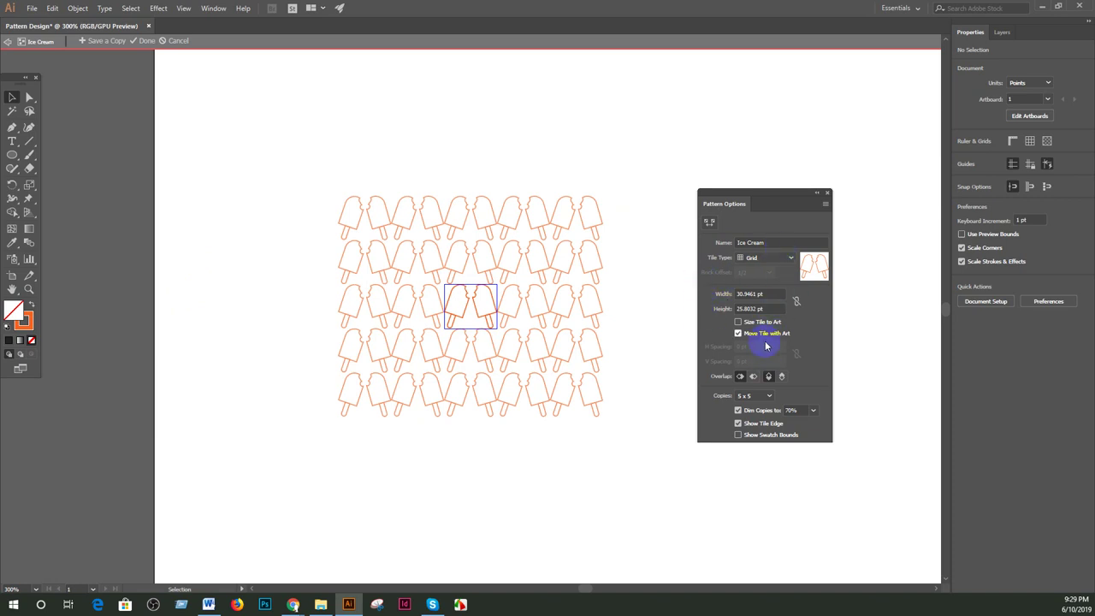
pyautogui.click(766, 395)
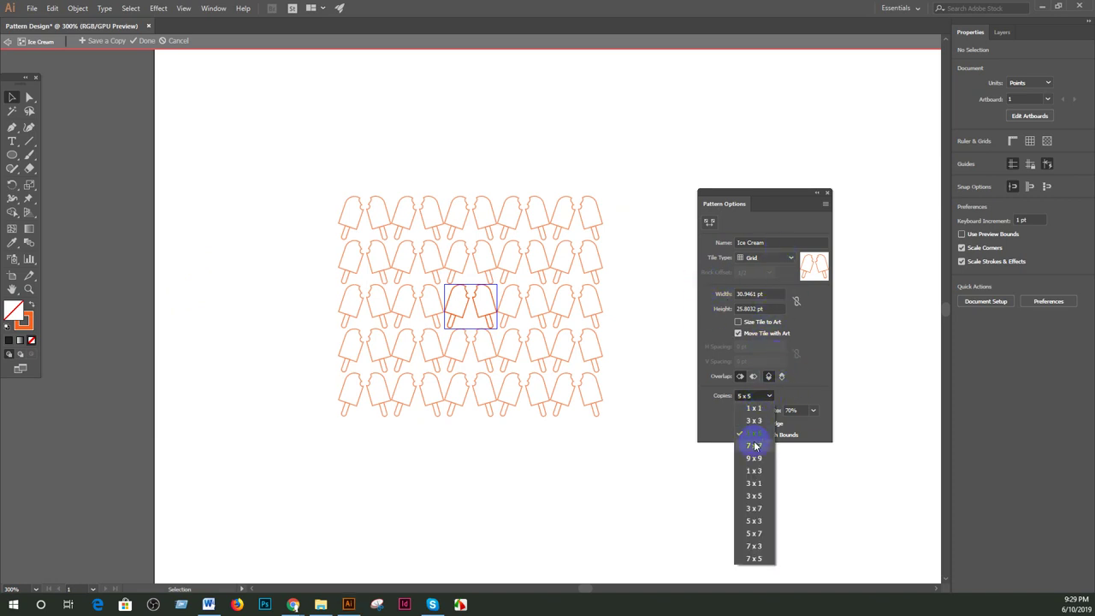
# Set Copies to 9 x 9 and Dim Copies to 80% after briefly trying 10%
pyautogui.click(753, 458)
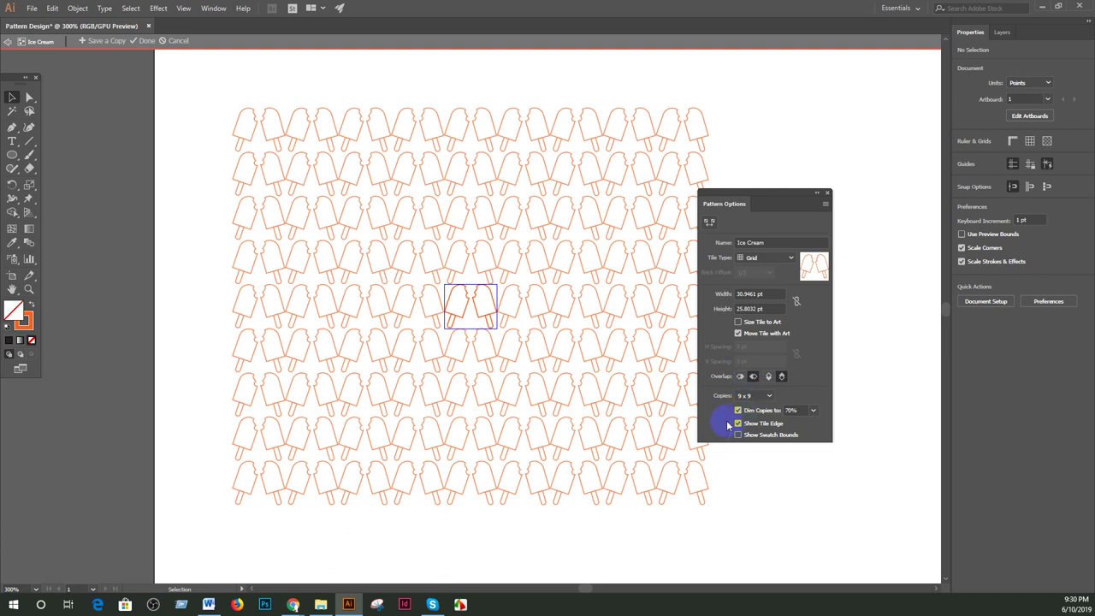
pyautogui.click(812, 409)
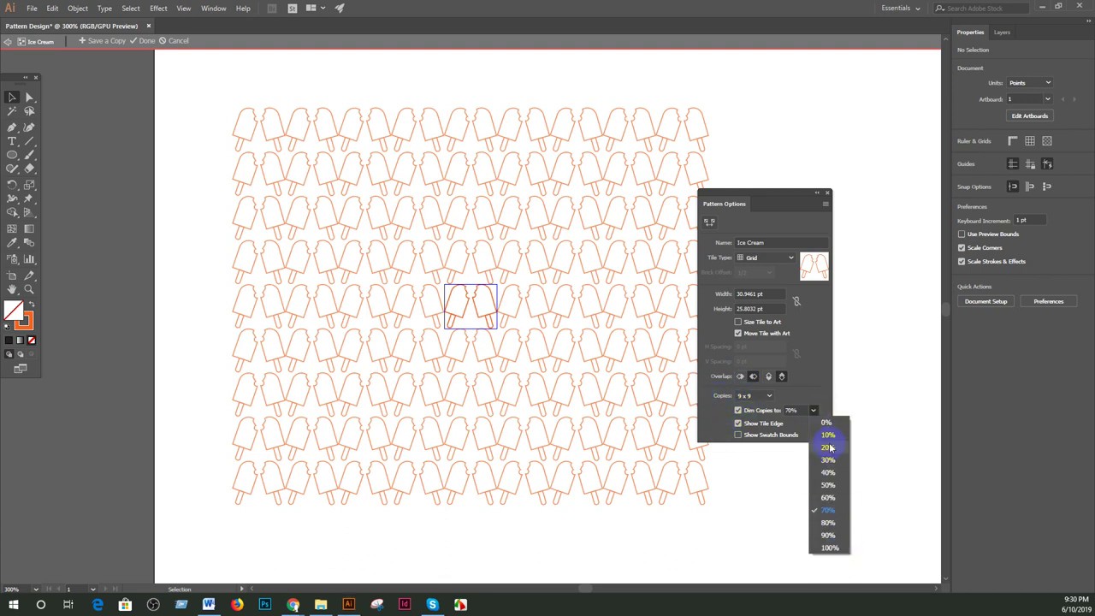
pyautogui.click(830, 436)
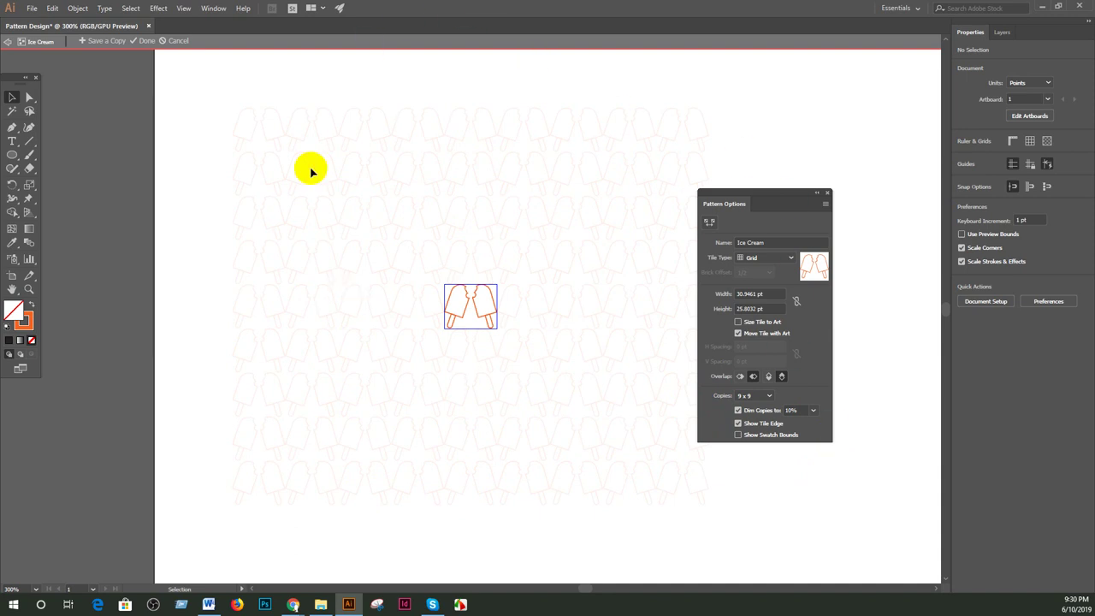
pyautogui.click(813, 411)
pyautogui.click(828, 522)
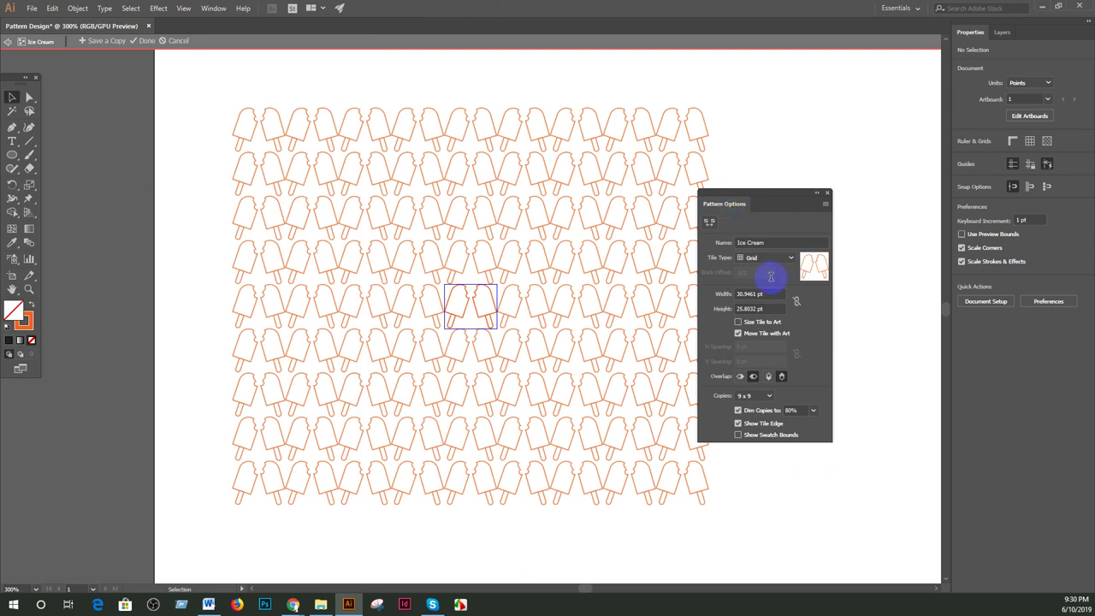
pyautogui.click(780, 377)
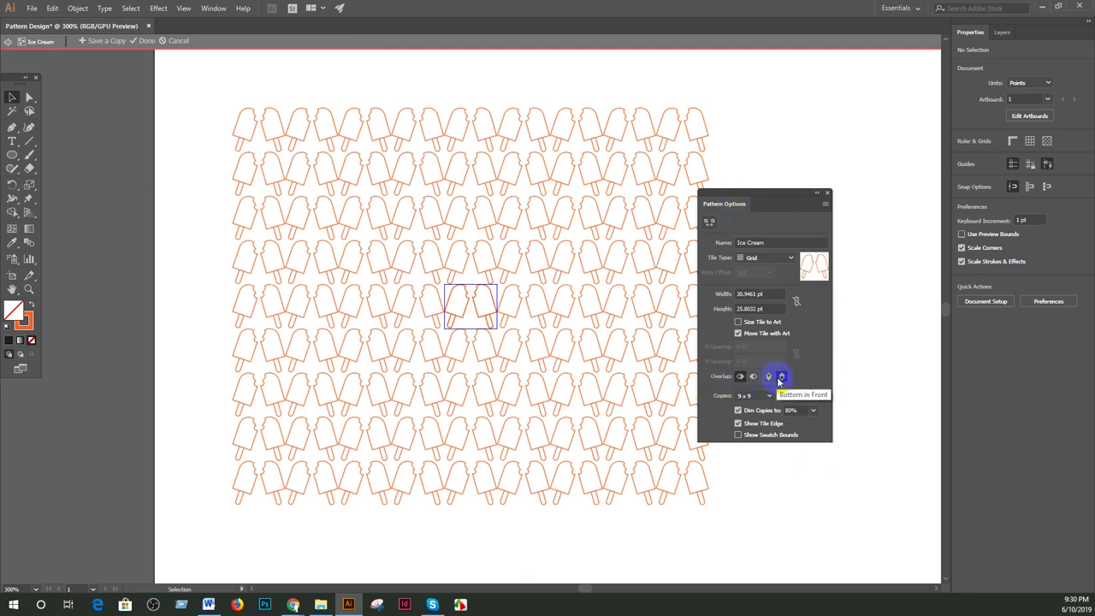
# Rotate the tile's right popsicle to a new angle and nudge it slightly up and right
pyautogui.click(758, 309)
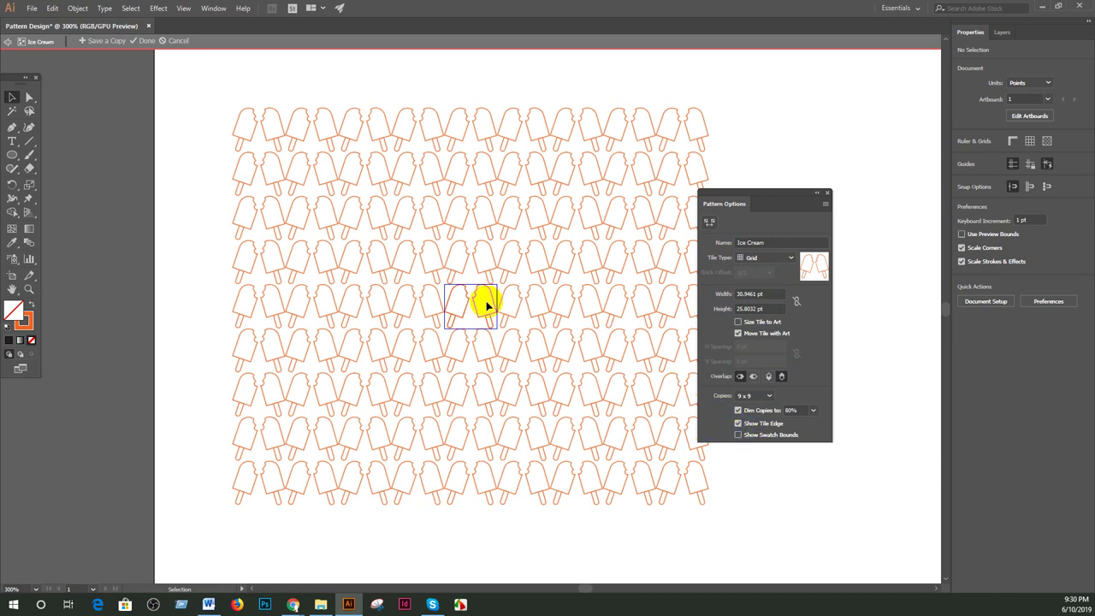
pyautogui.scroll(2, 486, 305)
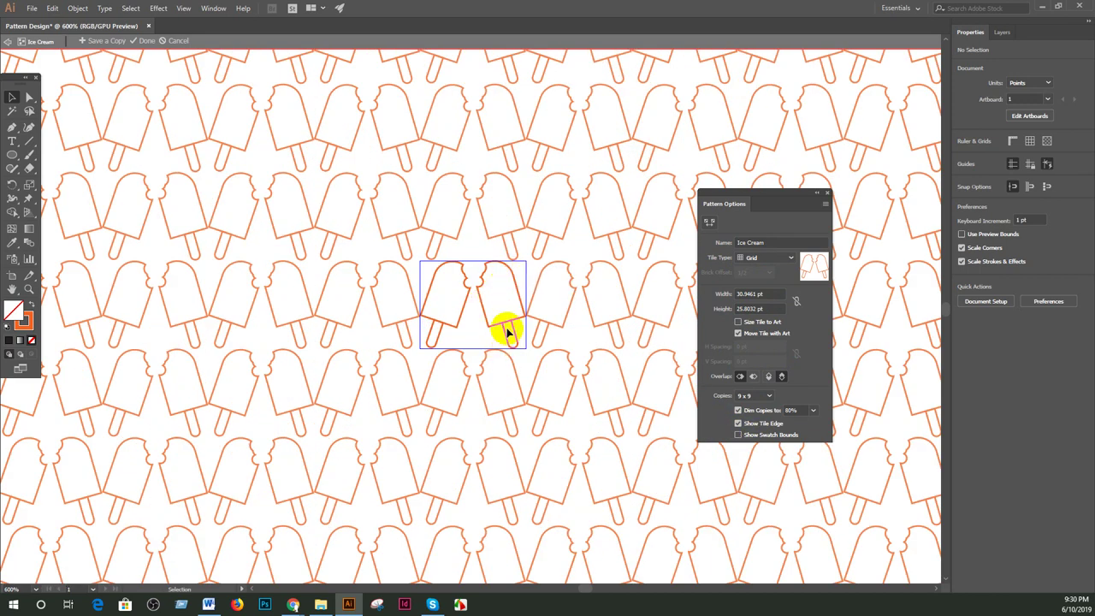
pyautogui.click(509, 321)
pyautogui.moveTo(523, 349); pyautogui.dragTo(547, 335)
pyautogui.scroll(-1, 548, 334)
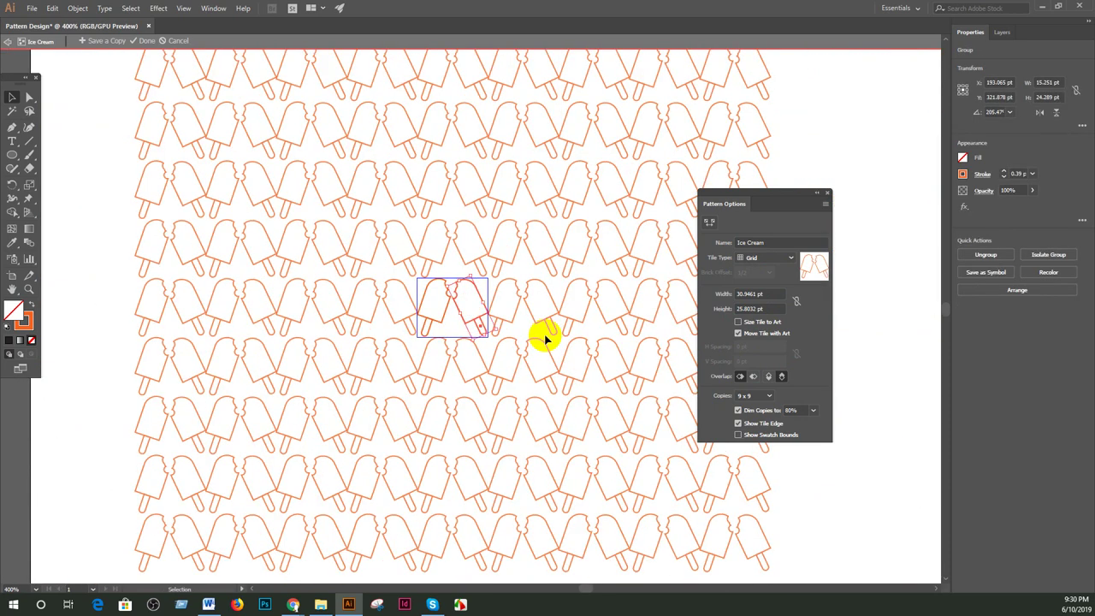
pyautogui.moveTo(481, 321); pyautogui.dragTo(488, 315)
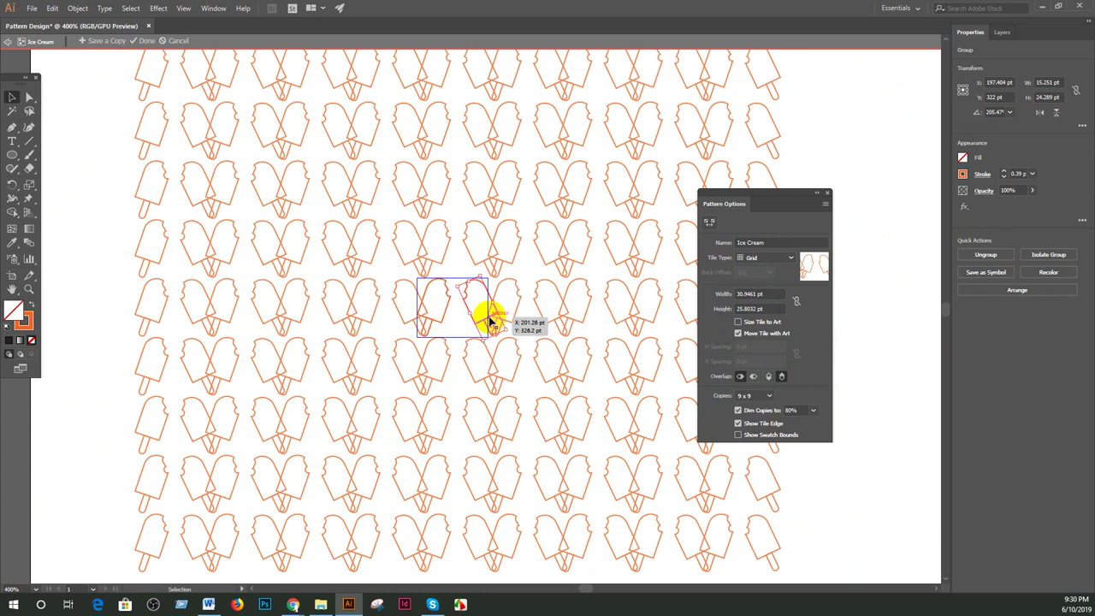
pyautogui.moveTo(473, 325); pyautogui.dragTo(479, 330)
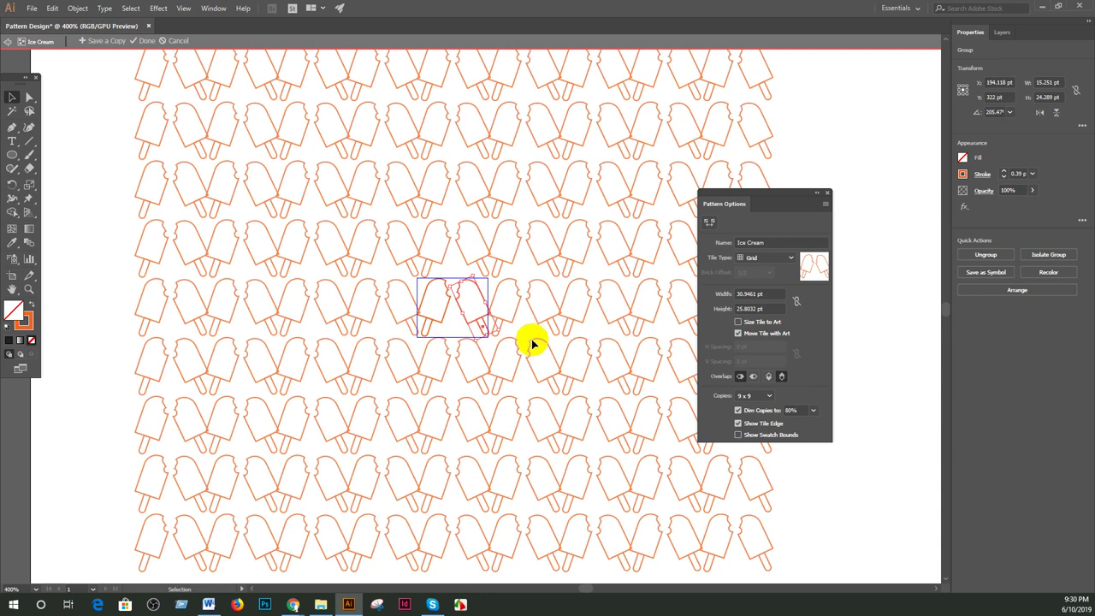
# Try Brick by Row tiling, revert to Grid, and move the popsicle to the tile's lower left
pyautogui.click(782, 258)
pyautogui.click(782, 289)
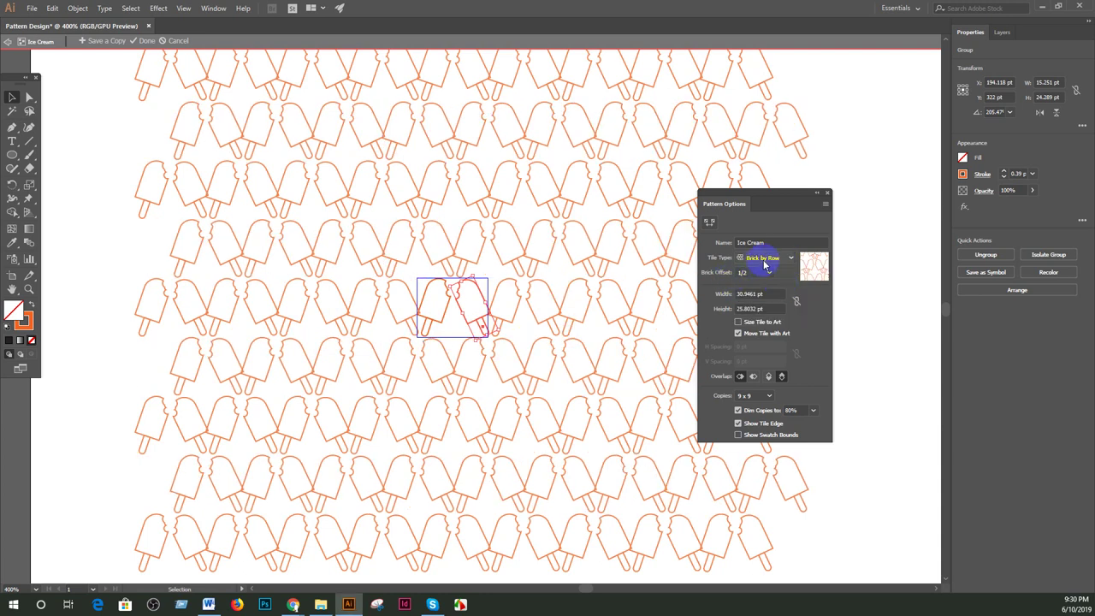
pyautogui.click(764, 261)
pyautogui.click(761, 255)
pyautogui.moveTo(497, 323); pyautogui.dragTo(433, 329)
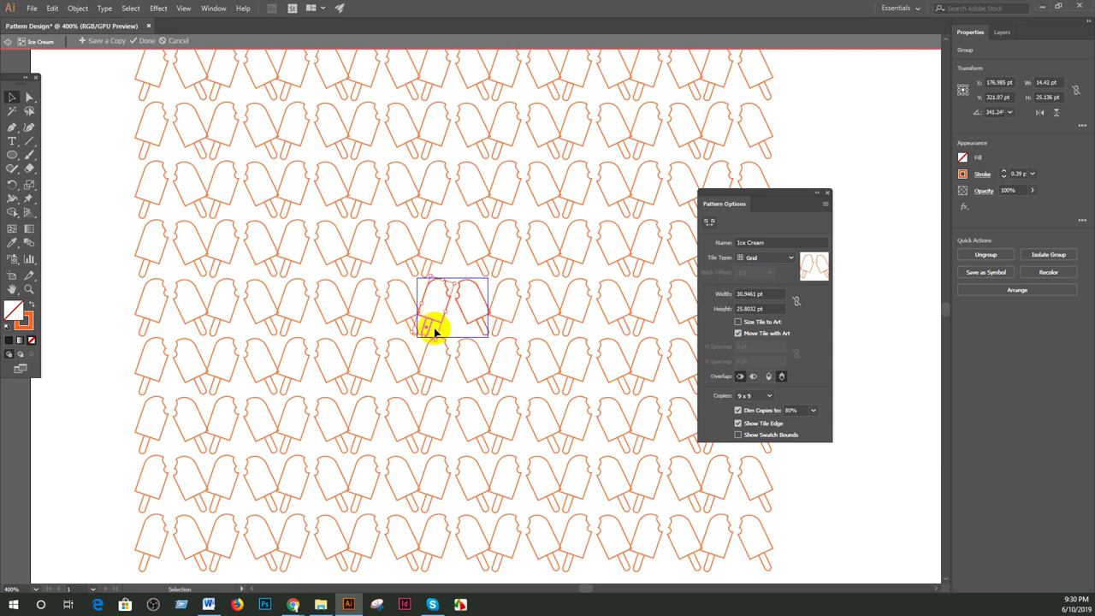
# Give the moved popsicle a light blue stroke from the Properties Stroke swatches
pyautogui.click(963, 174)
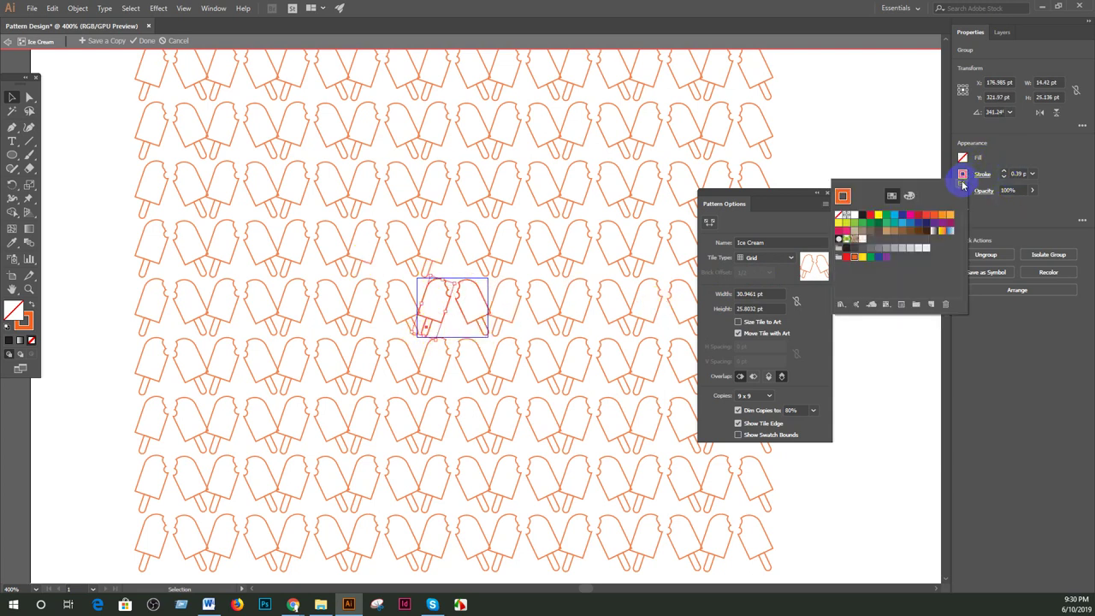
pyautogui.click(920, 214)
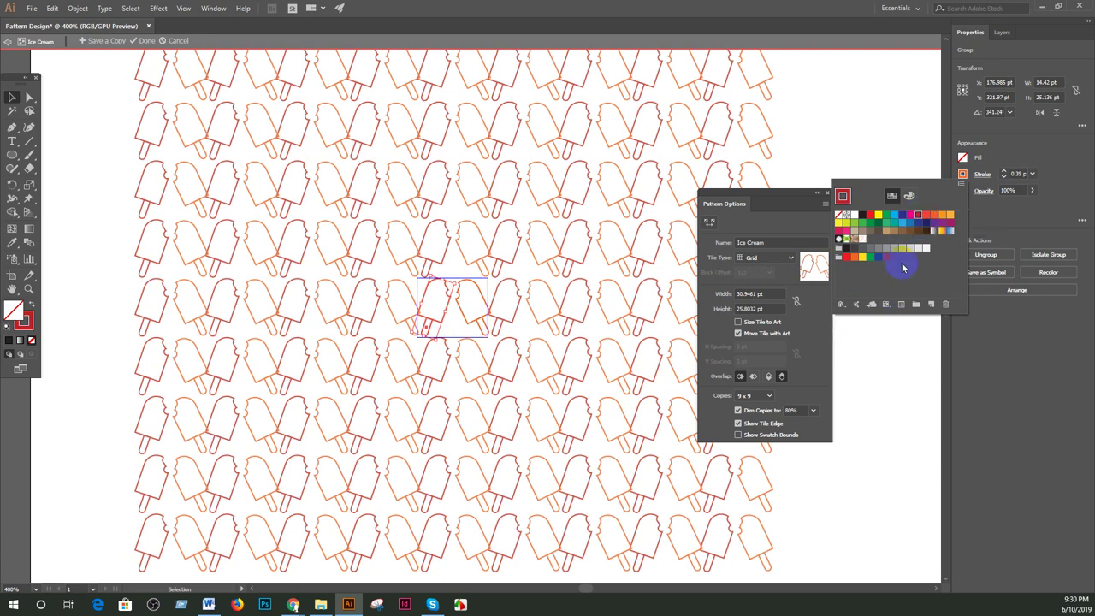
pyautogui.click(902, 215)
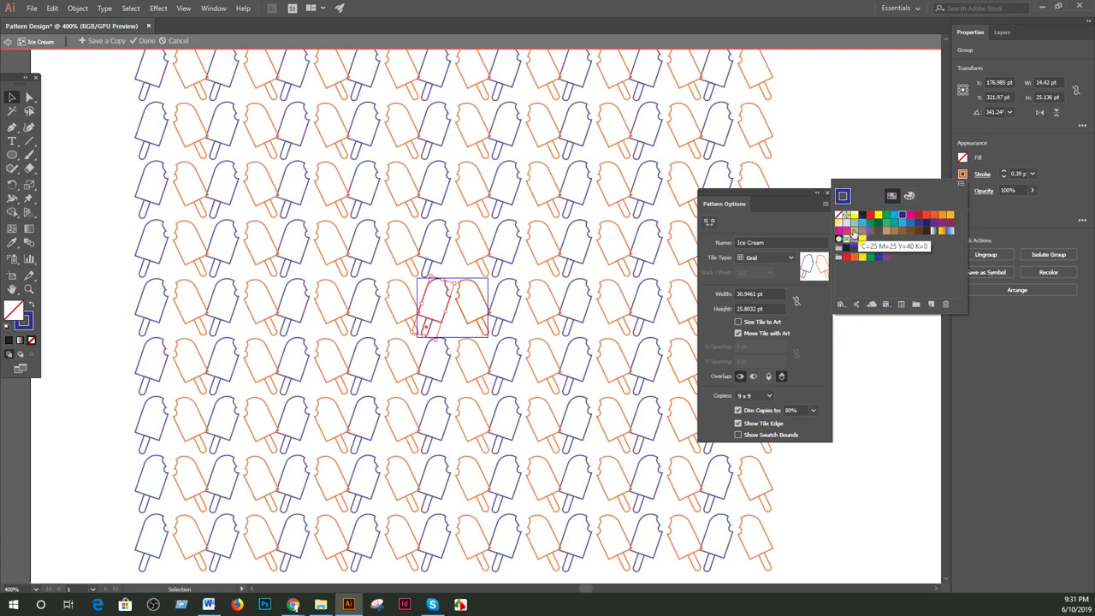
pyautogui.click(903, 221)
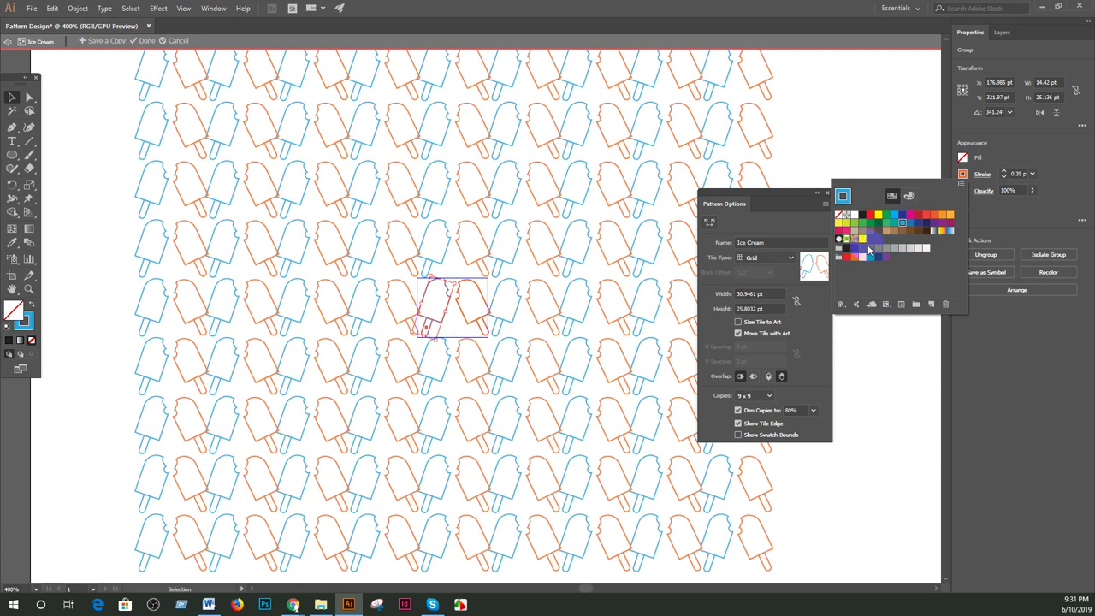
pyautogui.click(108, 360)
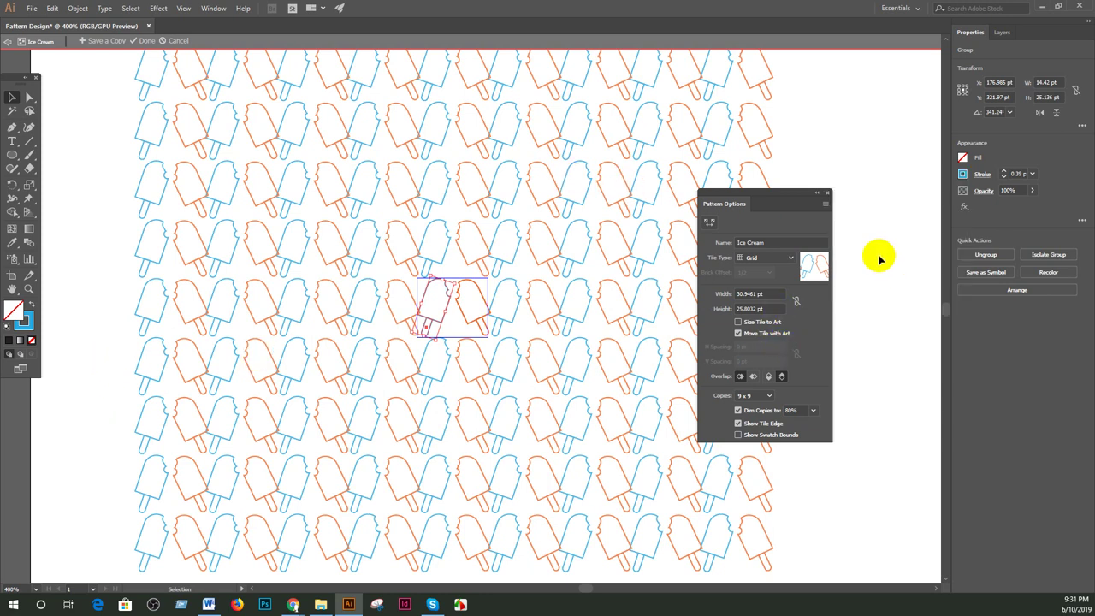
# Finish the Ice Cream pattern with Done and delete both original popsicles
pyautogui.click(145, 41)
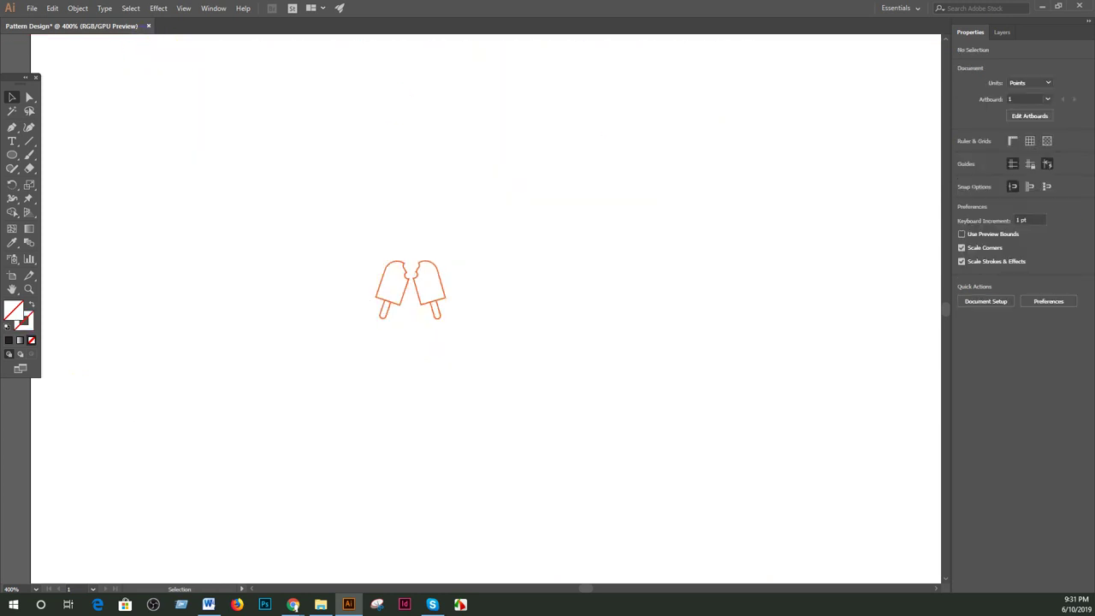
pyautogui.moveTo(494, 370); pyautogui.dragTo(207, 193)
pyautogui.press('Delete')
pyautogui.hotkey('ctrl', '-')
pyautogui.hotkey('ctrl', '-')
pyautogui.hotkey('ctrl', '-')
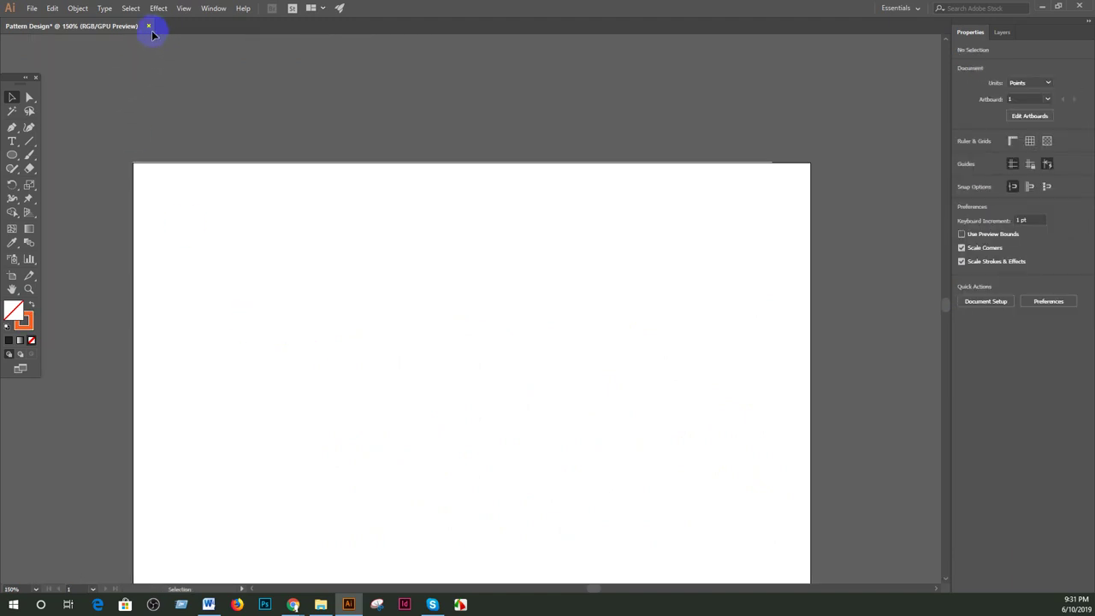
# Draw a rectangle covering the whole 792 × 612 pt artboard, redrawing after a first attempt
pyautogui.moveTo(11, 159); pyautogui.dragTo(86, 152)
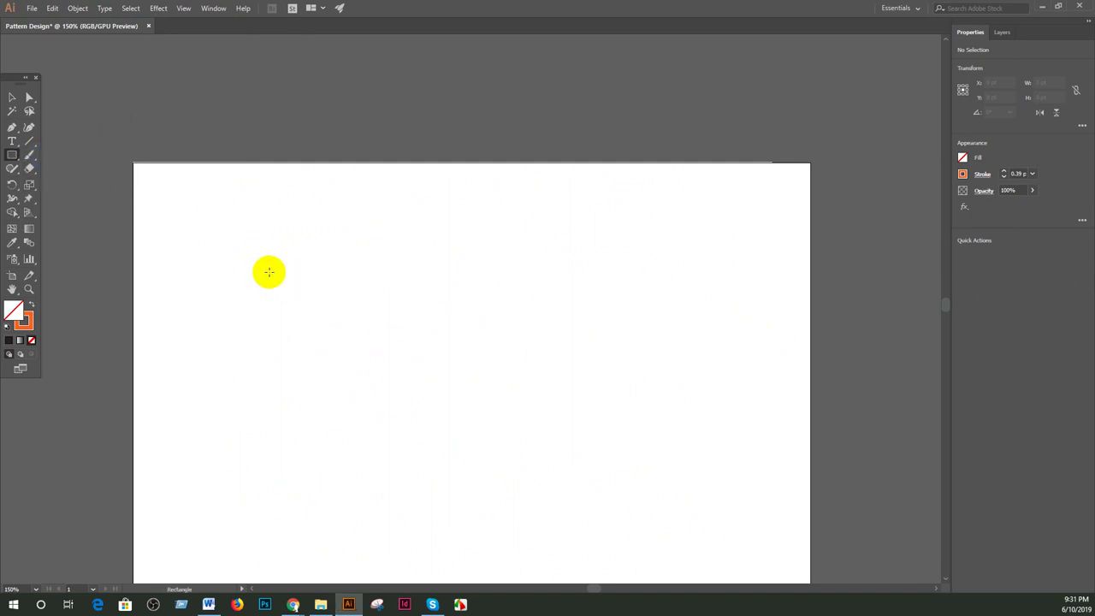
pyautogui.moveTo(206, 218); pyautogui.dragTo(923, 597)
pyautogui.hotkey('ctrl', '-')
pyautogui.hotkey('ctrl', '-')
pyautogui.press('Delete')
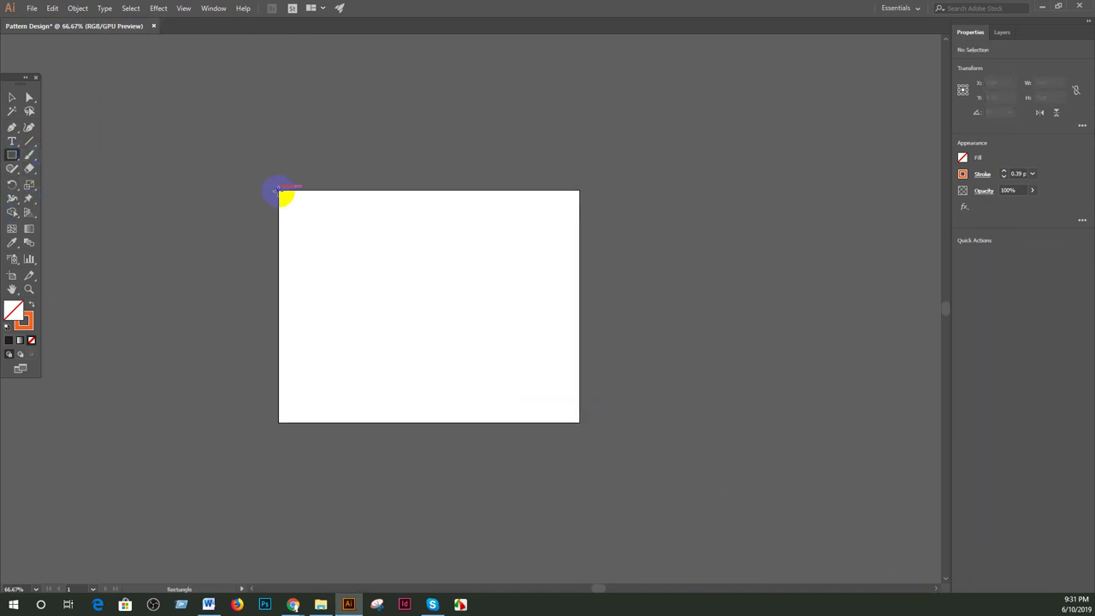
pyautogui.moveTo(280, 190); pyautogui.dragTo(580, 422)
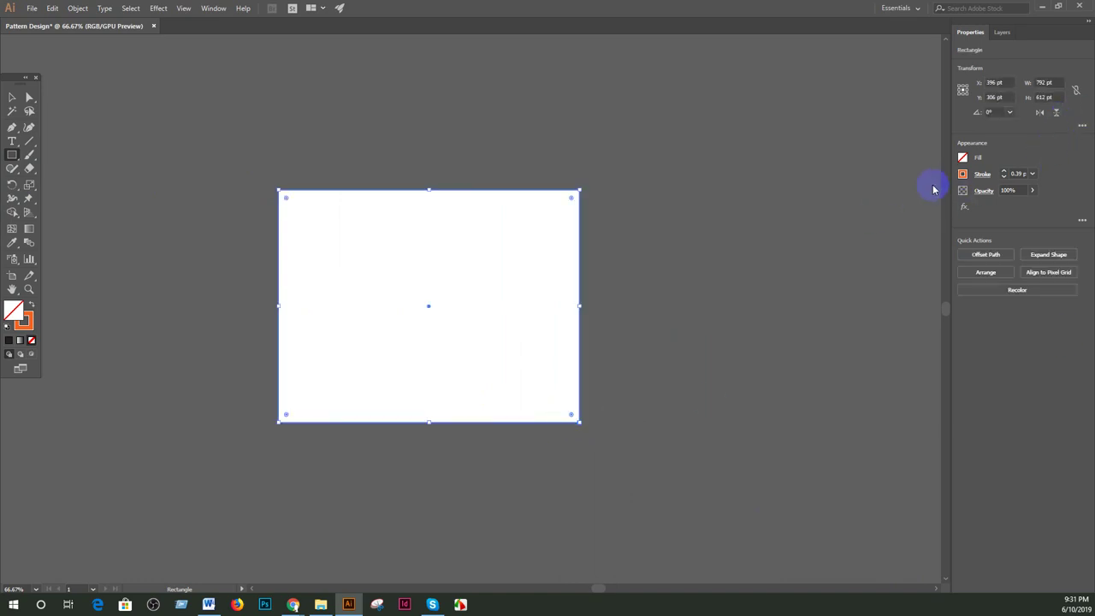
pyautogui.click(962, 158)
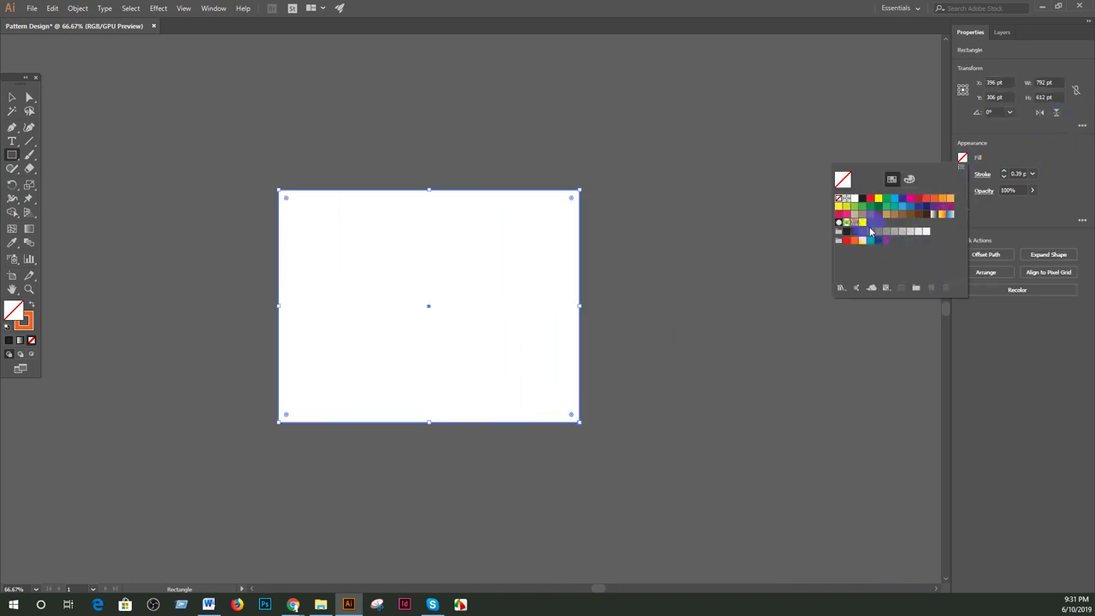
# Fill the rectangle with the Ice Cream pattern swatch
pyautogui.click(862, 223)
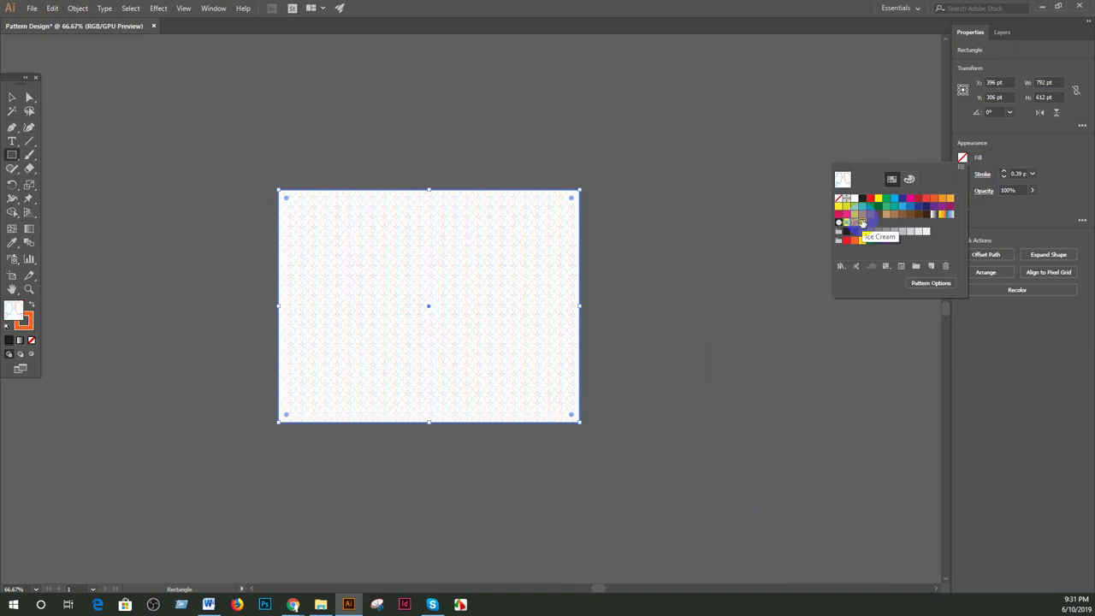
pyautogui.press('Escape')
pyautogui.hotkey('ctrl', '1')
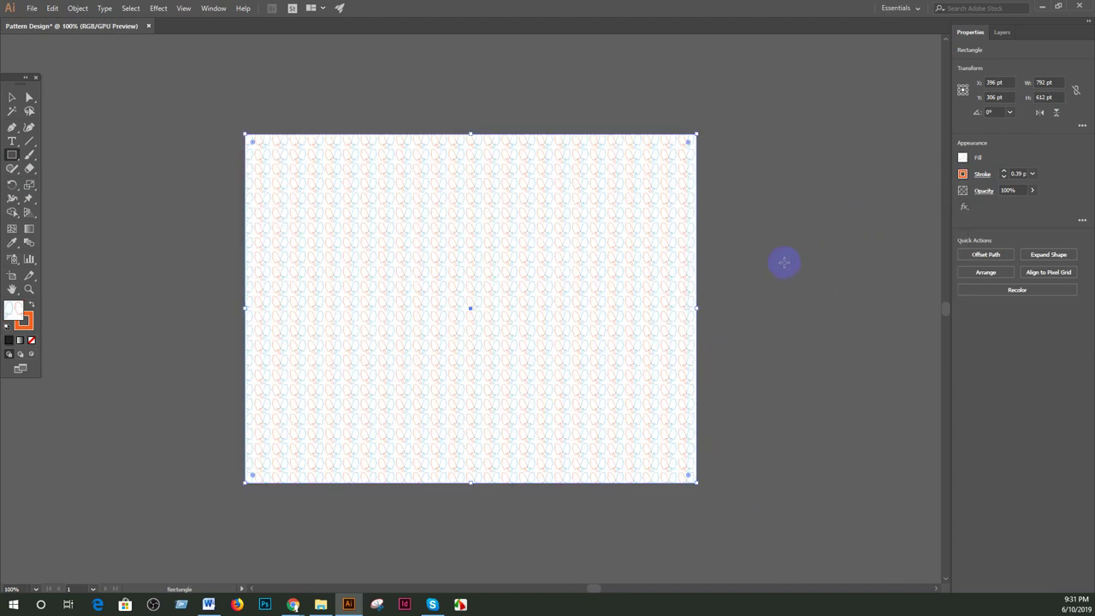
pyautogui.click(472, 76)
pyautogui.click(513, 236)
# Zoom to 200% to inspect the pattern fill and open Recolor Artwork, moving it aside
pyautogui.hotkey('ctrl', '+')
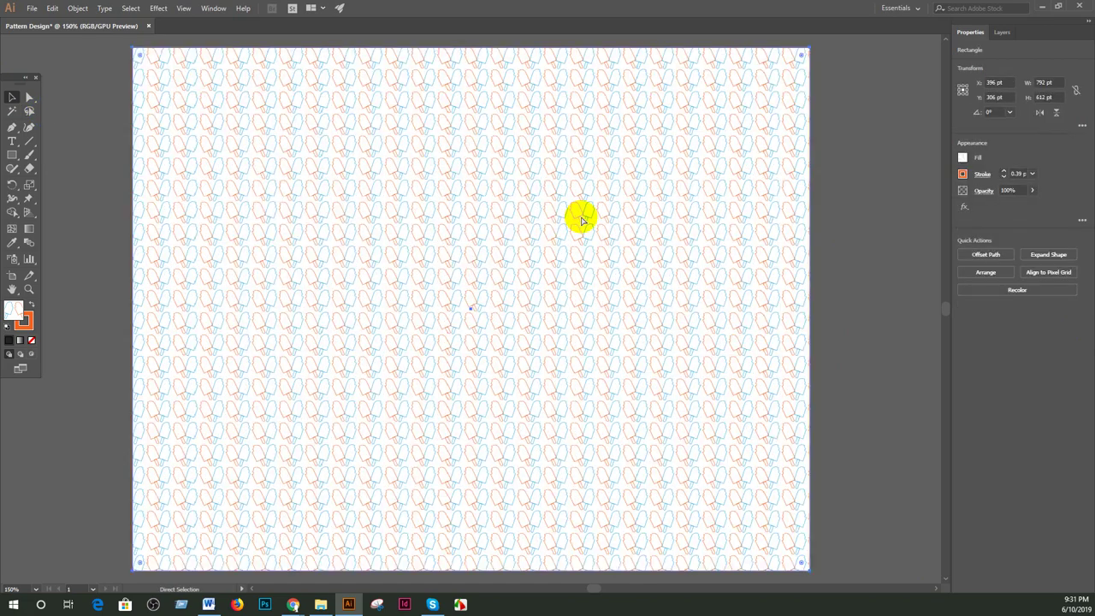
pyautogui.hotkey('ctrl', '+')
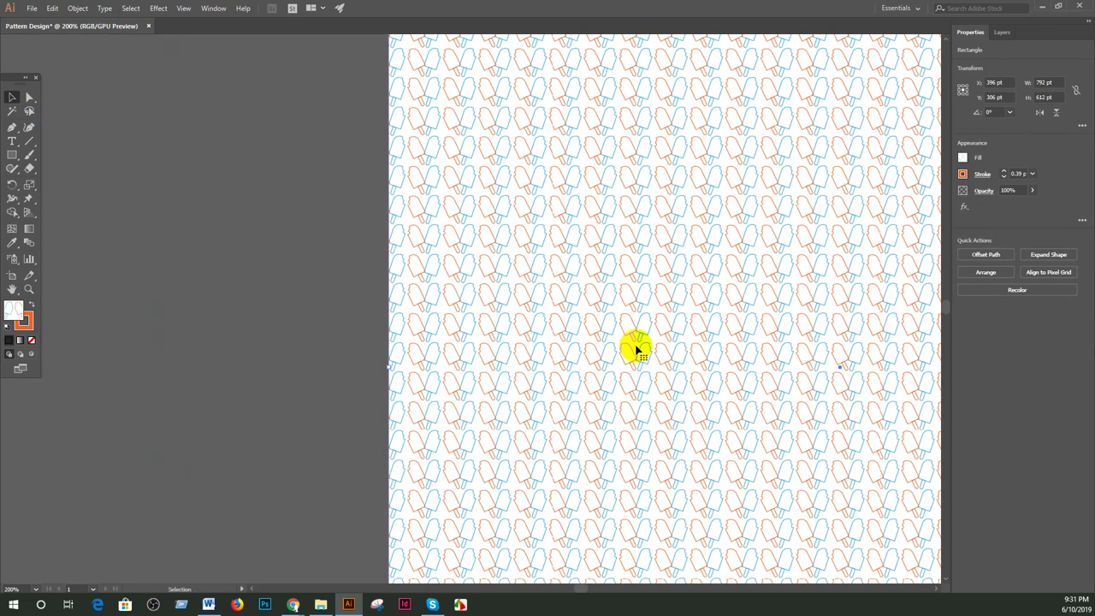
pyautogui.moveTo(741, 338)
pyautogui.mouseDown()
pyautogui.moveTo(493, 348)
pyautogui.moveTo(512, 312)
pyautogui.mouseUp()
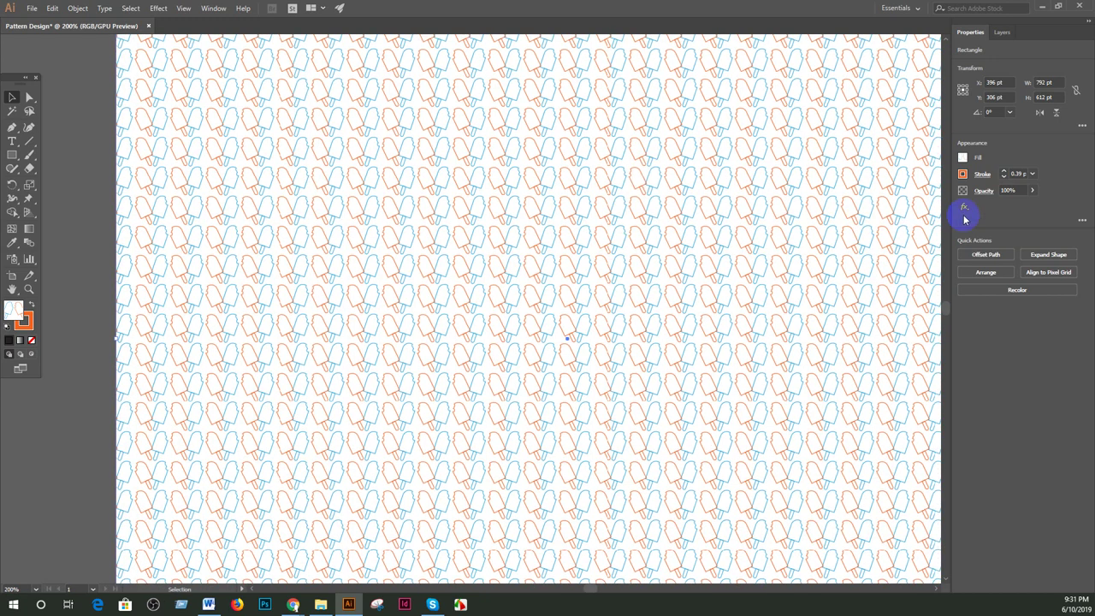
pyautogui.click(1046, 299)
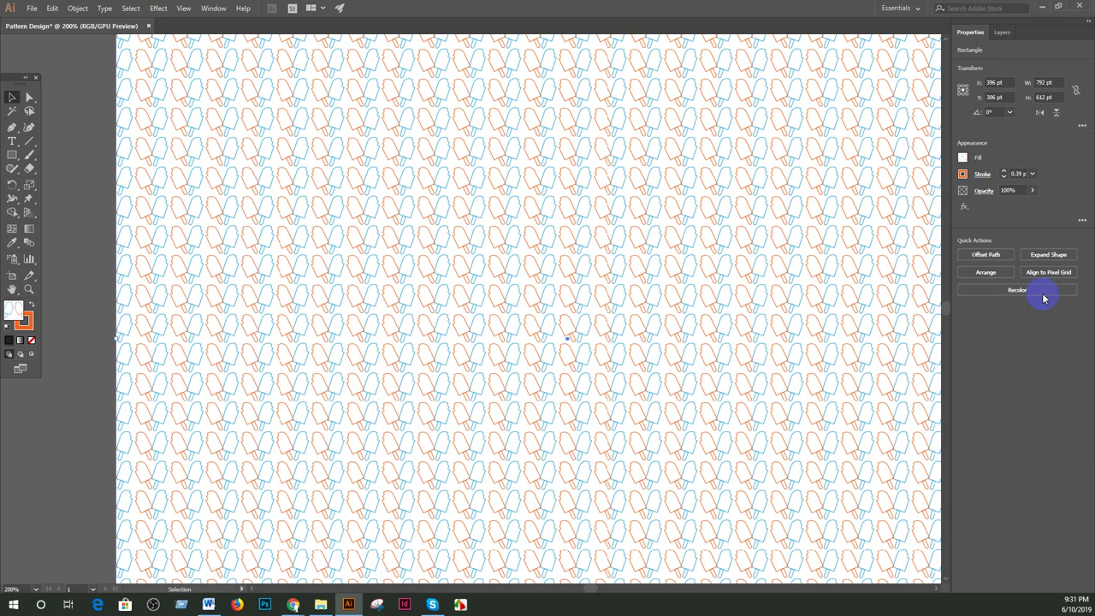
pyautogui.moveTo(662, 66); pyautogui.dragTo(743, 59)
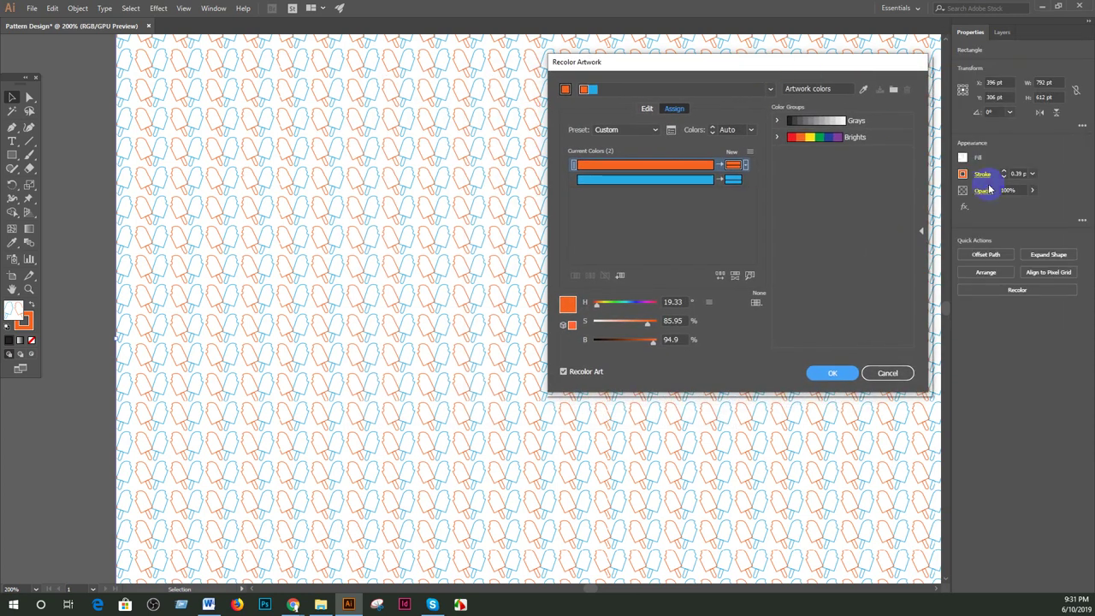
# In Recolor Artwork, apply the 3 color job preset and pick the blue colour
pyautogui.moveTo(596, 304); pyautogui.dragTo(633, 306)
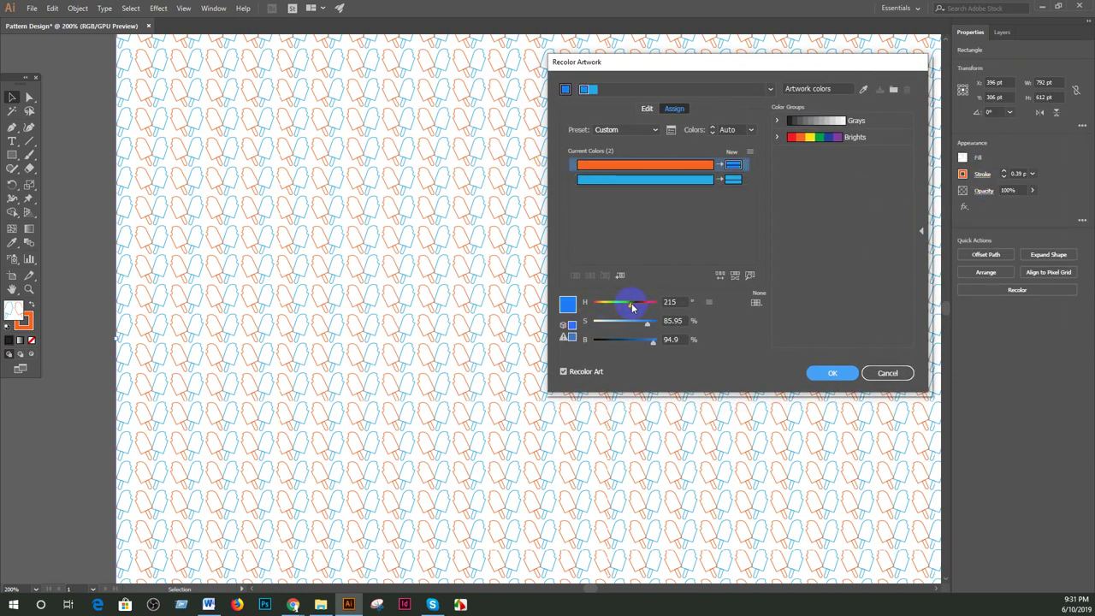
pyautogui.click(648, 132)
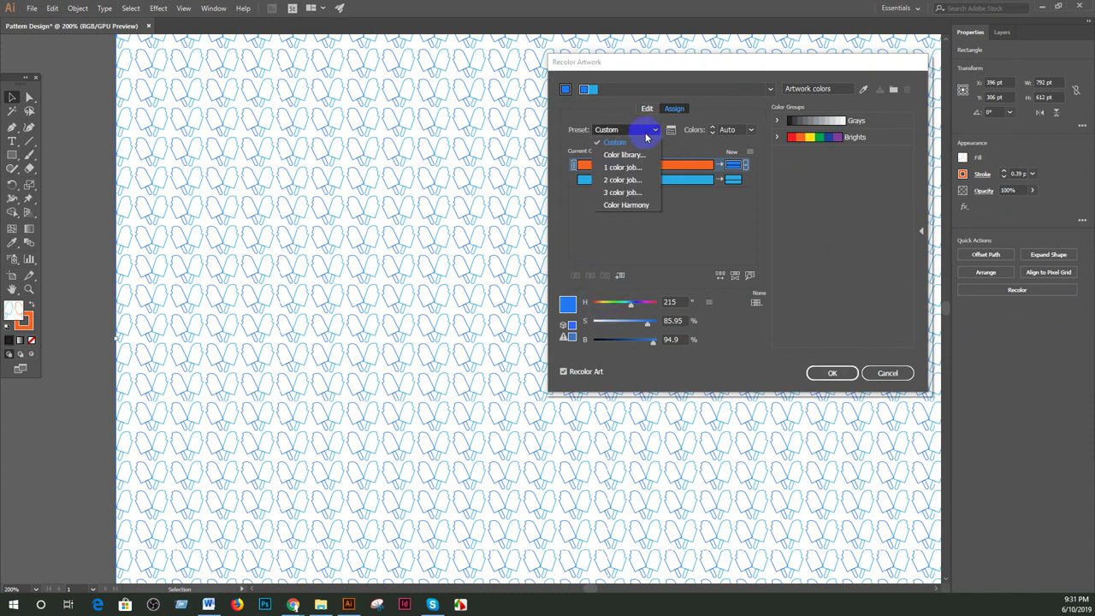
pyautogui.click(629, 192)
pyautogui.click(538, 320)
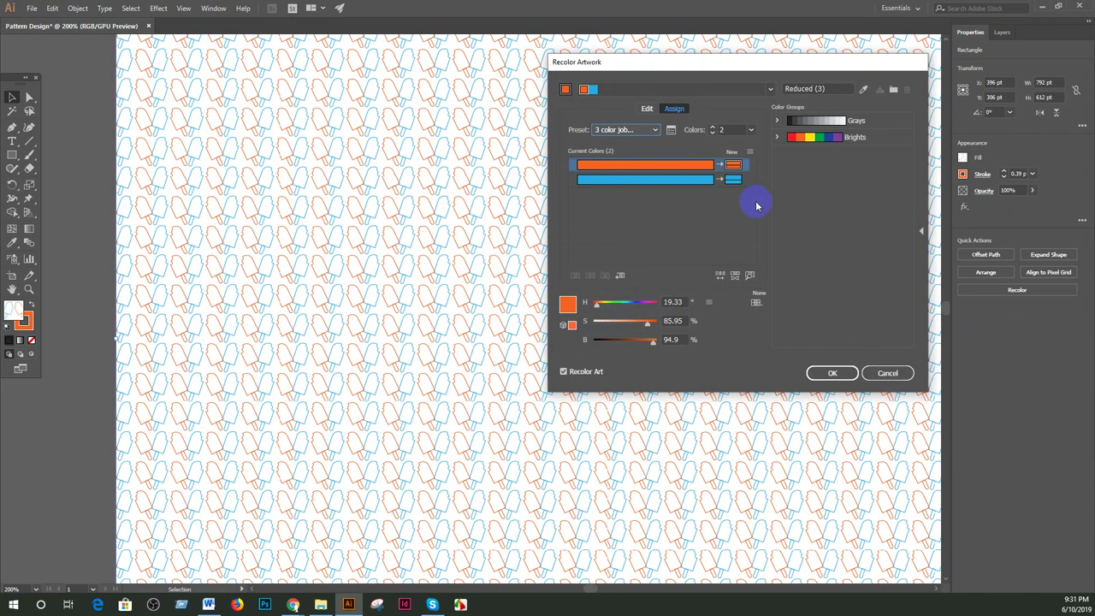
pyautogui.click(702, 179)
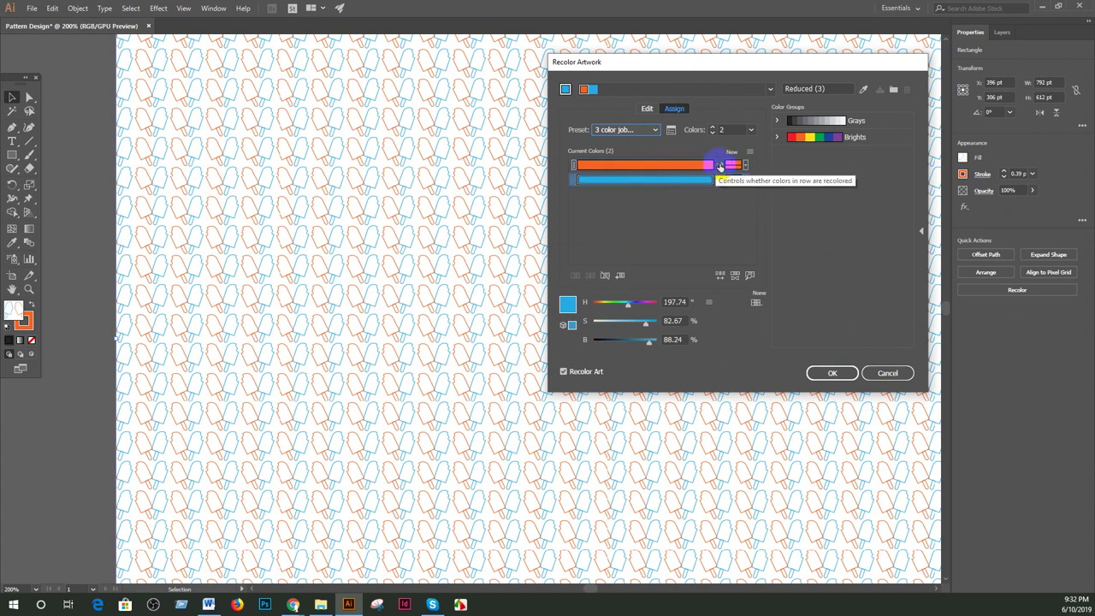
pyautogui.moveTo(701, 163); pyautogui.dragTo(596, 101)
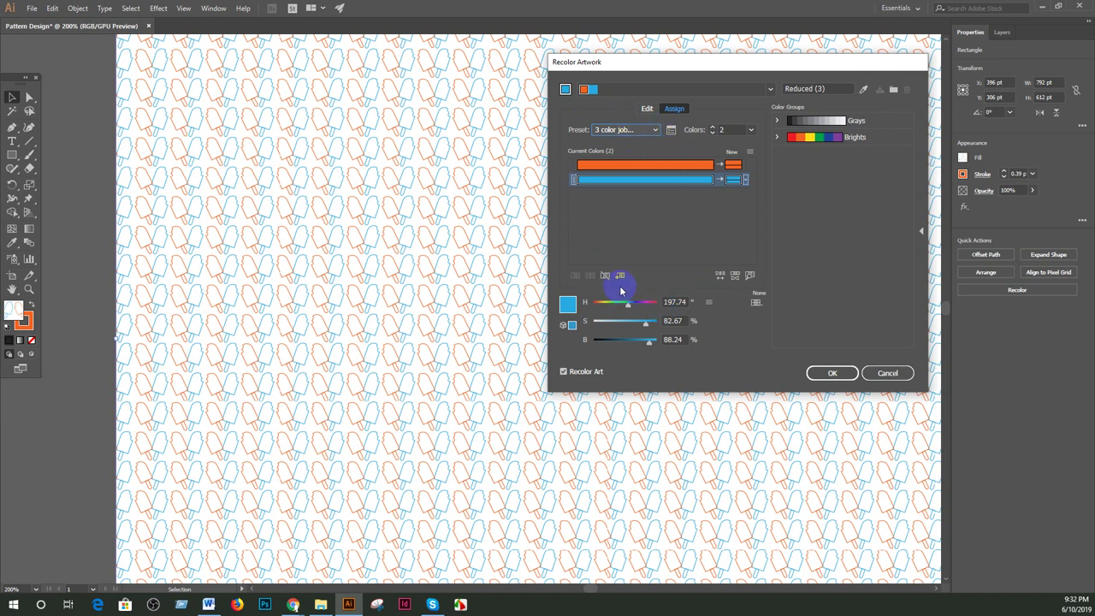
# Drag the colour wheel handles to make the popsicles purple and green, then apply with OK
pyautogui.click(646, 107)
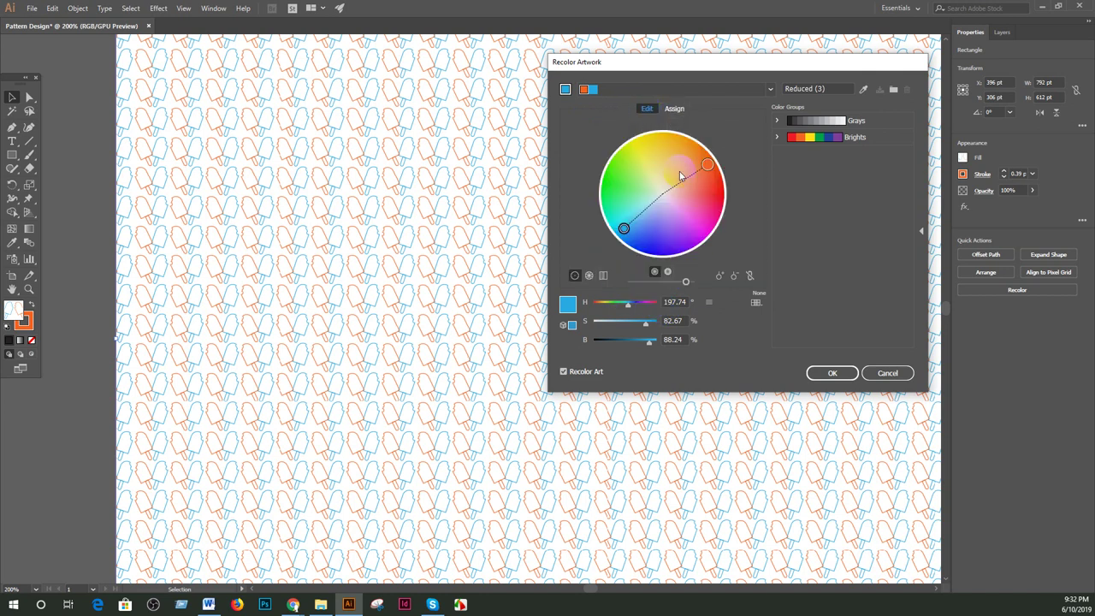
pyautogui.moveTo(702, 167); pyautogui.dragTo(691, 220)
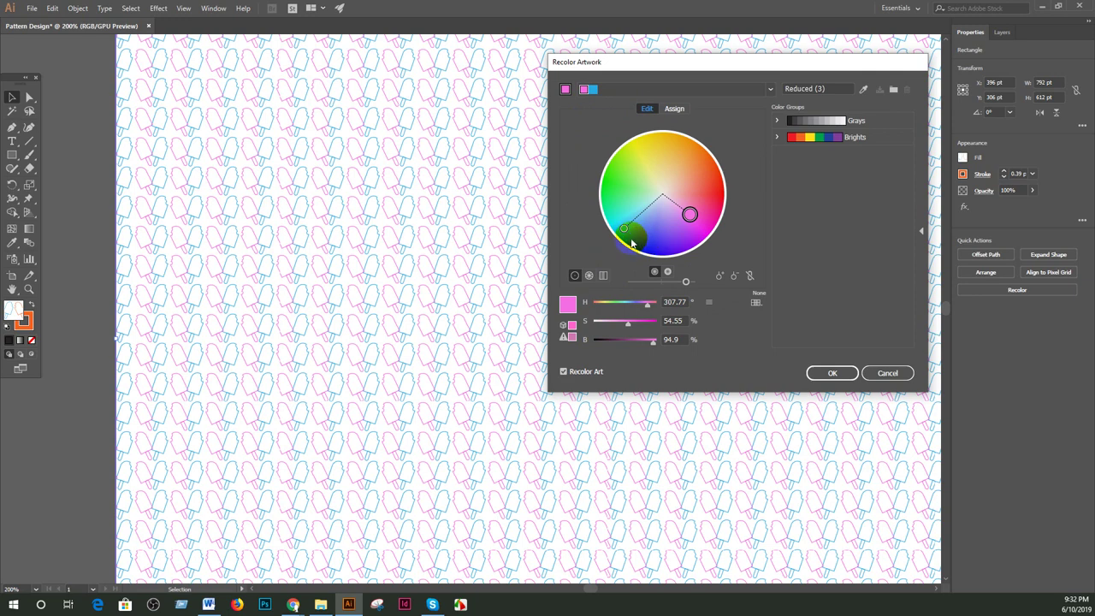
pyautogui.moveTo(623, 228); pyautogui.dragTo(638, 166)
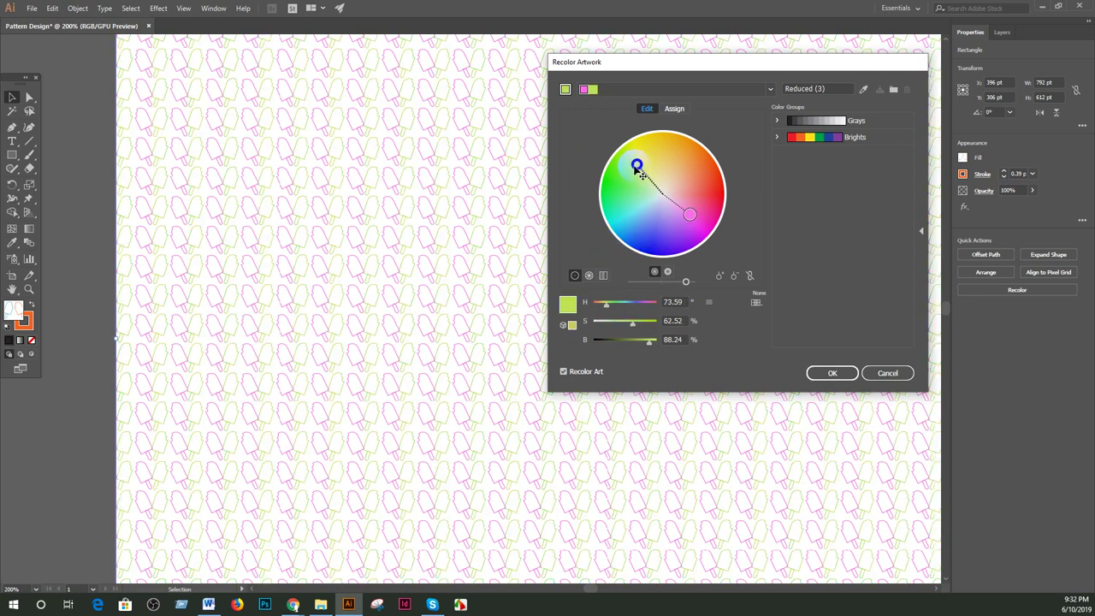
pyautogui.click(588, 275)
pyautogui.moveTo(690, 214); pyautogui.dragTo(664, 241)
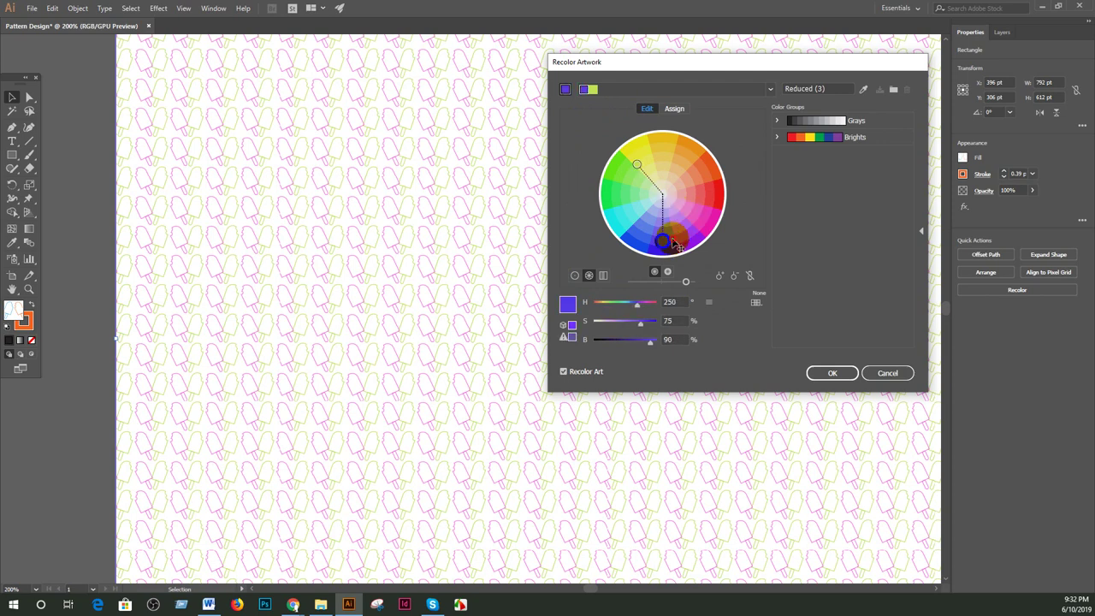
pyautogui.moveTo(643, 173); pyautogui.dragTo(634, 202)
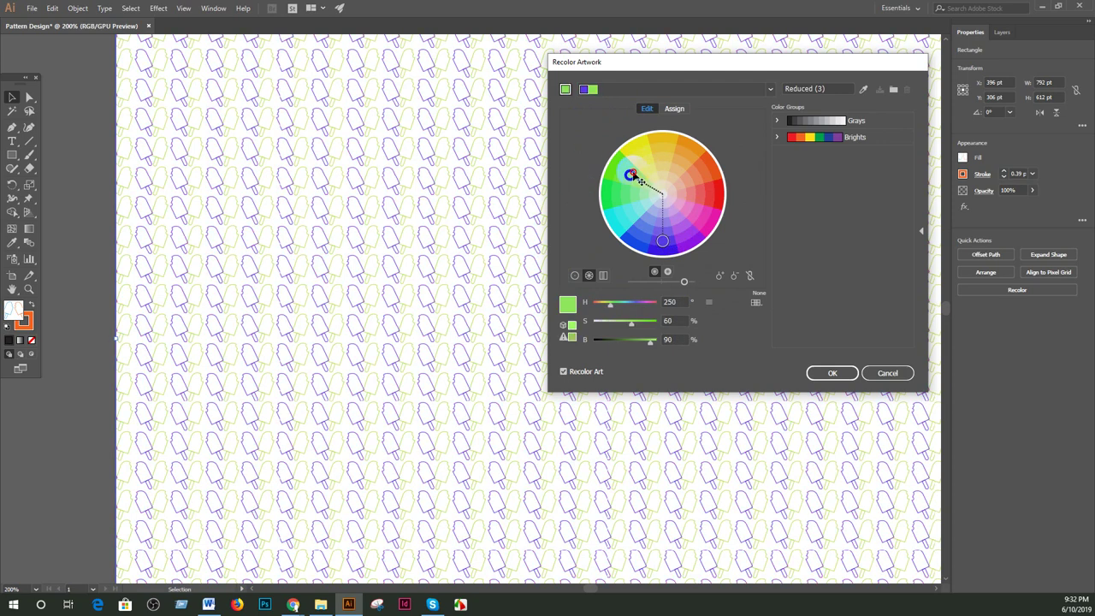
pyautogui.click(811, 374)
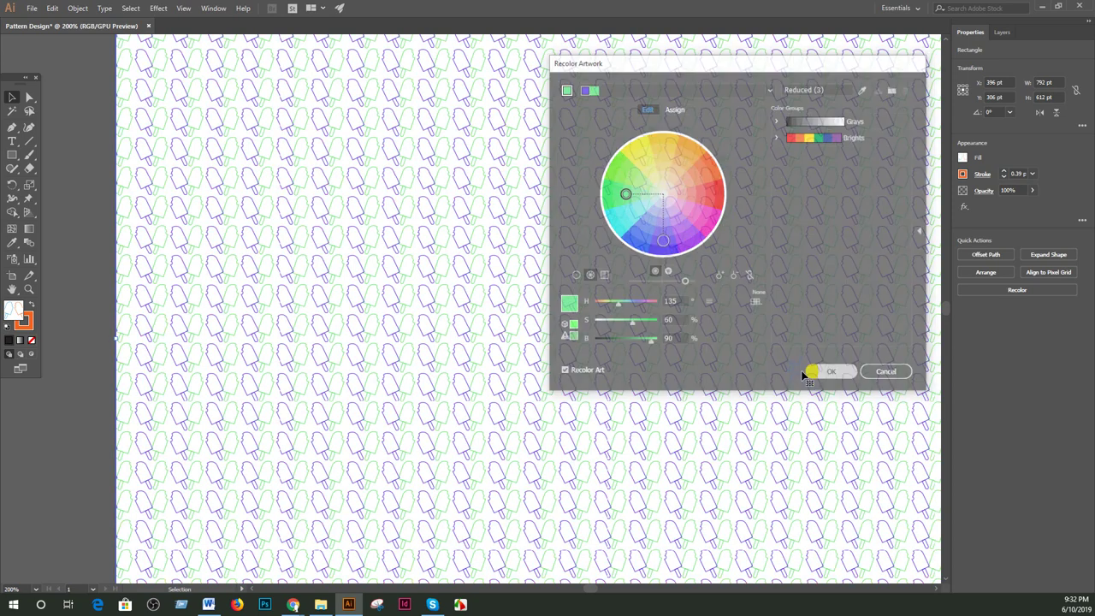
pyautogui.hotkey('ctrl', '0')
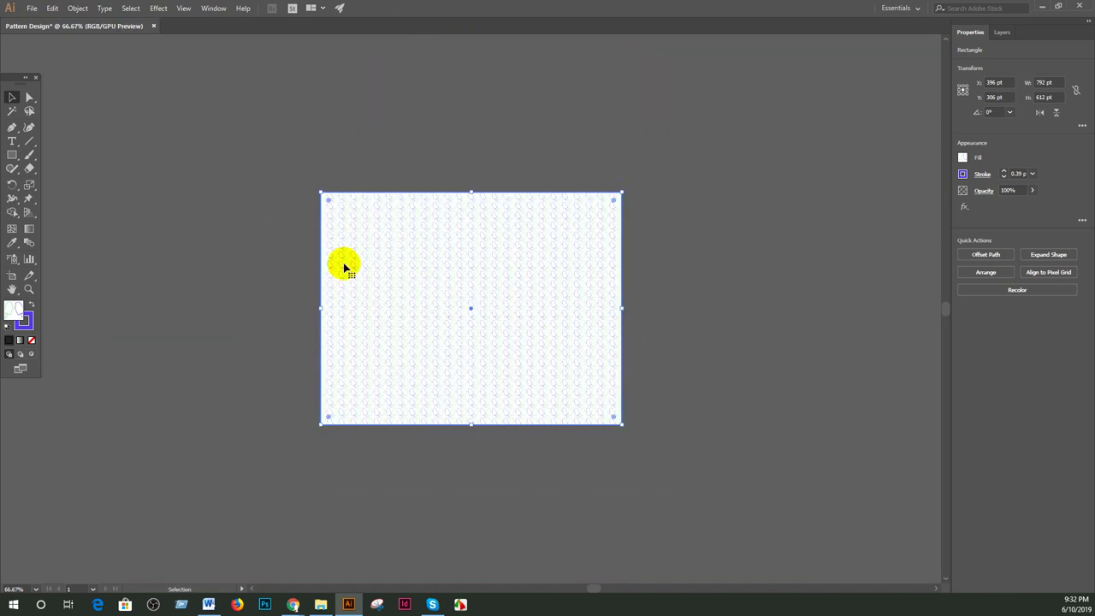
pyautogui.click(14, 101)
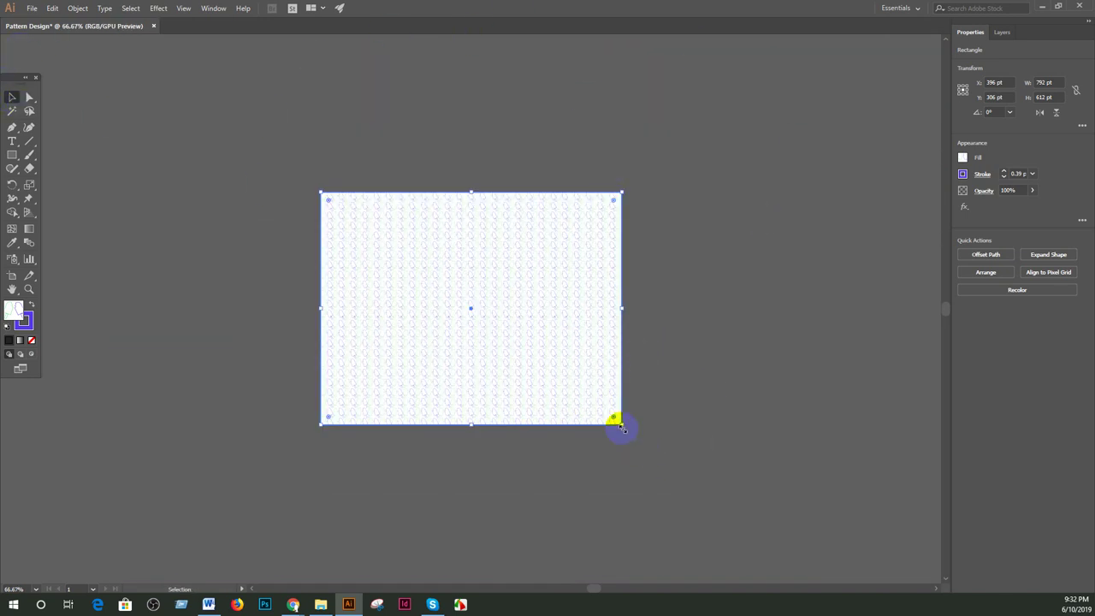
pyautogui.moveTo(623, 425); pyautogui.dragTo(496, 362)
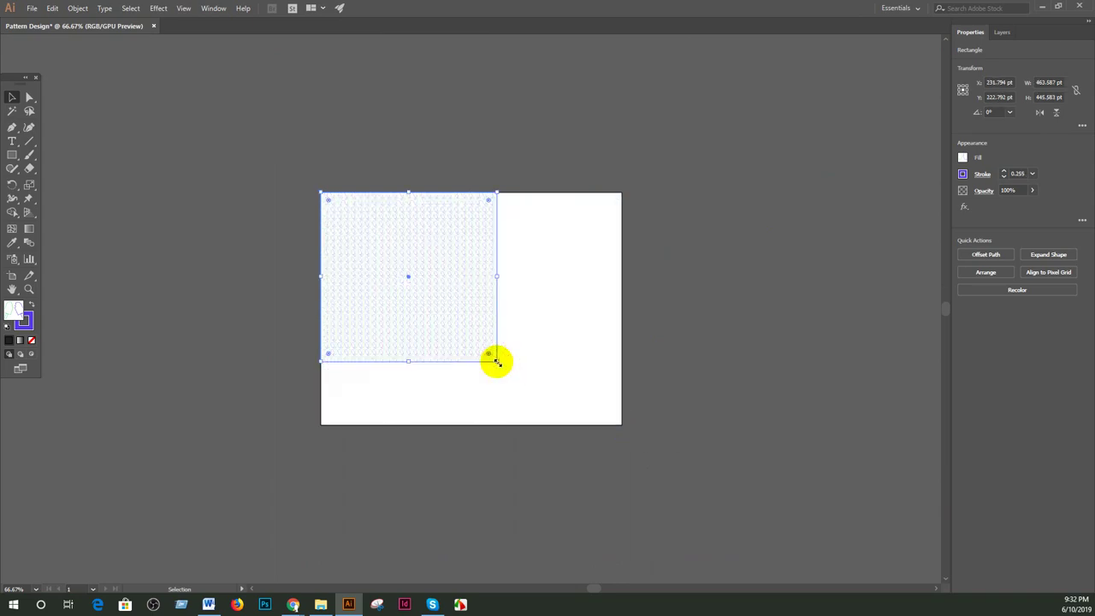
pyautogui.hotkey('ctrl', '+')
pyautogui.hotkey('ctrl', '+')
pyautogui.hotkey('ctrl', '+')
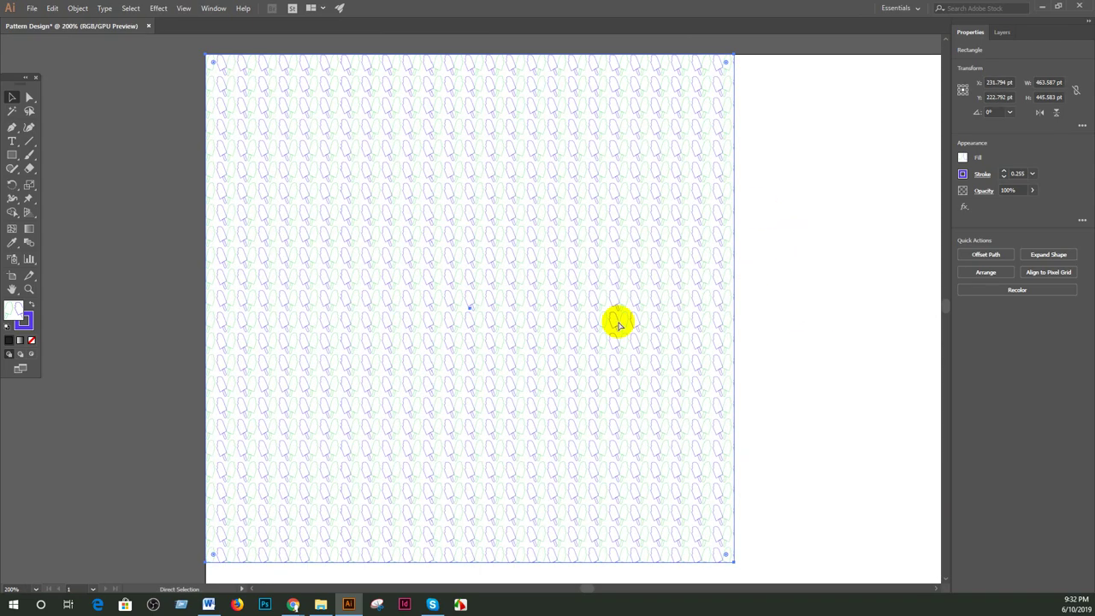
pyautogui.hotkey('ctrl', '+')
pyautogui.hotkey('ctrl', '+')
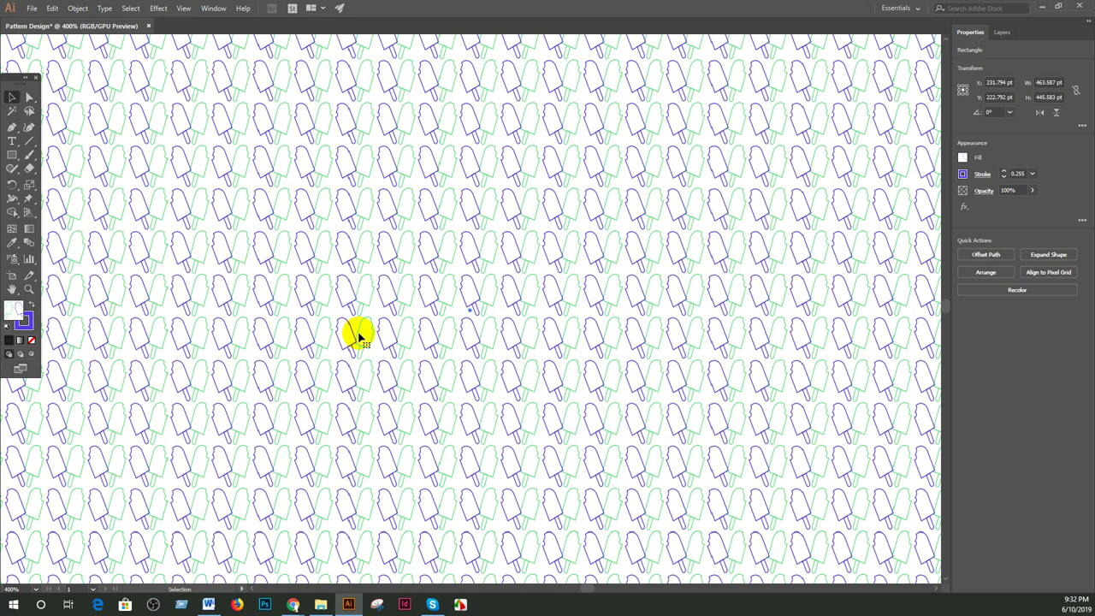
pyautogui.hotkey('ctrl', 'z')
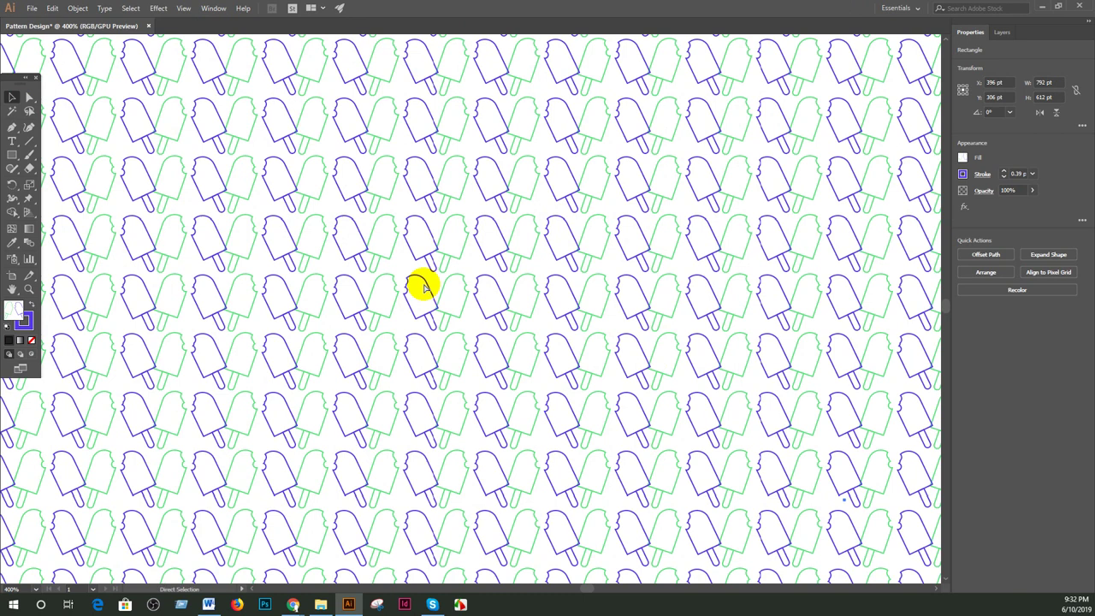
pyautogui.hotkey('ctrl', '-')
pyautogui.hotkey('ctrl', '-')
pyautogui.hotkey('ctrl', '-')
pyautogui.hotkey('ctrl', '-')
pyautogui.moveTo(703, 491); pyautogui.dragTo(458, 345)
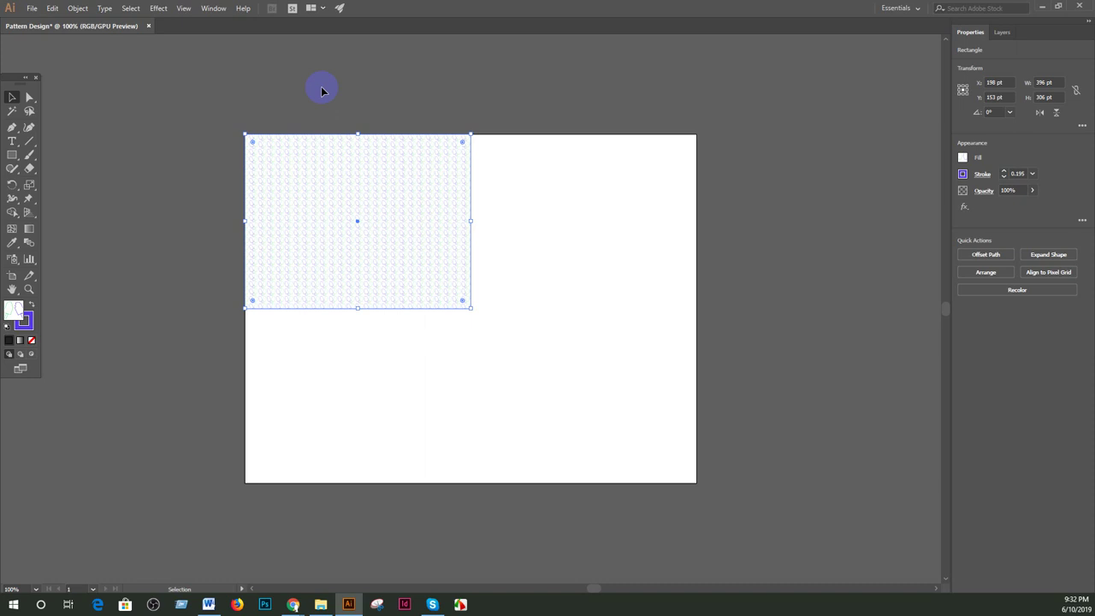
pyautogui.hotkey('ctrl', 'z')
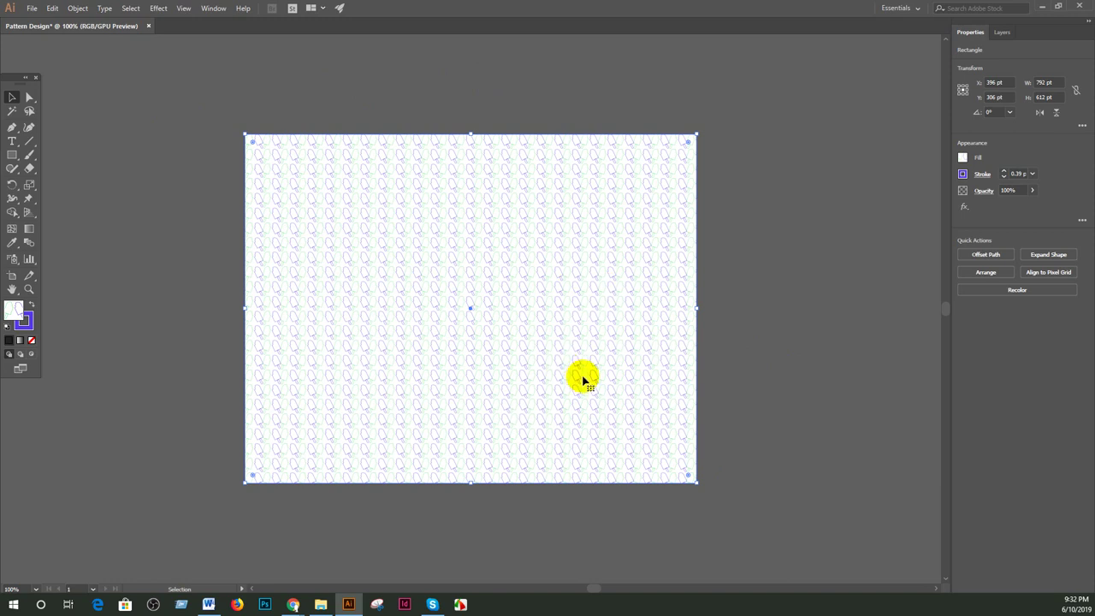
pyautogui.click(705, 489)
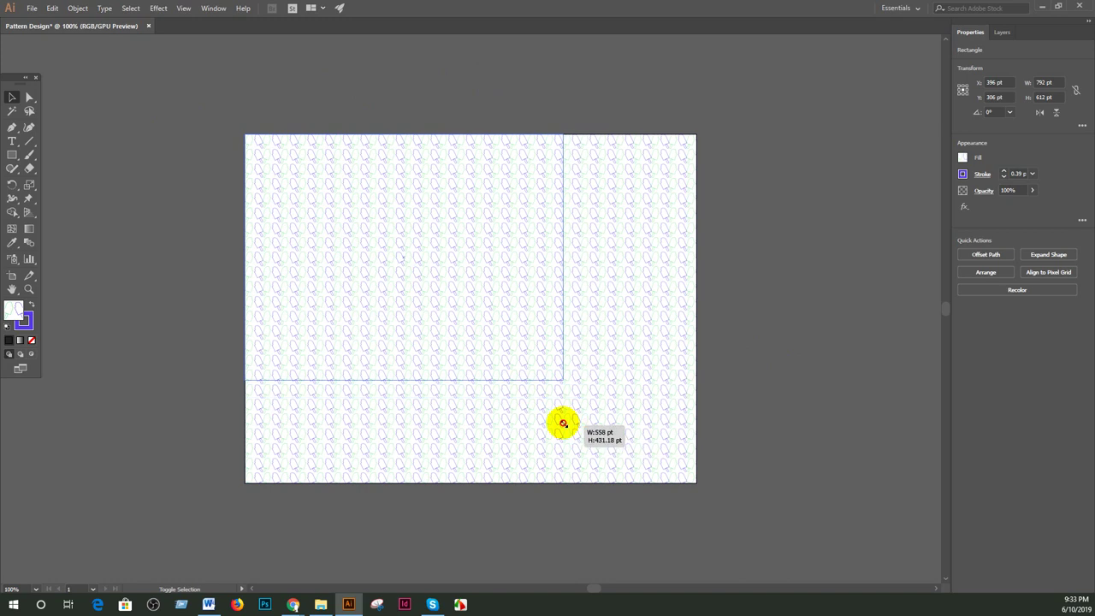
pyautogui.moveTo(698, 484); pyautogui.dragTo(551, 369)
pyautogui.hotkey('ctrl', 'z')
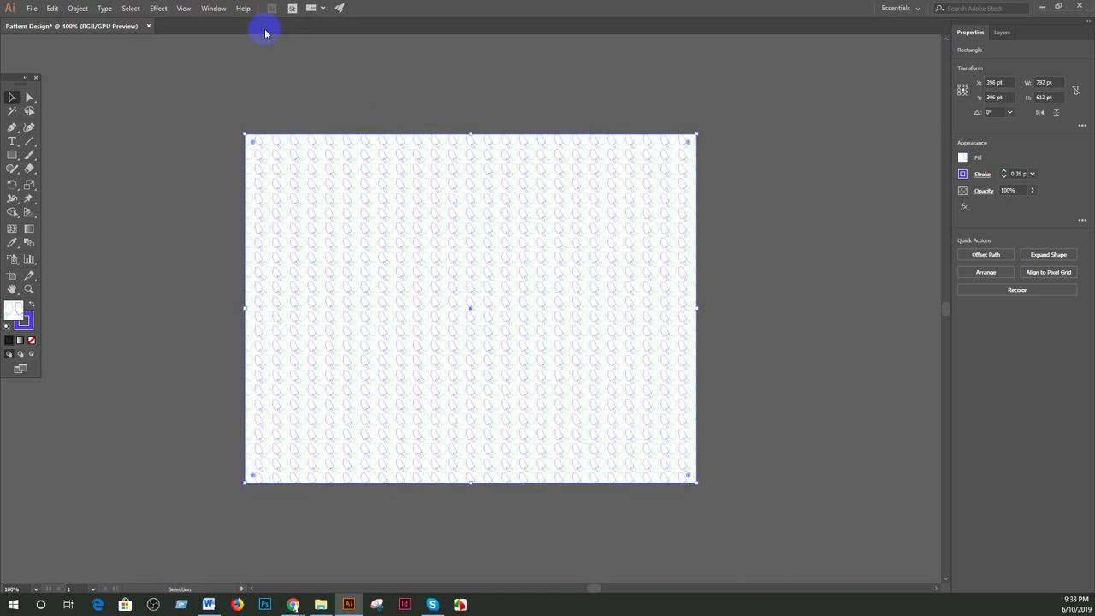
# Open the Transform panel from the Window menu and float it near the artwork
pyautogui.click(77, 9)
pyautogui.moveTo(98, 22)
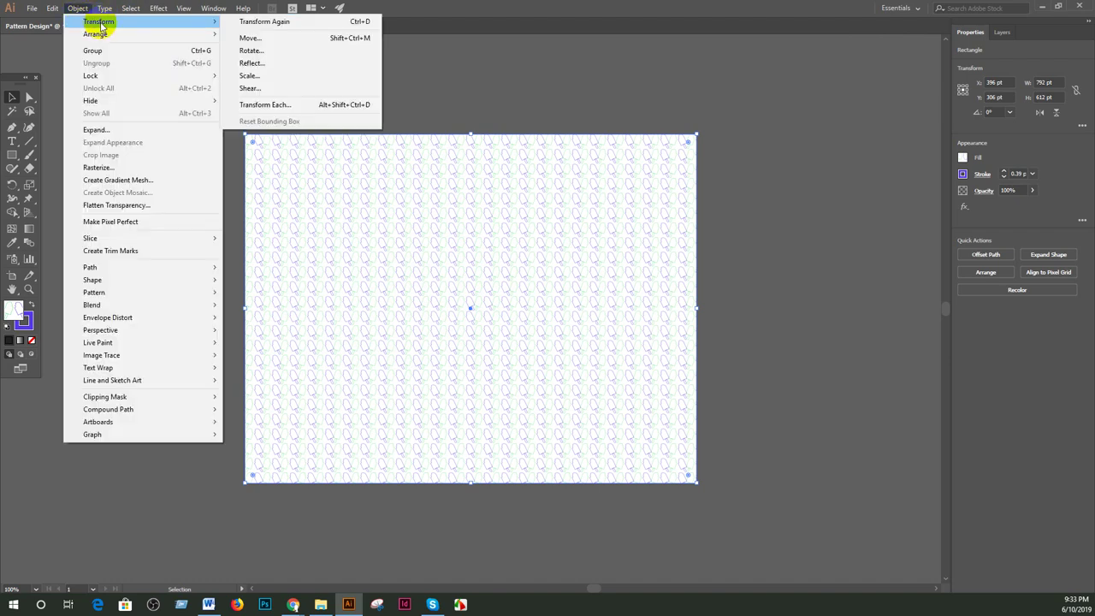
pyautogui.click(157, 9)
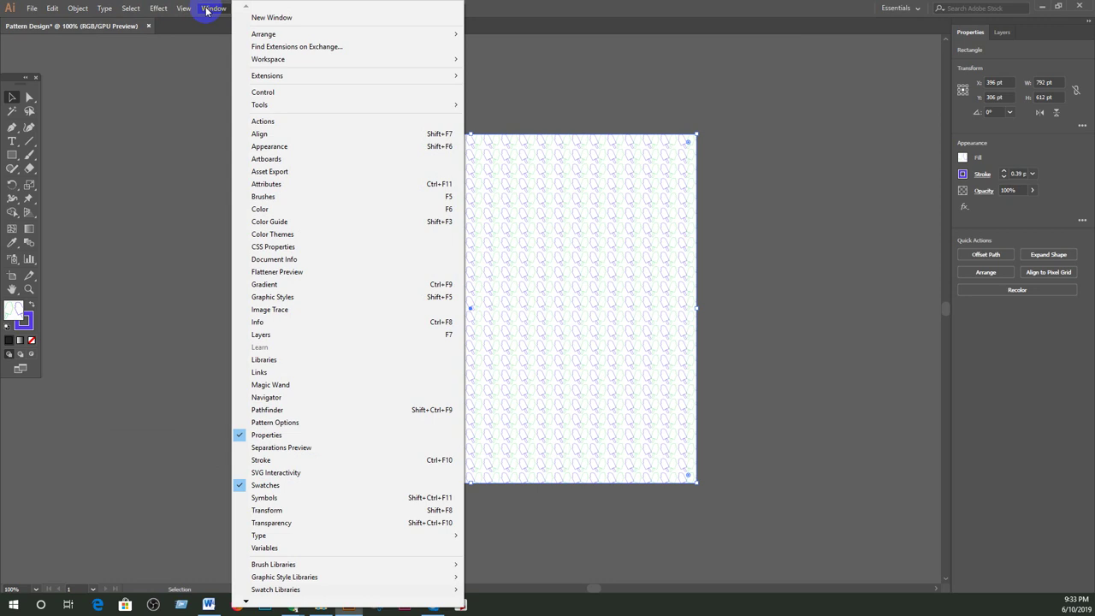
pyautogui.click(409, 510)
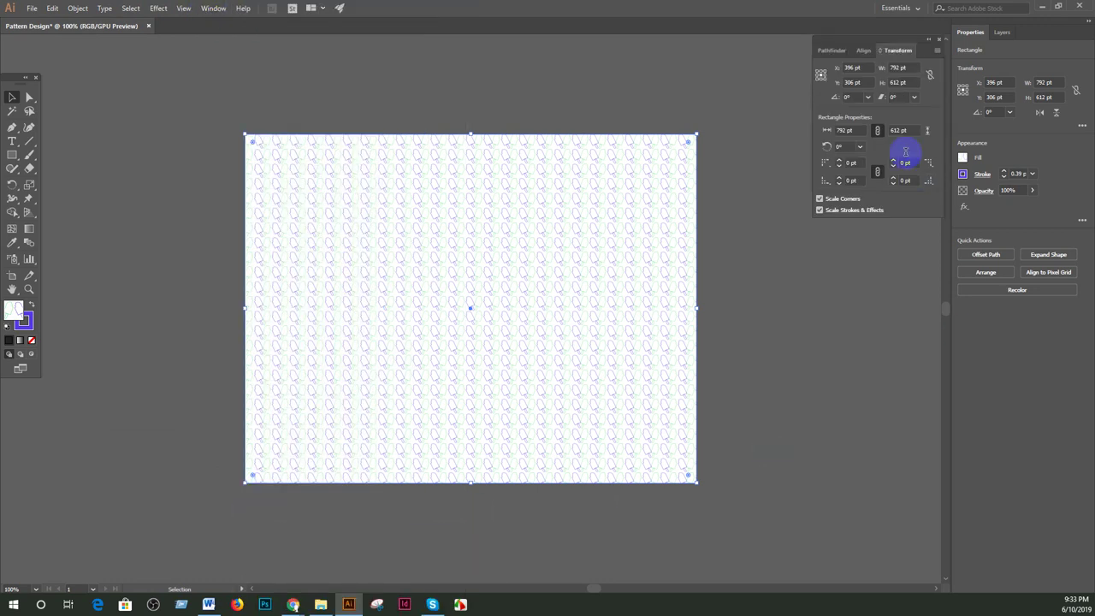
pyautogui.moveTo(843, 39); pyautogui.dragTo(773, 227)
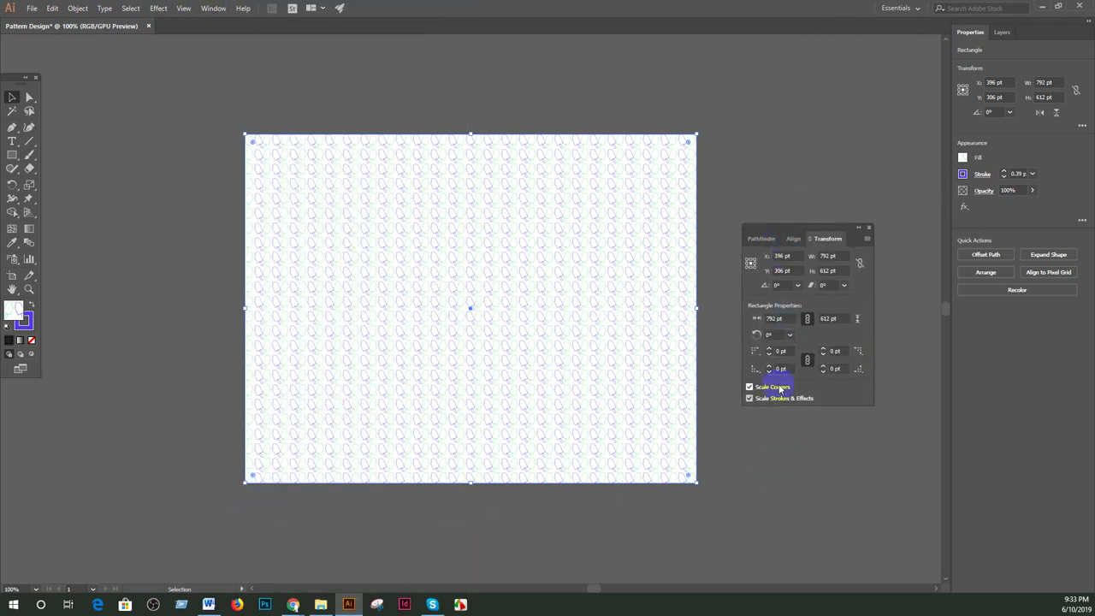
# Test Transform Pattern Only with a scale and undo it, then choose Transform Object Only
pyautogui.click(867, 239)
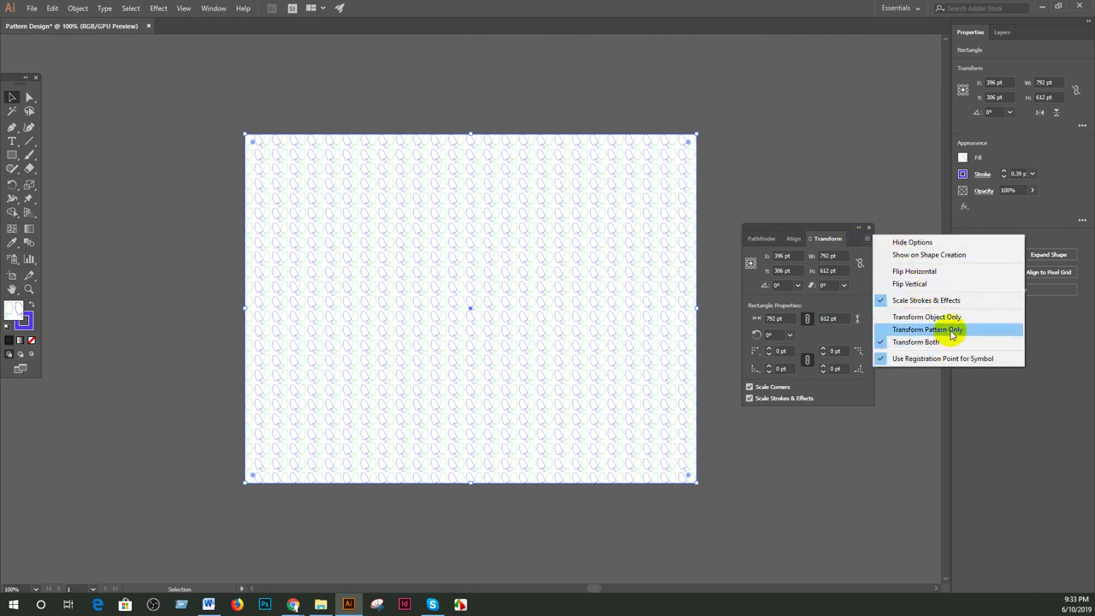
pyautogui.click(948, 330)
pyautogui.moveTo(698, 484); pyautogui.dragTo(563, 379)
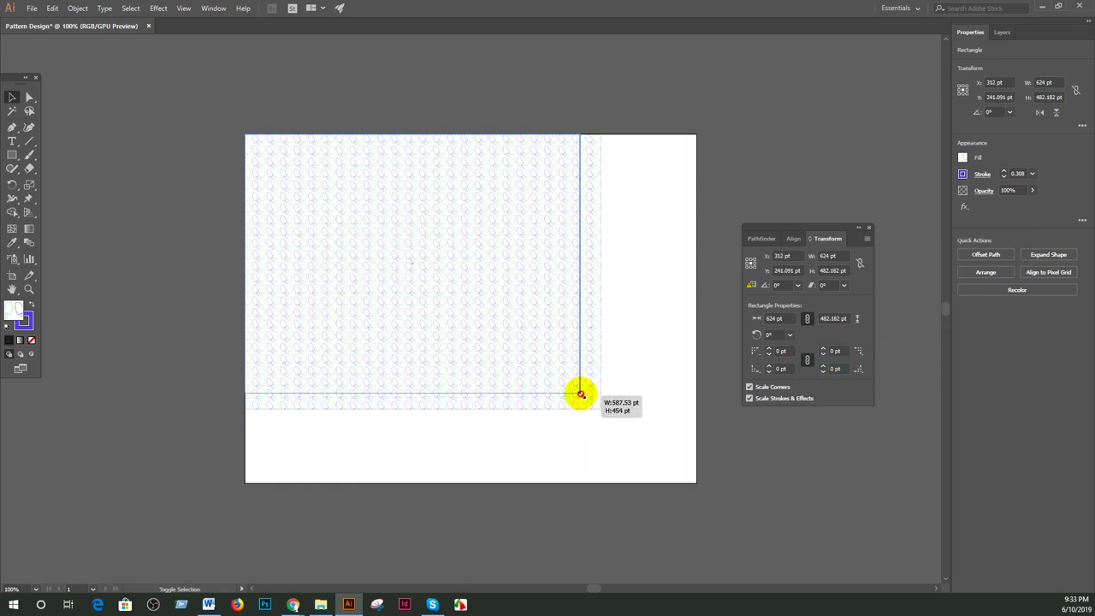
pyautogui.hotkey('ctrl', 'z')
pyautogui.hotkey('ctrl', 'z')
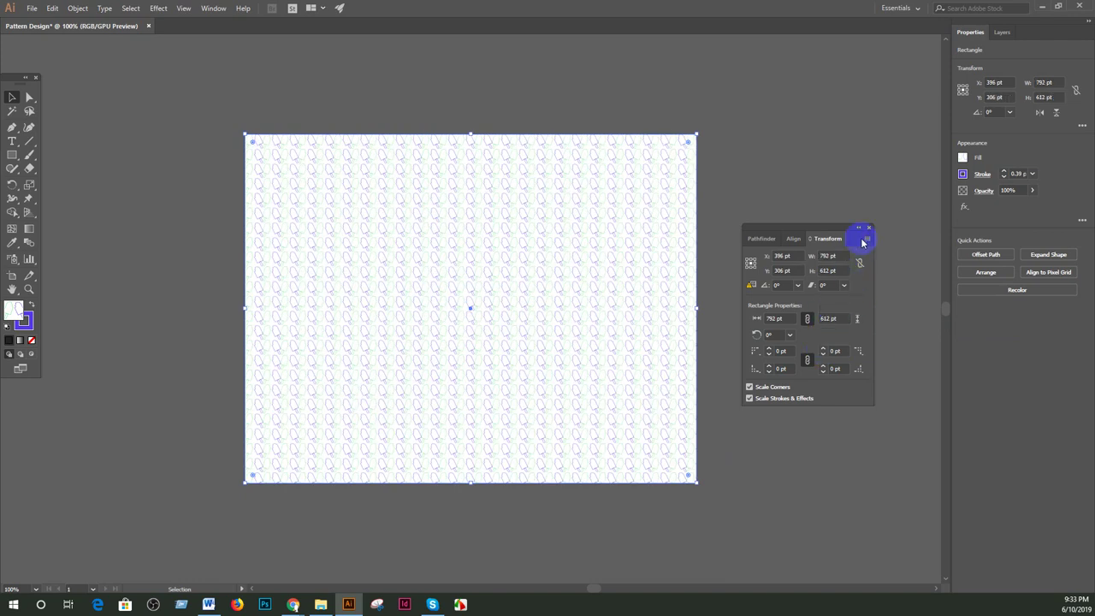
pyautogui.click(866, 239)
pyautogui.click(926, 317)
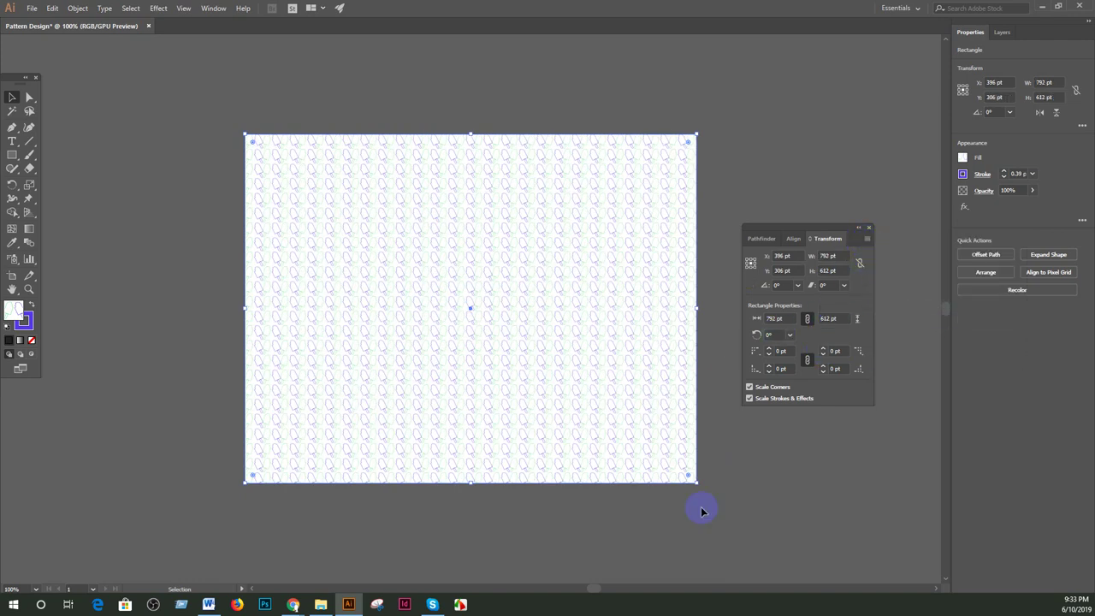
# Narrow the rectangle without scaling its pattern and add an anchor midway down its right edge
pyautogui.click(700, 488)
pyautogui.click(689, 476)
pyautogui.moveTo(695, 484)
pyautogui.mouseDown()
pyautogui.moveTo(555, 468)
pyautogui.moveTo(569, 481)
pyautogui.mouseUp()
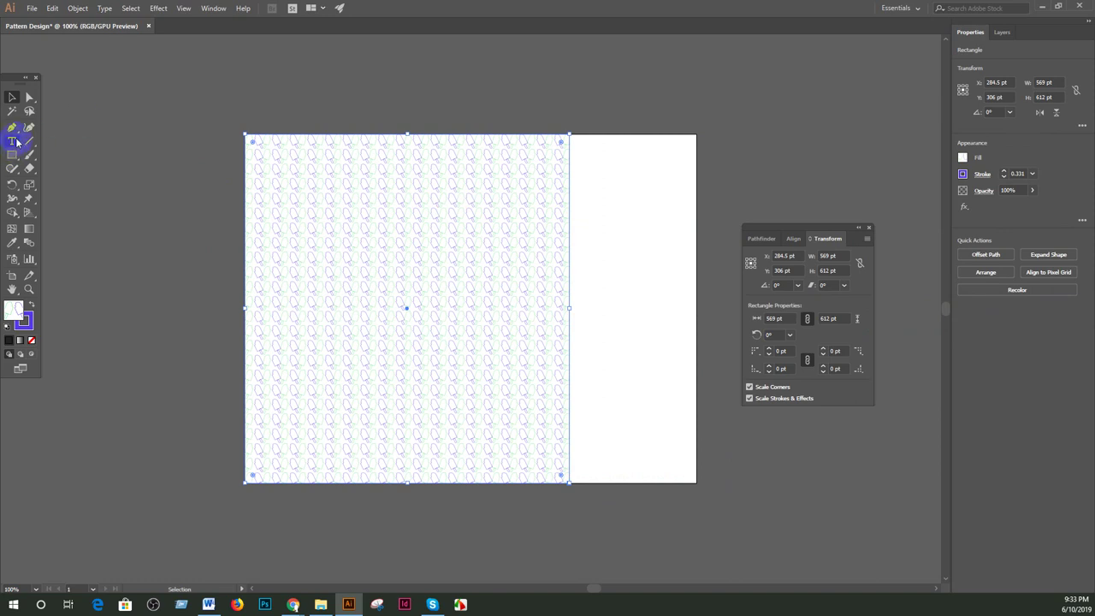
pyautogui.moveTo(15, 128); pyautogui.dragTo(68, 142)
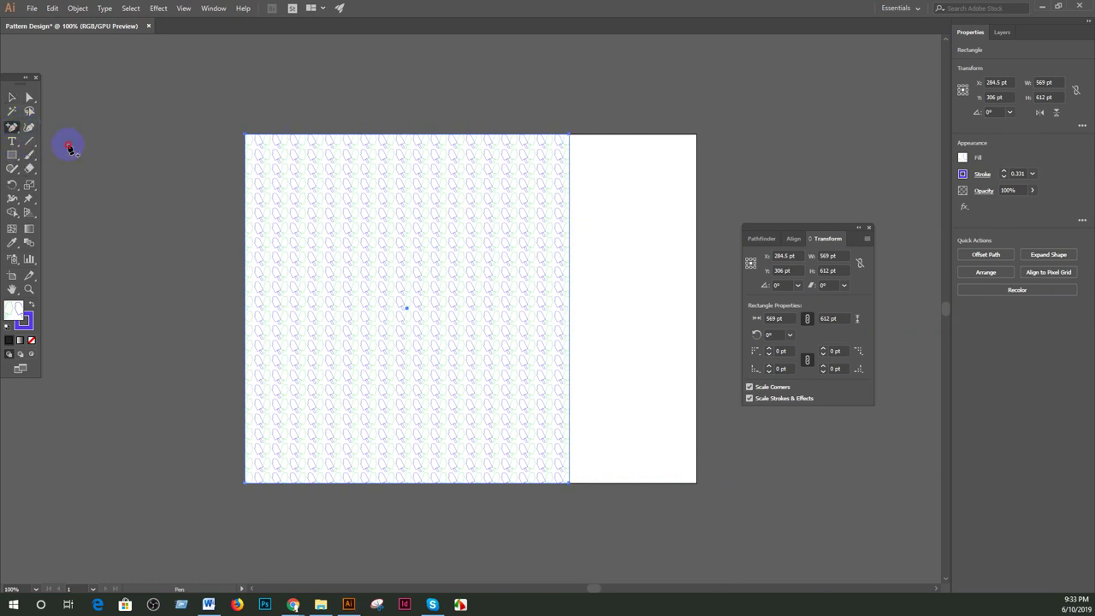
pyautogui.click(569, 291)
# Delete the top-right corner point and pull curve handles out of the right-edge anchor
pyautogui.press('a')
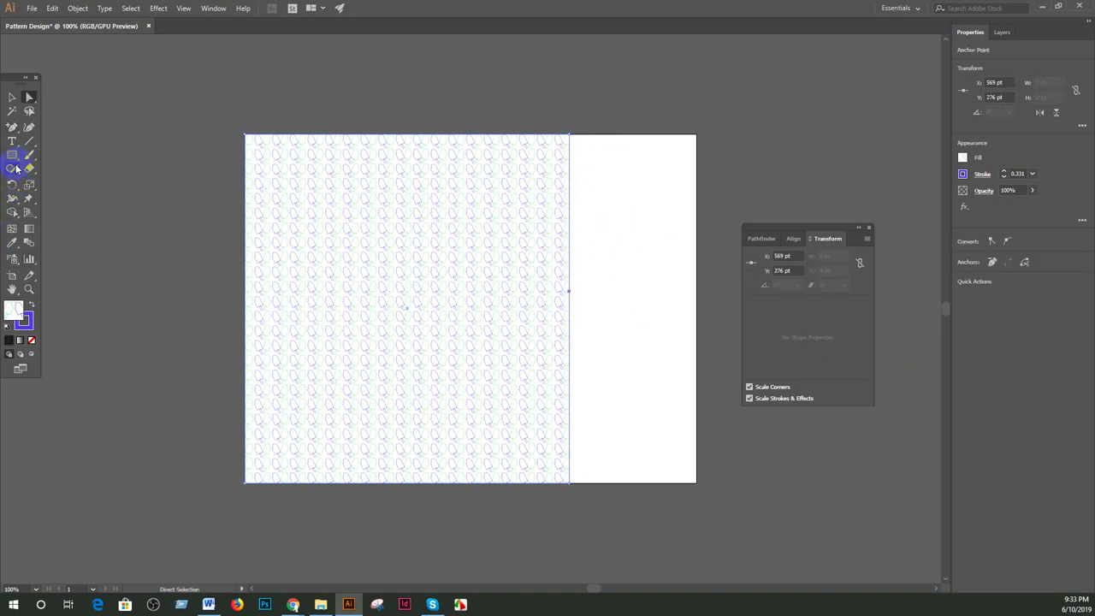
pyautogui.moveTo(12, 133); pyautogui.dragTo(69, 154)
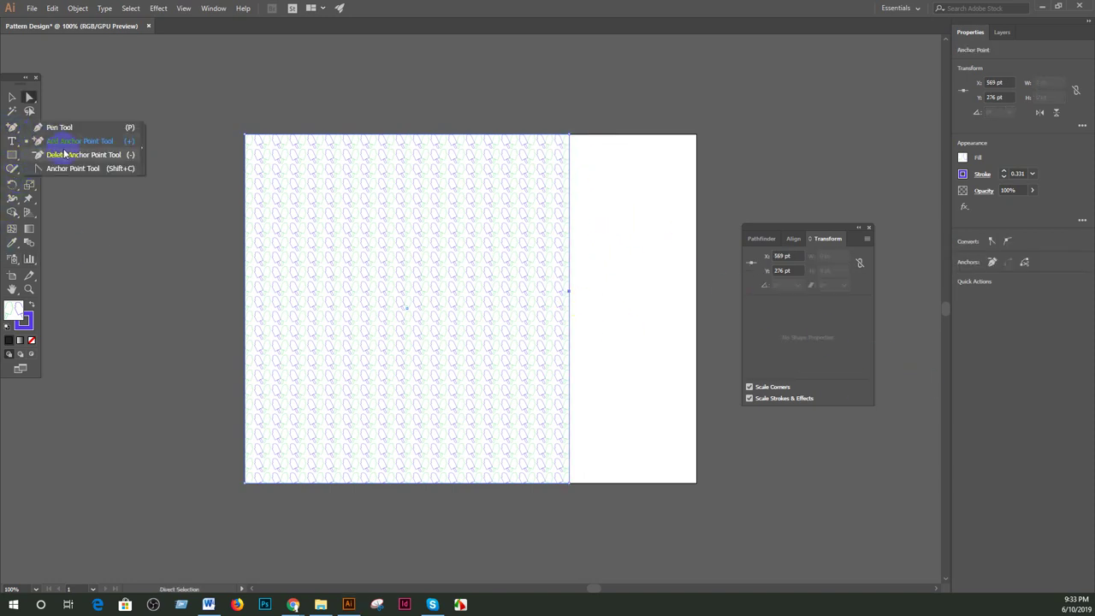
pyautogui.click(569, 136)
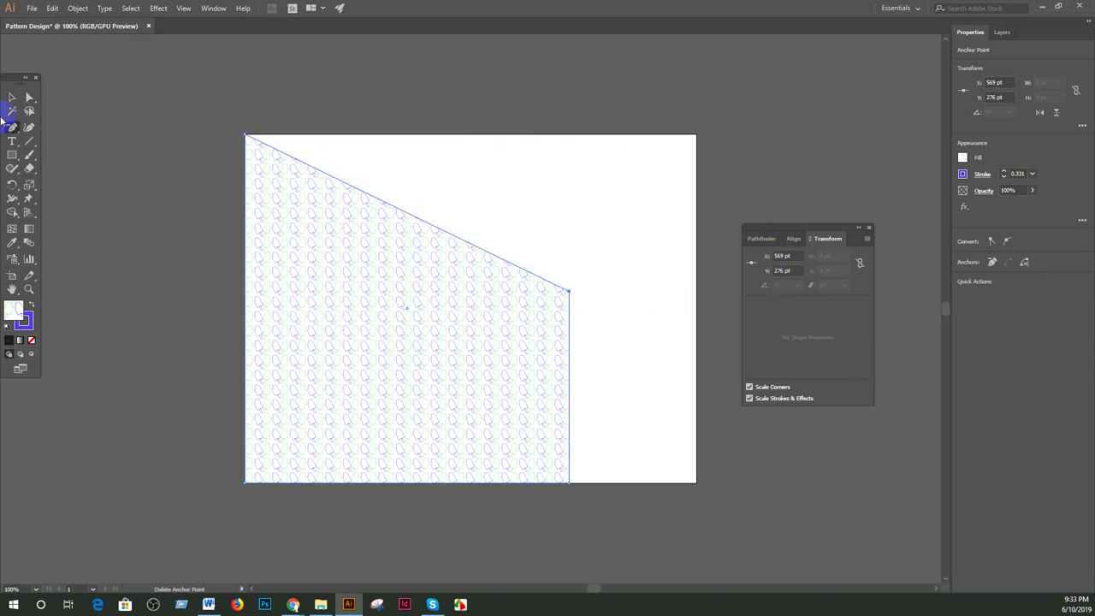
pyautogui.moveTo(11, 130); pyautogui.dragTo(68, 166)
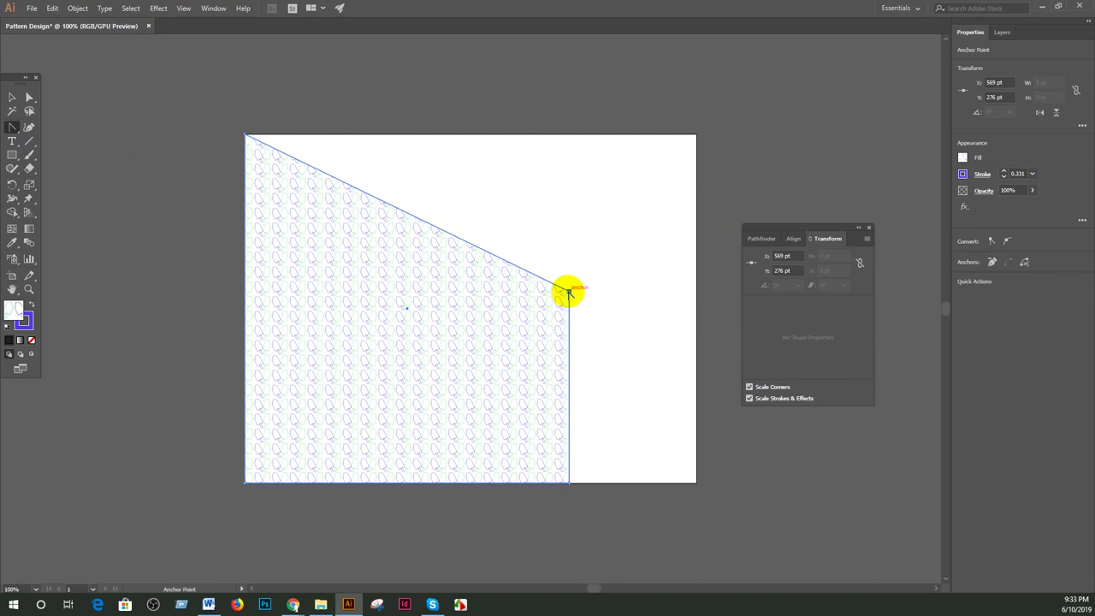
pyautogui.moveTo(569, 293)
pyautogui.mouseDown()
pyautogui.moveTo(571, 317)
pyautogui.moveTo(608, 338)
pyautogui.mouseUp()
pyautogui.moveTo(569, 292); pyautogui.dragTo(623, 376)
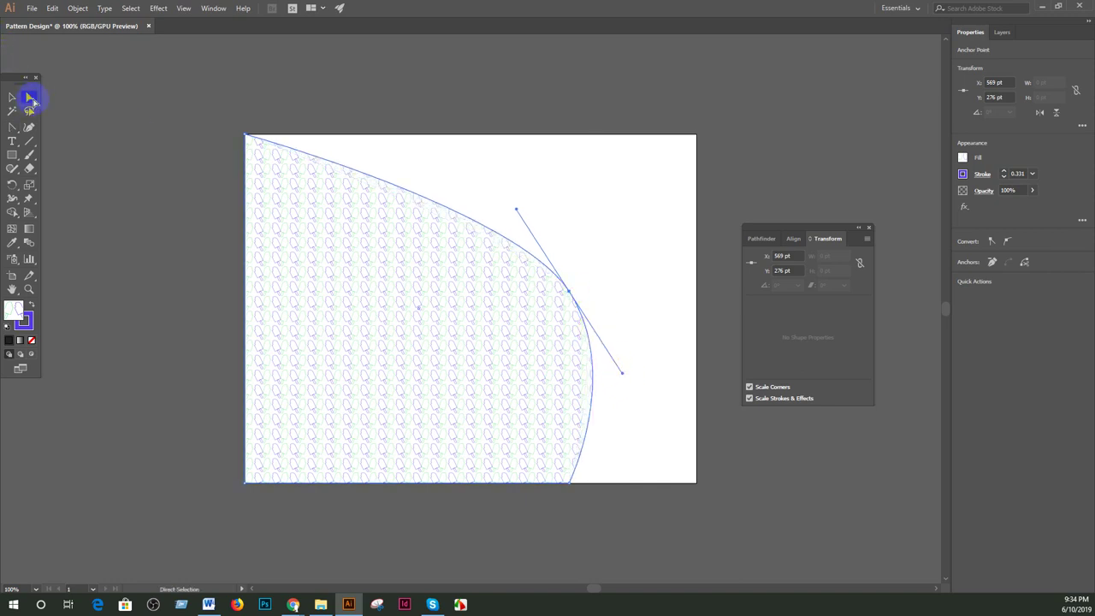
# Move and fine-tune the curve's anchor to round the right edge into a smooth sweep
pyautogui.moveTo(568, 292)
pyautogui.mouseDown()
pyautogui.moveTo(469, 301)
pyautogui.moveTo(519, 301)
pyautogui.mouseUp()
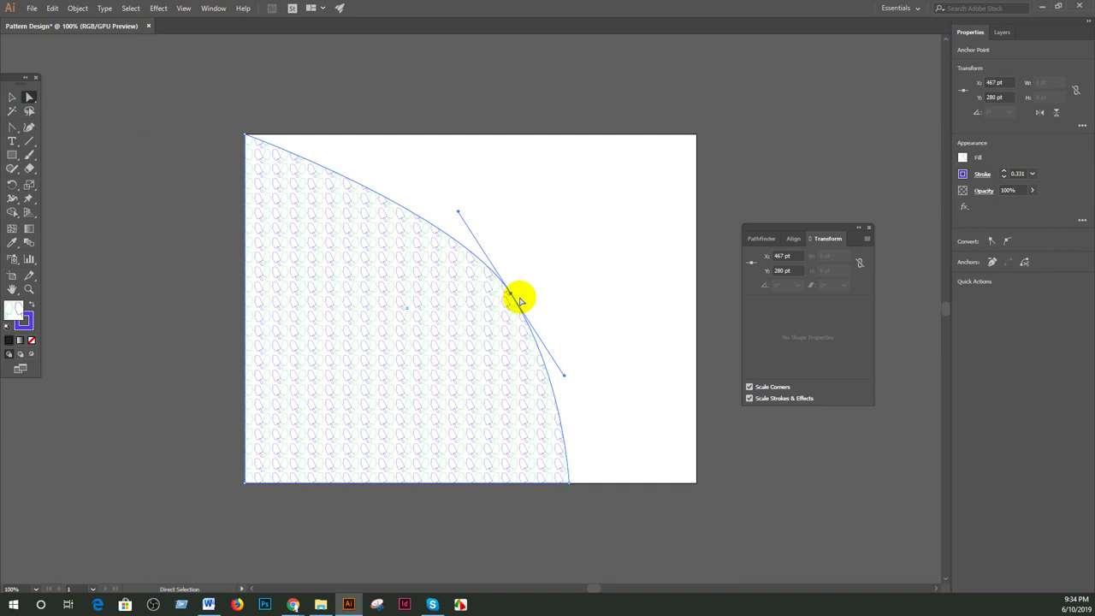
pyautogui.moveTo(564, 256)
pyautogui.mouseDown()
pyautogui.moveTo(594, 317)
pyautogui.moveTo(600, 229)
pyautogui.mouseUp()
pyautogui.click(611, 293)
pyautogui.hotkey('ctrl', '+')
pyautogui.moveTo(655, 305); pyautogui.dragTo(549, 275)
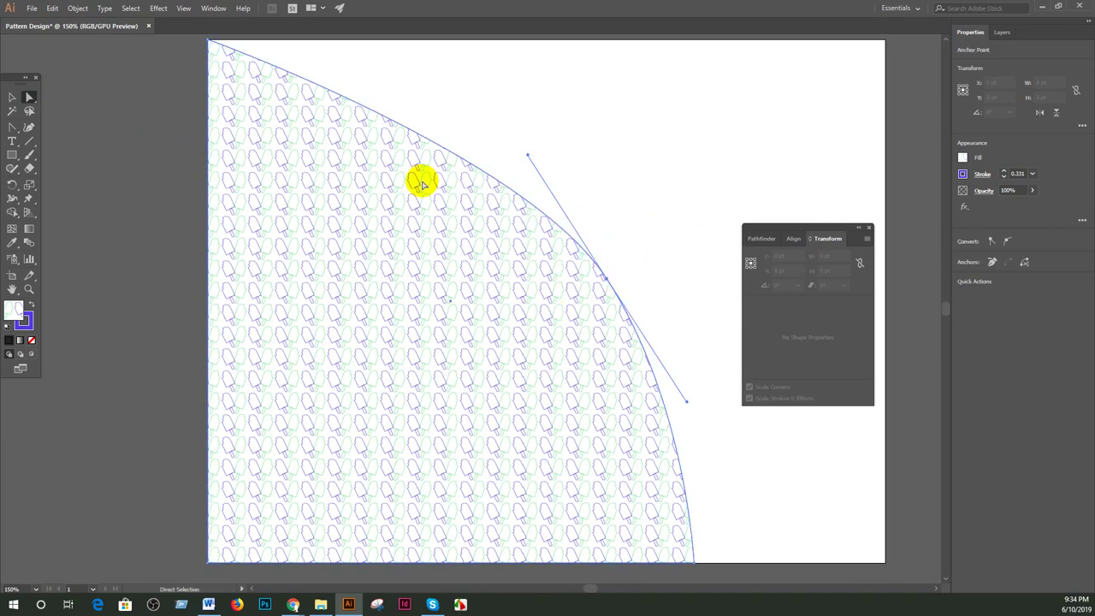
# Set the curved shape's stroke to None and deselect it to check the edge
pyautogui.click(965, 174)
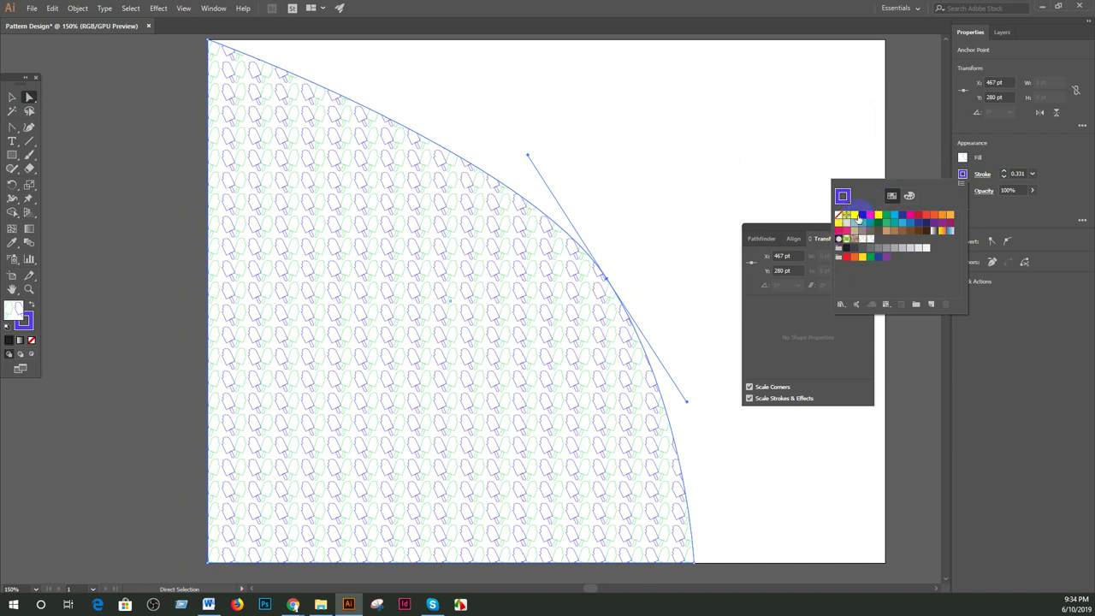
pyautogui.click(839, 216)
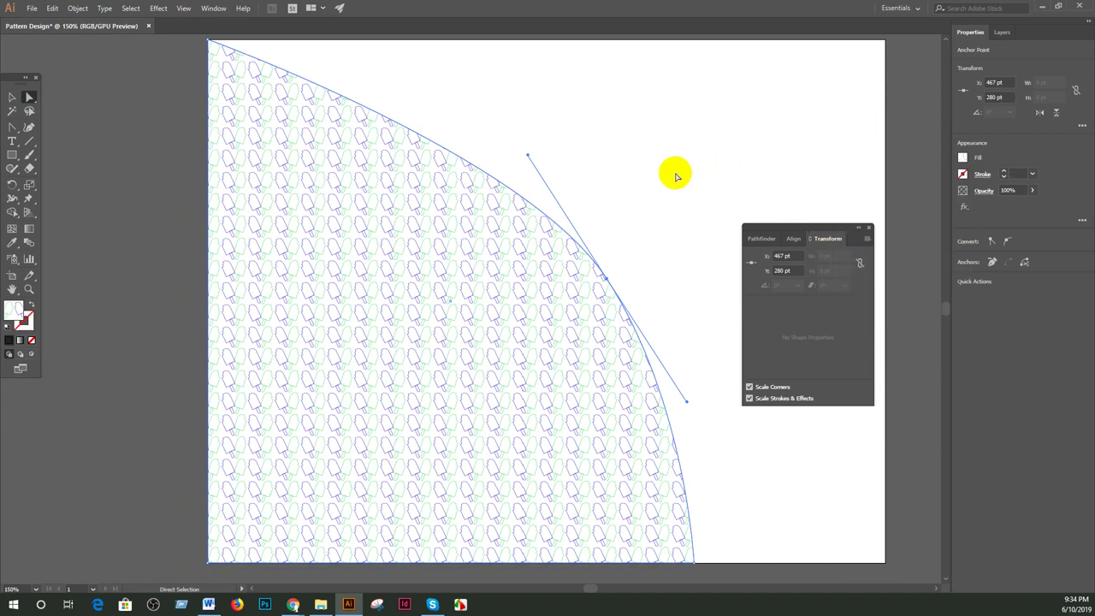
pyautogui.click(657, 144)
pyautogui.moveTo(604, 182); pyautogui.dragTo(510, 196)
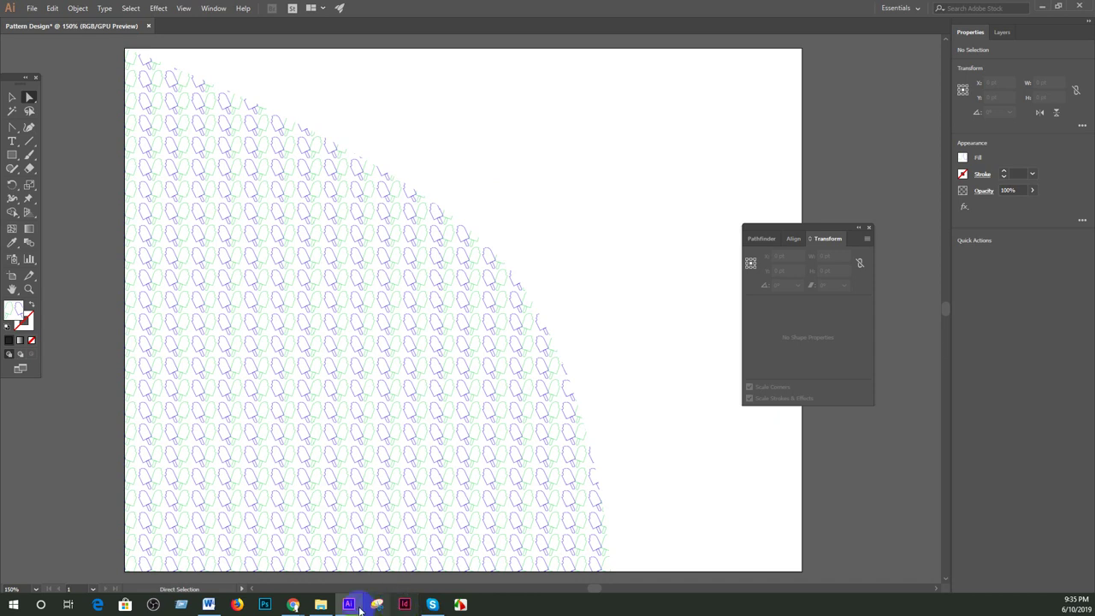
pyautogui.moveTo(292, 605)
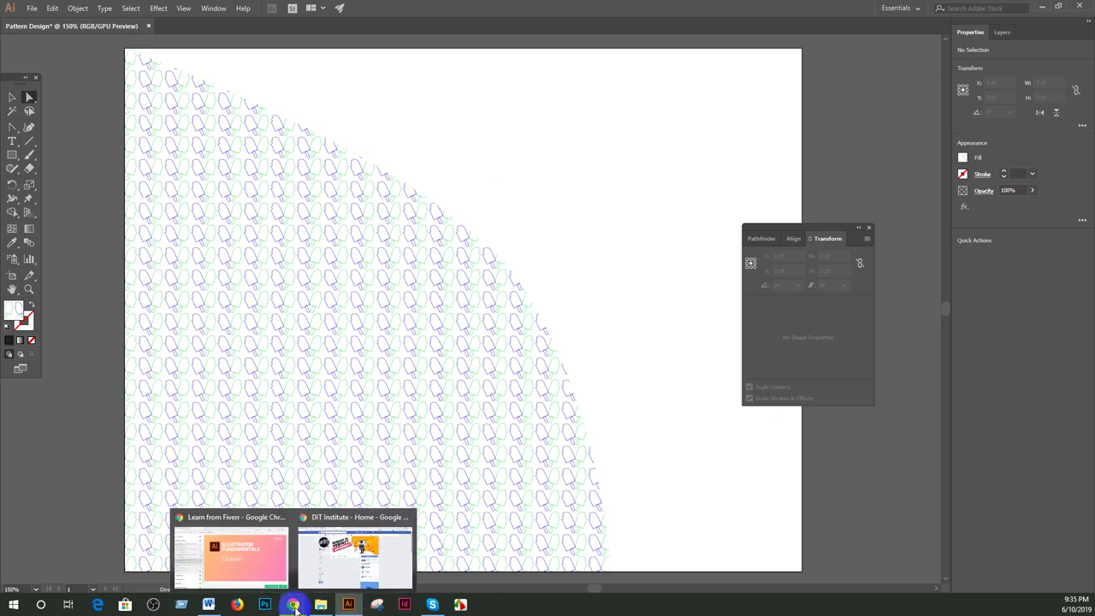
# Bring up the DIT Institute Facebook page and explore its extra options and Following menus
pyautogui.click(359, 556)
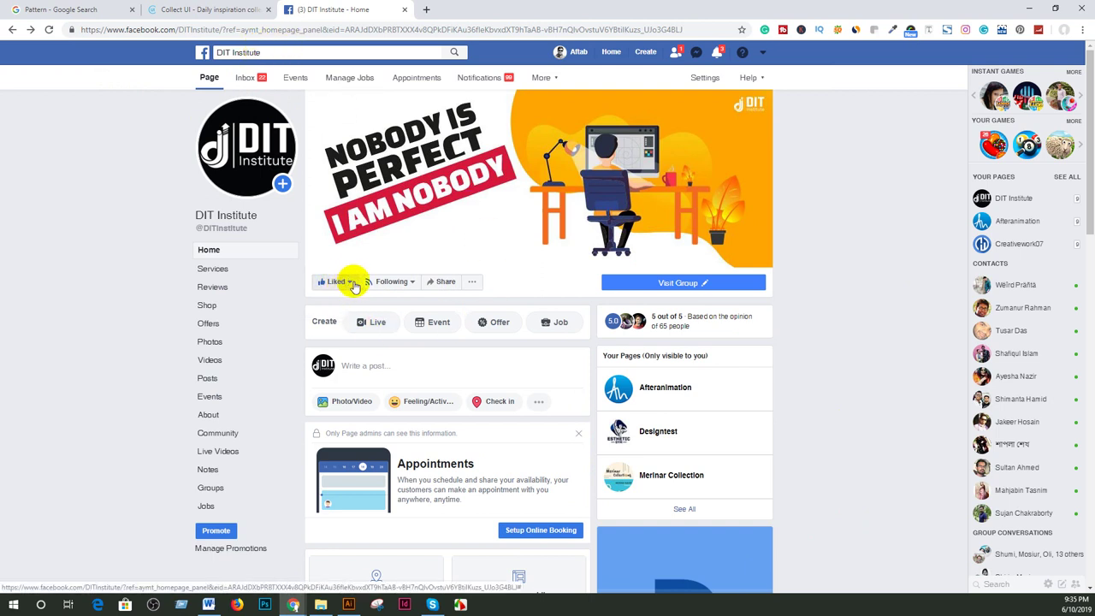
pyautogui.click(474, 283)
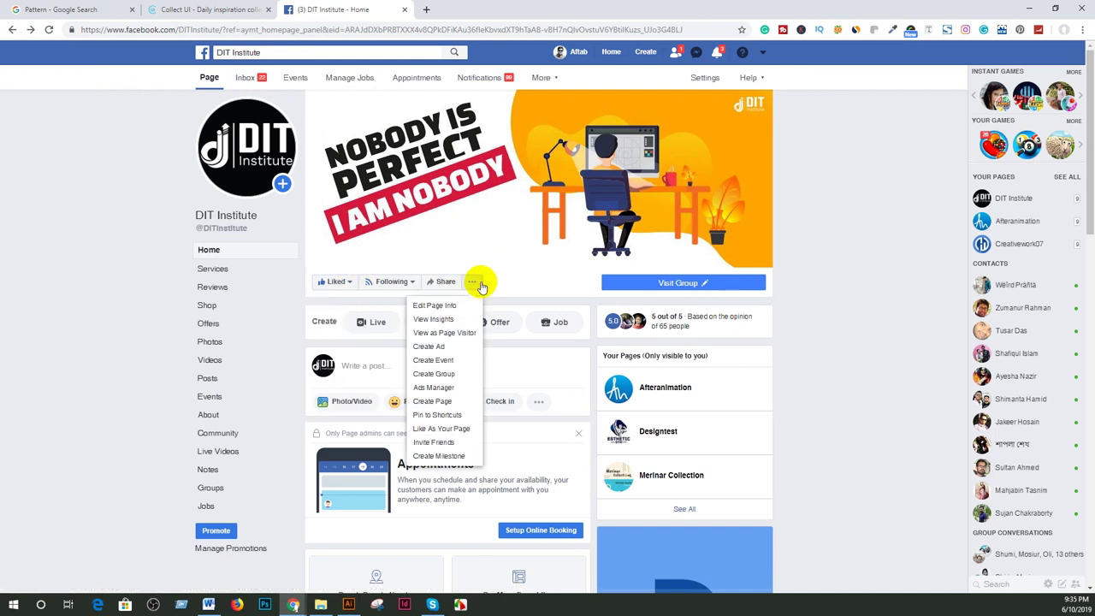
pyautogui.click(402, 283)
pyautogui.click(404, 282)
pyautogui.click(404, 281)
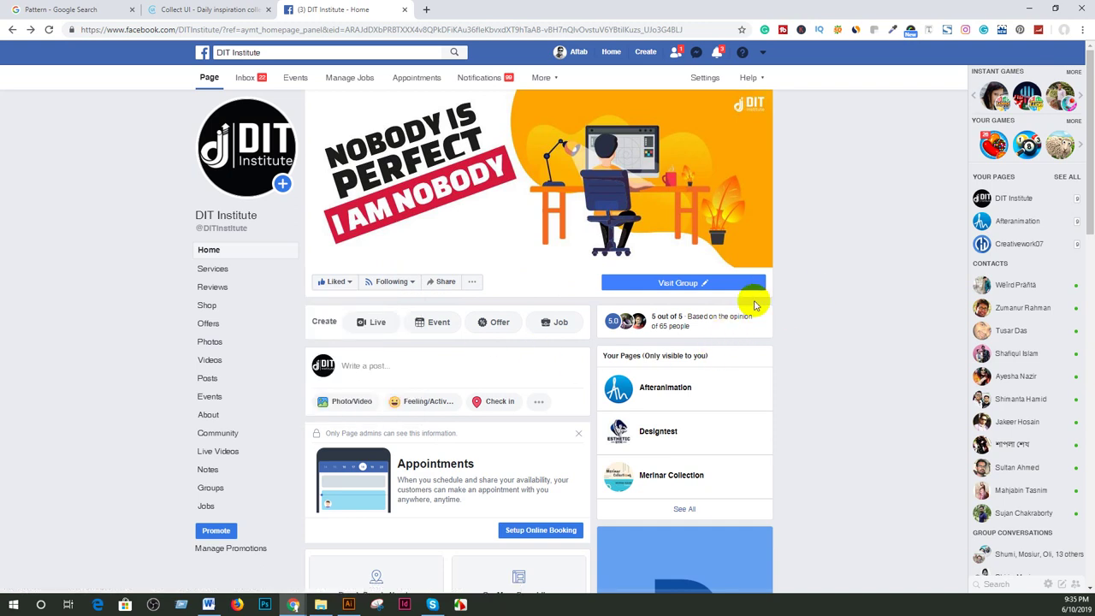
pyautogui.scroll(-3, 641, 410)
pyautogui.scroll(-8, 640, 415)
pyautogui.scroll(-5, 642, 411)
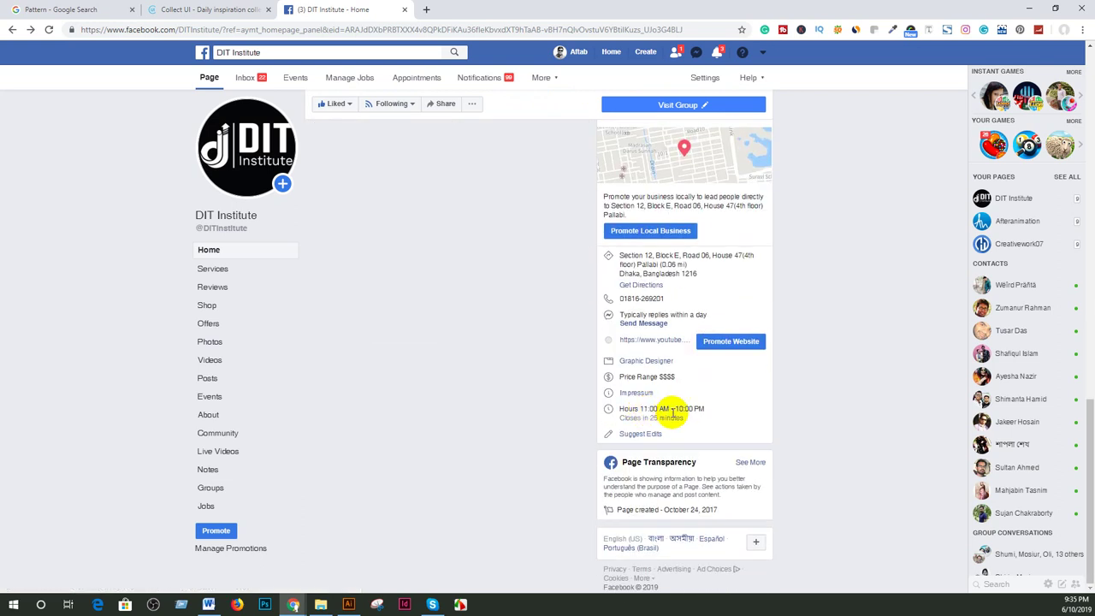
pyautogui.scroll(5, 640, 409)
pyautogui.scroll(5, 634, 408)
pyautogui.scroll(5, 633, 409)
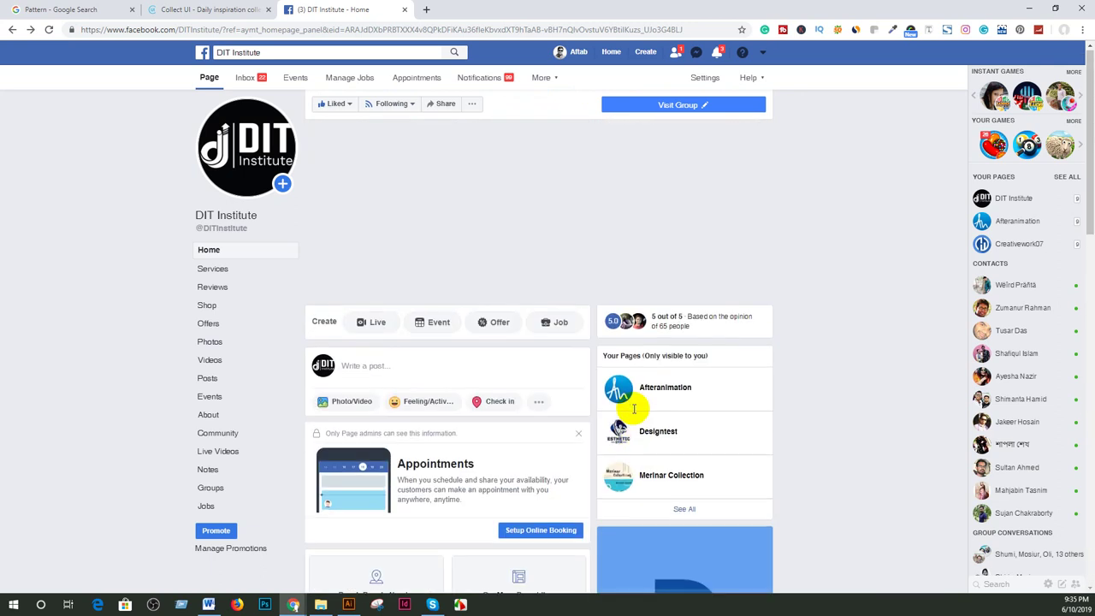
# Close the button options and Add a Button dialog, then open the page's Groups section
pyautogui.click(677, 105)
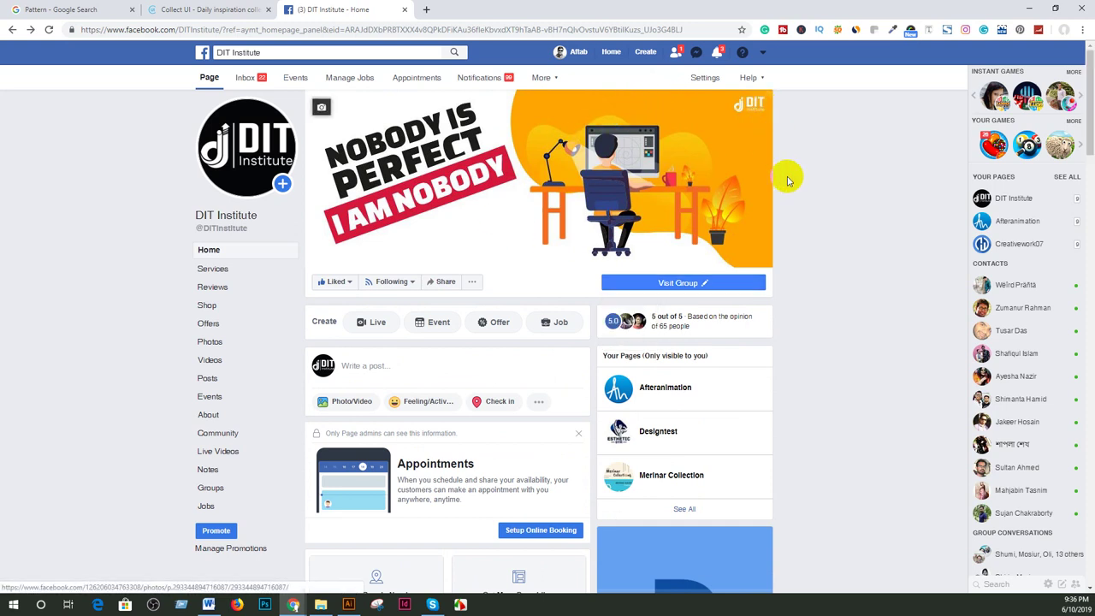
pyautogui.click(711, 288)
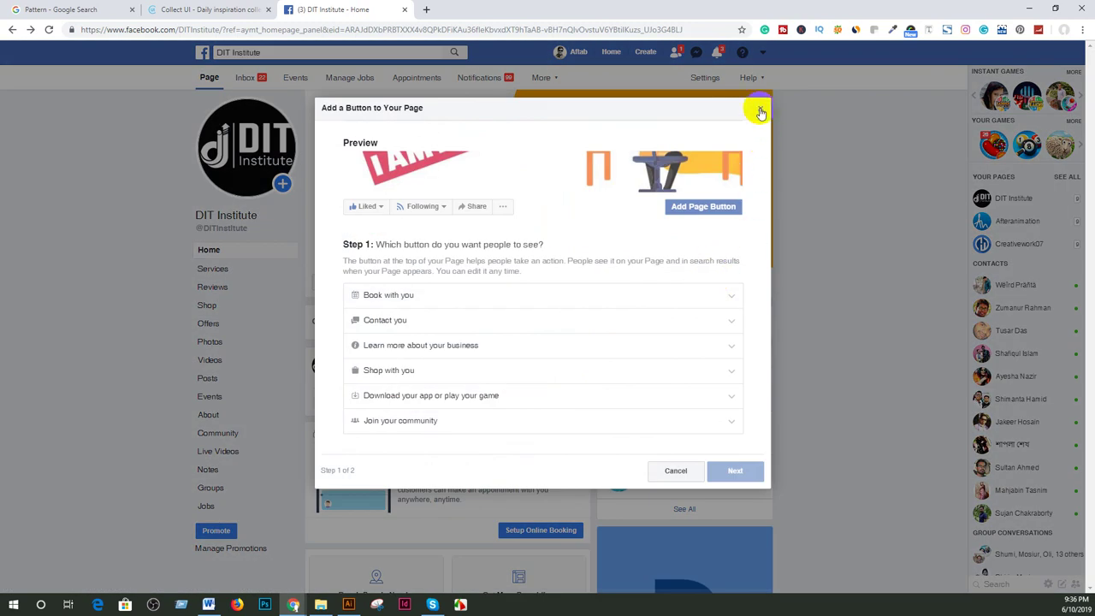
pyautogui.click(760, 109)
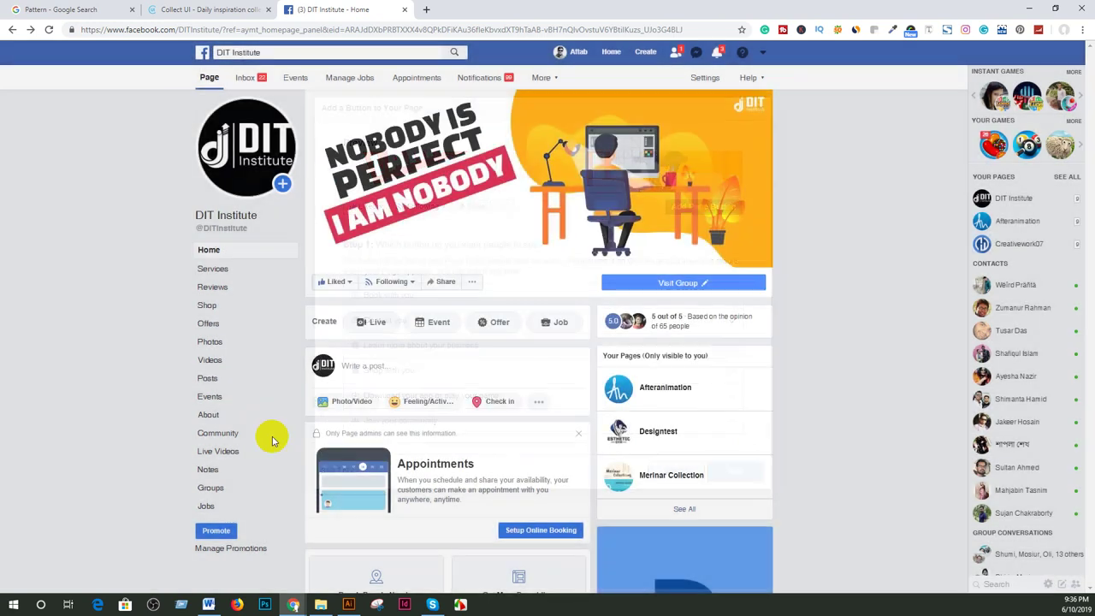
pyautogui.click(211, 490)
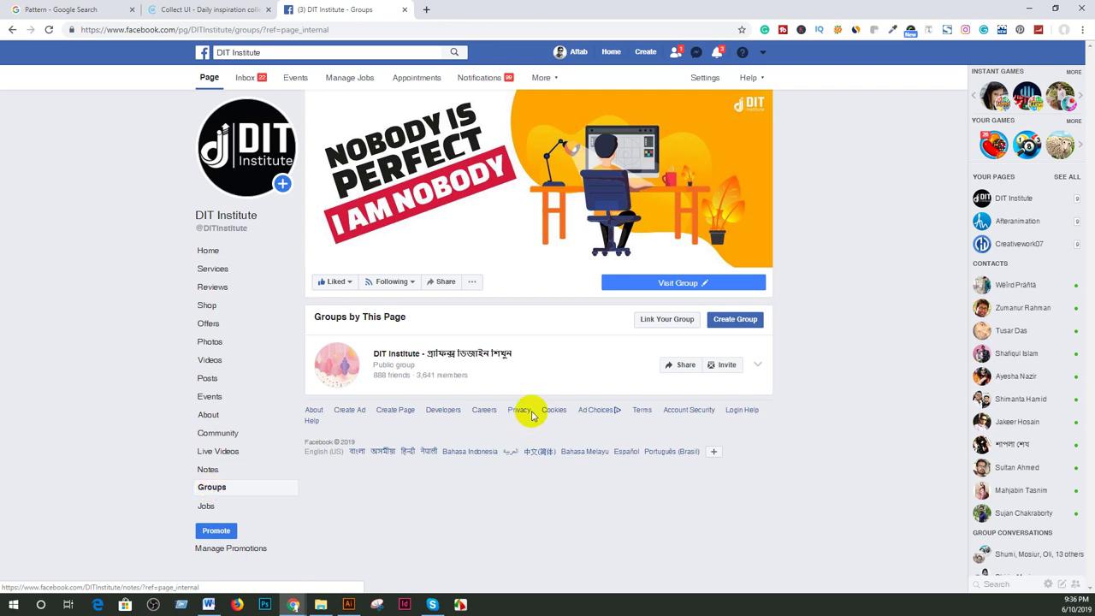
# Scroll through the DIT Institute group's Discussion feed posts
pyautogui.scroll(-3, 469, 355)
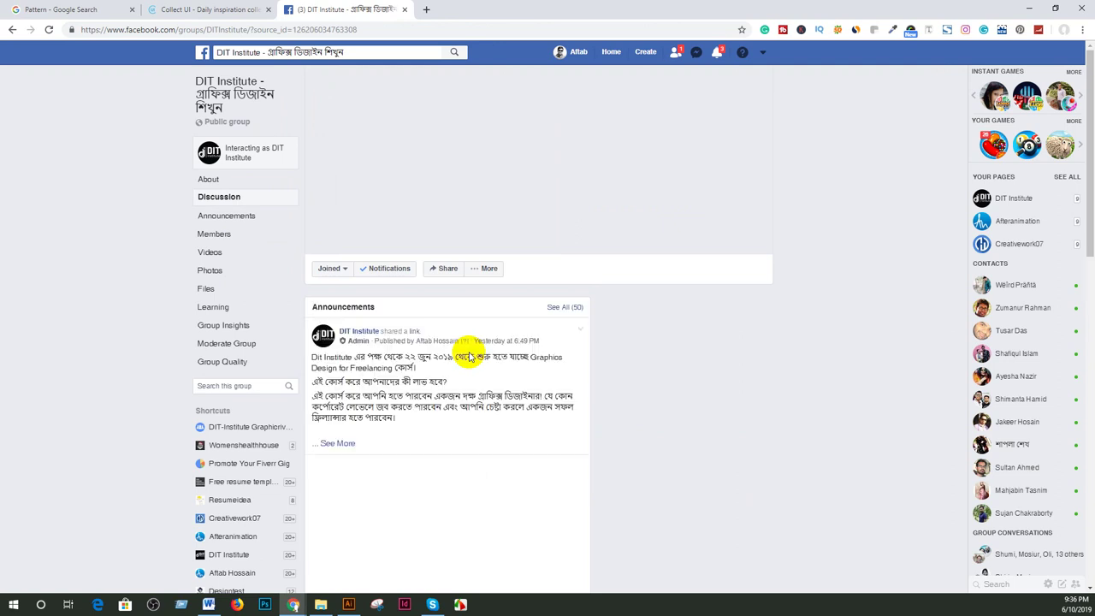
pyautogui.scroll(-2, 469, 355)
pyautogui.scroll(-2, 470, 360)
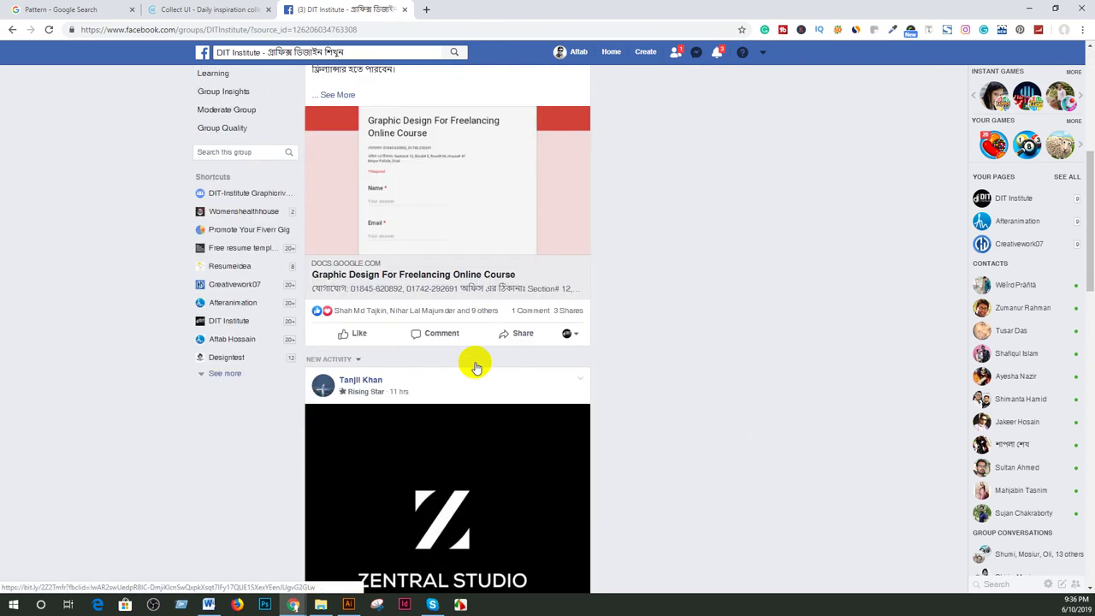
pyautogui.scroll(-2, 475, 366)
pyautogui.scroll(-2, 476, 368)
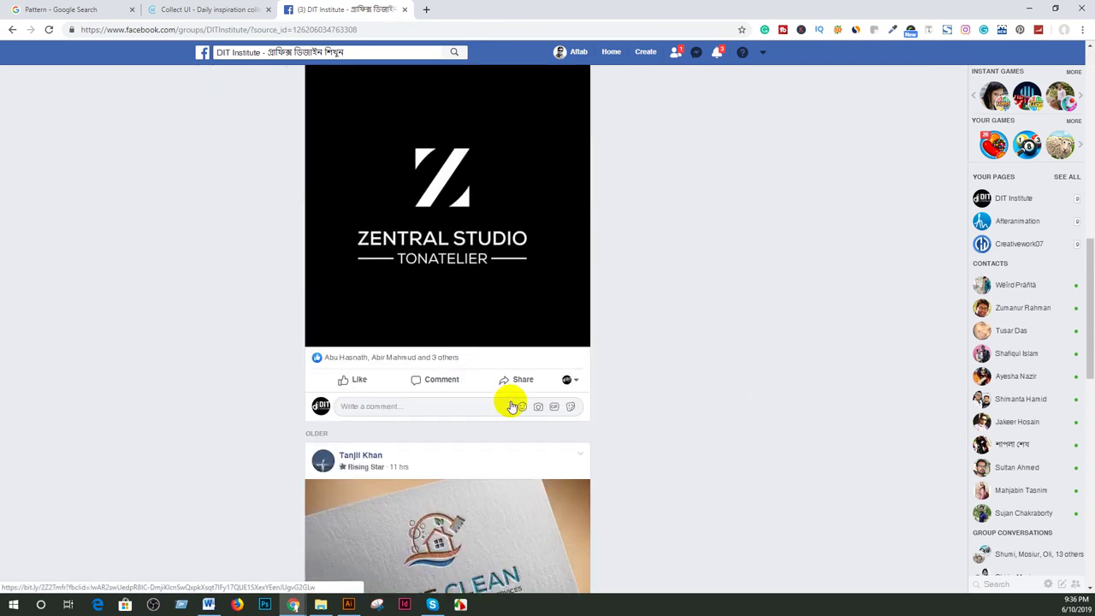
pyautogui.scroll(-4, 509, 403)
pyautogui.scroll(1, 508, 403)
pyautogui.scroll(-1, 511, 406)
pyautogui.scroll(-1, 511, 405)
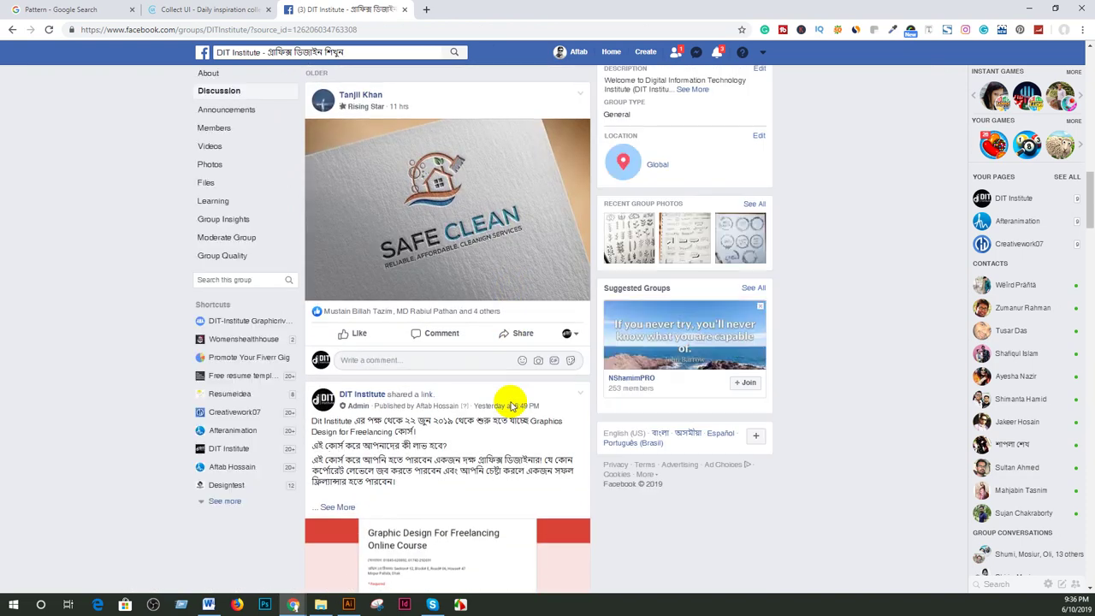
pyautogui.scroll(-3, 511, 406)
pyautogui.scroll(-2, 510, 406)
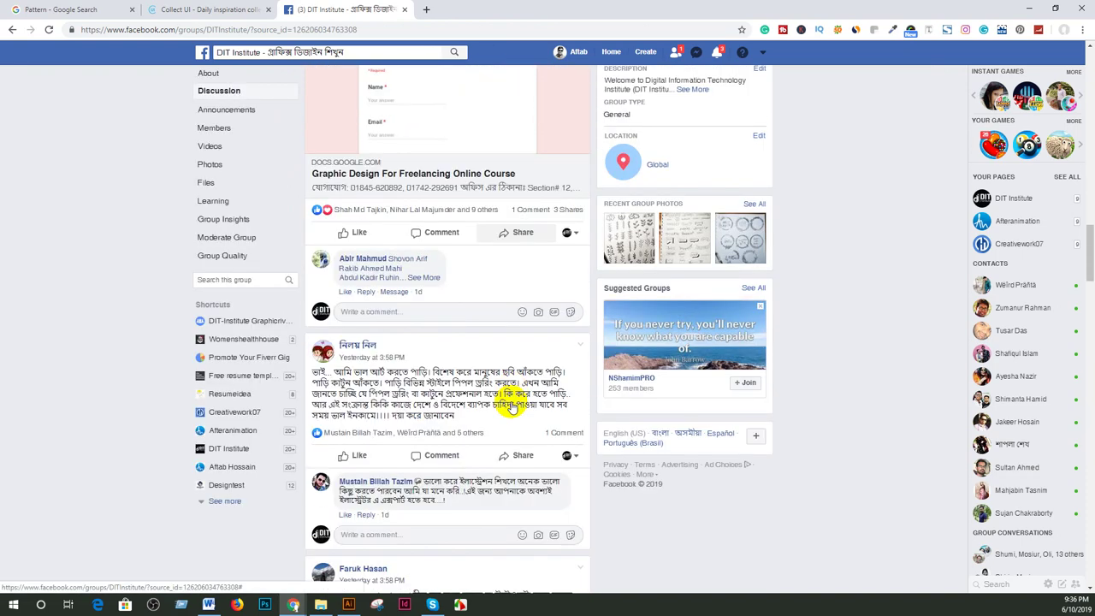
pyautogui.scroll(-3, 511, 406)
pyautogui.scroll(-2, 511, 406)
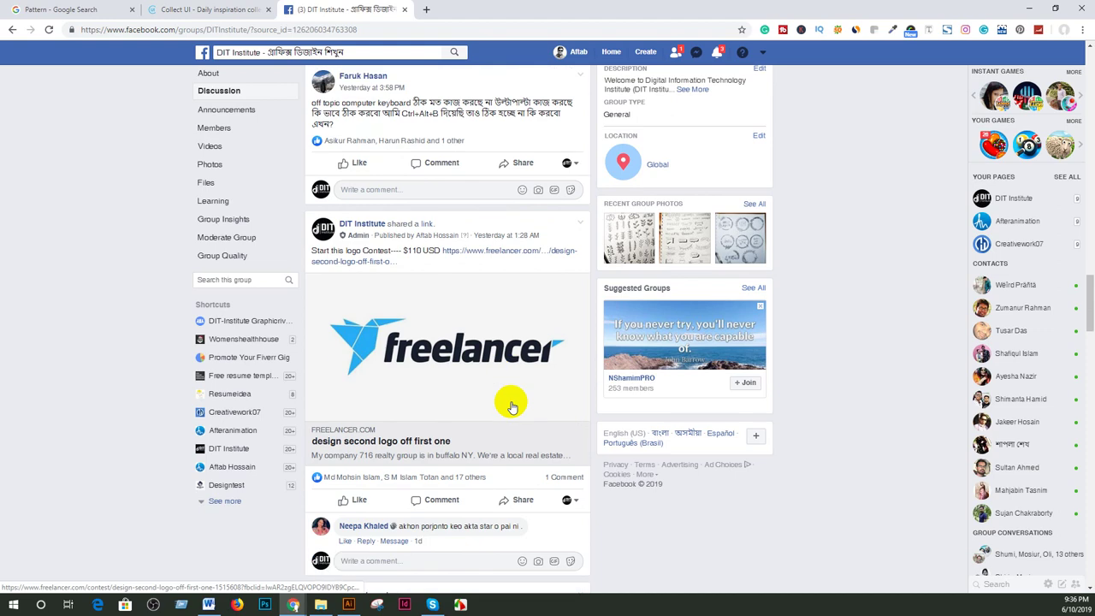
pyautogui.scroll(-3, 510, 406)
pyautogui.scroll(-2, 511, 406)
pyautogui.scroll(-4, 511, 405)
pyautogui.scroll(-4, 511, 406)
pyautogui.scroll(-1, 511, 405)
pyautogui.scroll(-3, 511, 406)
pyautogui.scroll(-2, 511, 406)
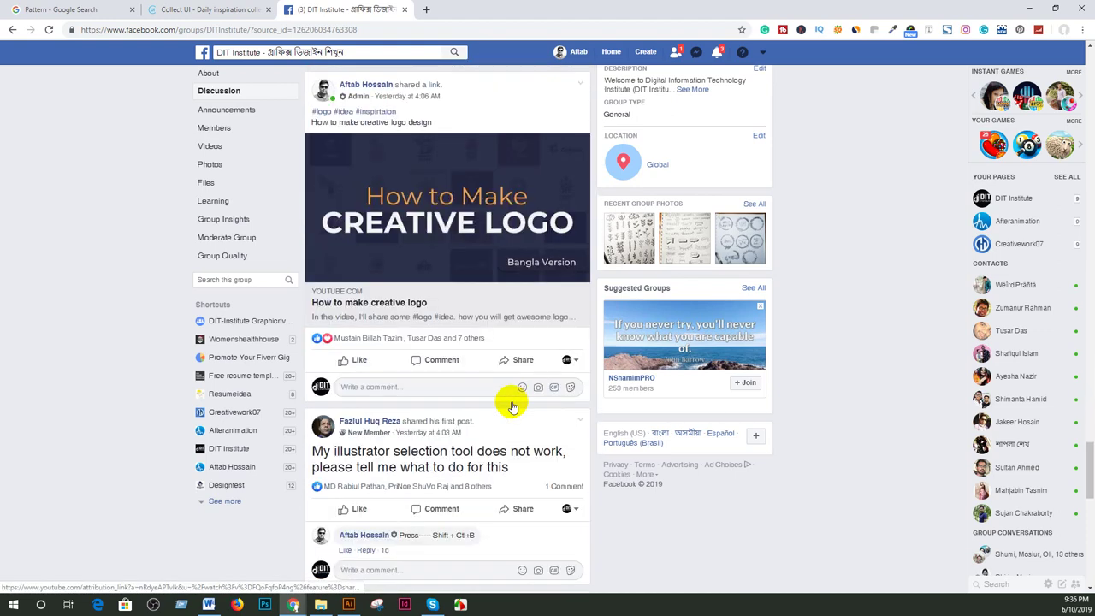
pyautogui.scroll(7, 510, 405)
pyautogui.scroll(6, 511, 406)
pyautogui.scroll(6, 511, 406)
pyautogui.scroll(3, 510, 405)
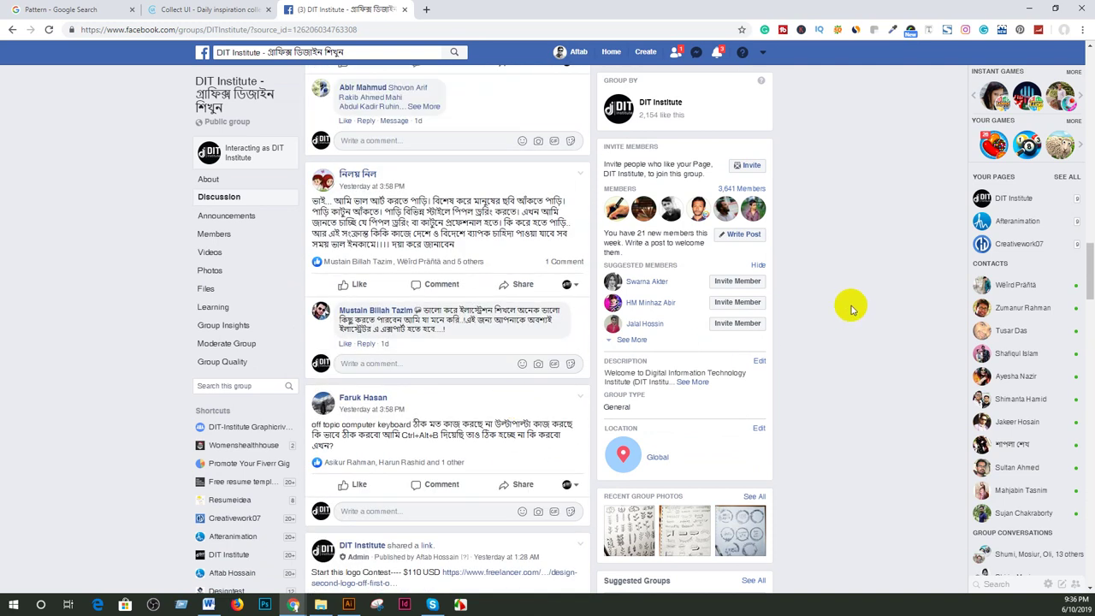
# Invite the three suggested members to the group
pyautogui.click(741, 282)
pyautogui.click(741, 303)
pyautogui.click(743, 323)
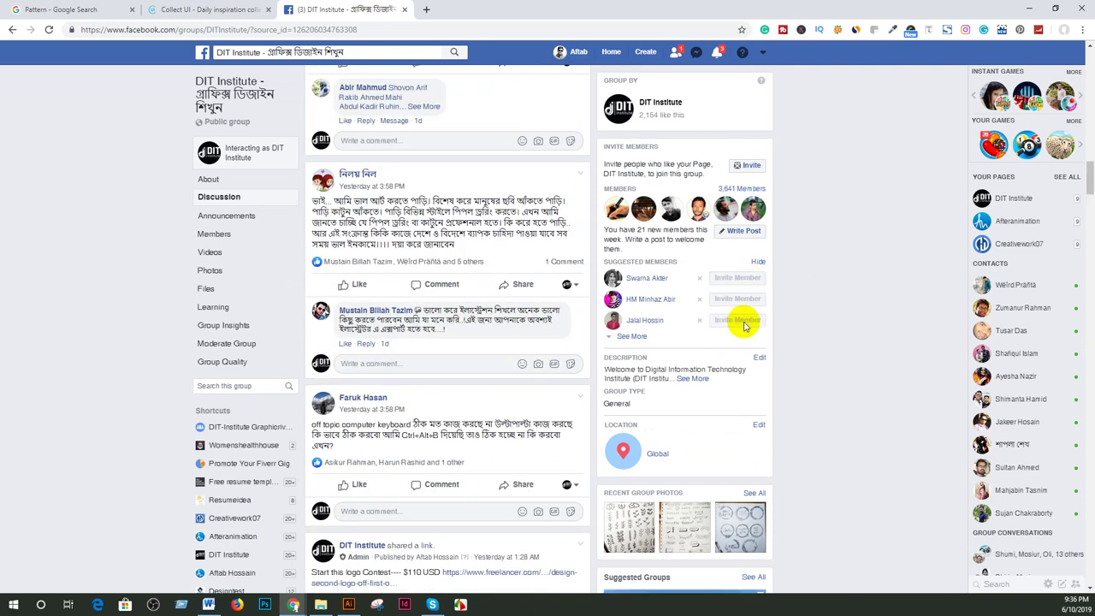